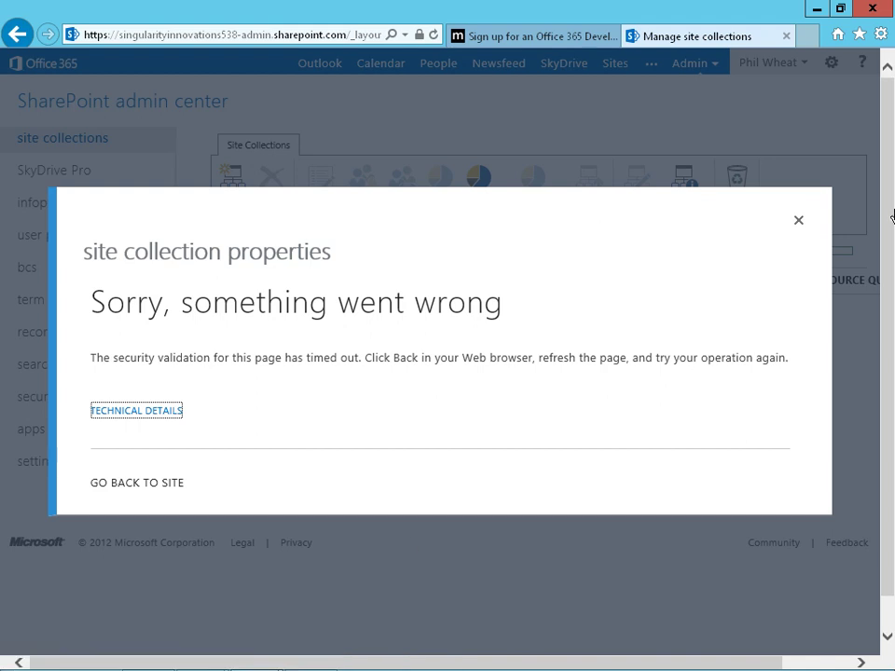
Step: Copy the web site address of the Singularity Innovations Team Site from its site collection properties
{"action": "left_click", "coordinate": [797, 224]}
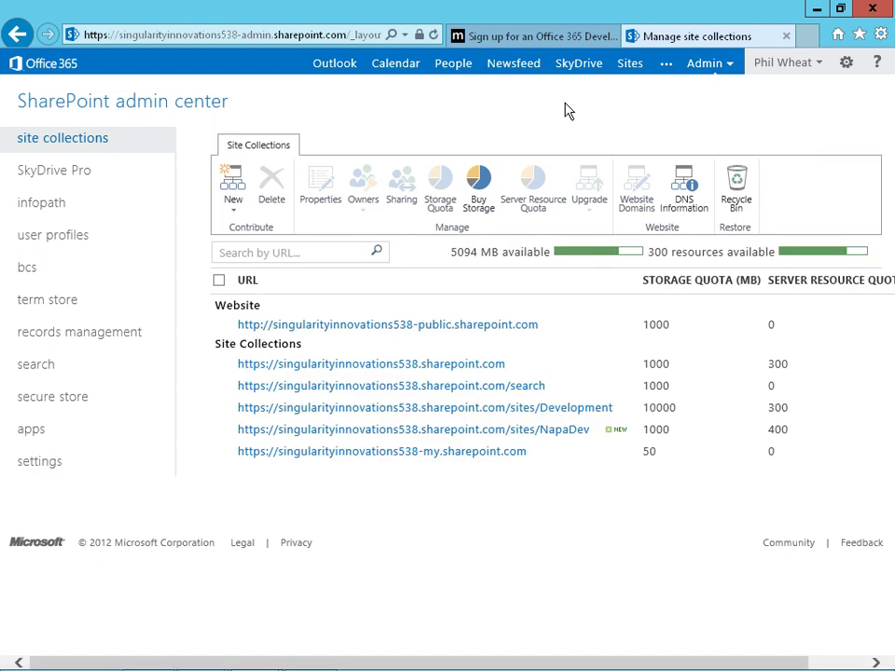
{"action": "left_click", "coordinate": [439, 366]}
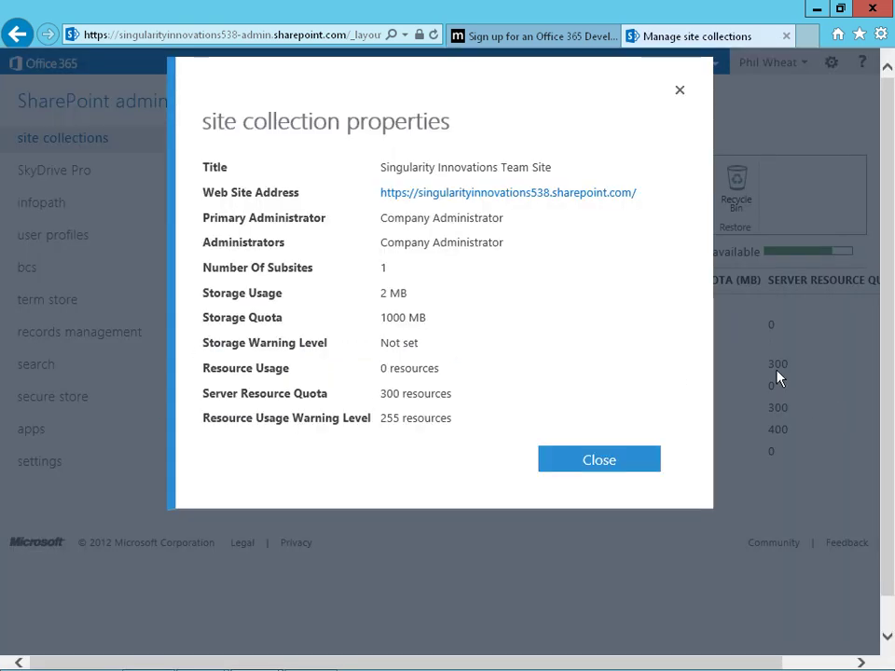
{"action": "right_click", "coordinate": [550, 196]}
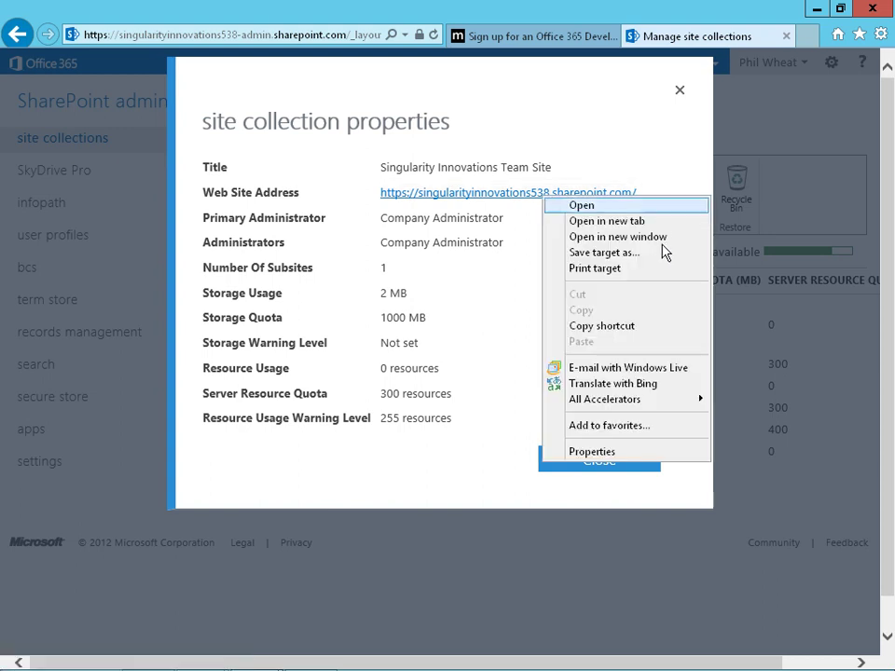
{"action": "left_click", "coordinate": [614, 328]}
{"action": "left_click", "coordinate": [640, 475]}
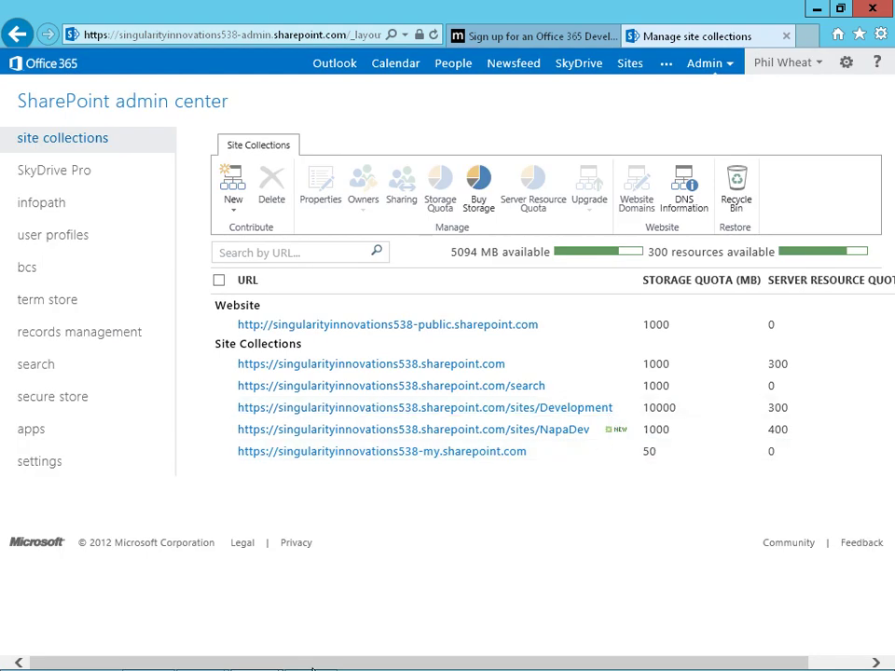
{"action": "left_click", "coordinate": [320, 653]}
{"action": "left_click", "coordinate": [184, 107]}
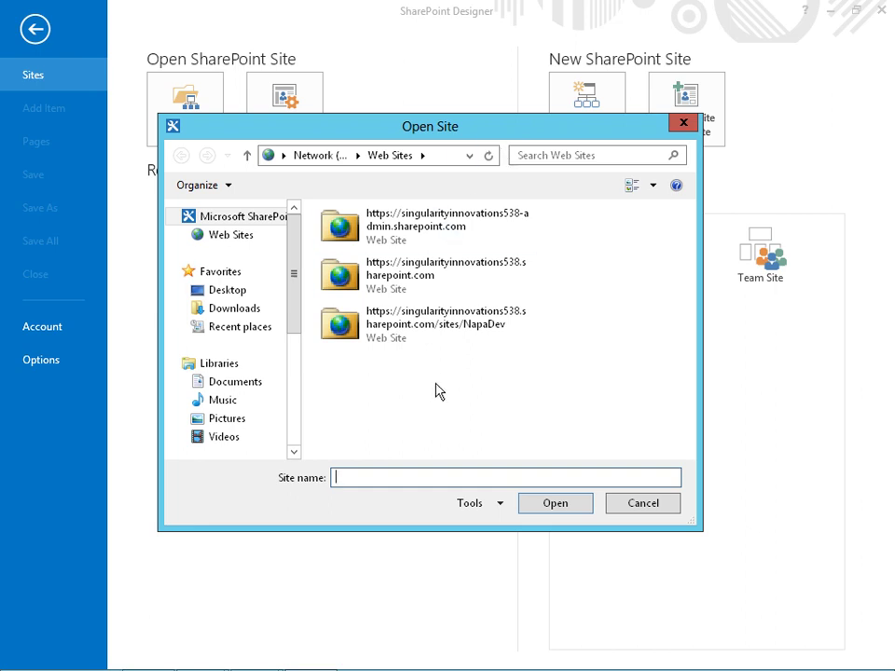
{"action": "key", "text": "ctrl+v"}
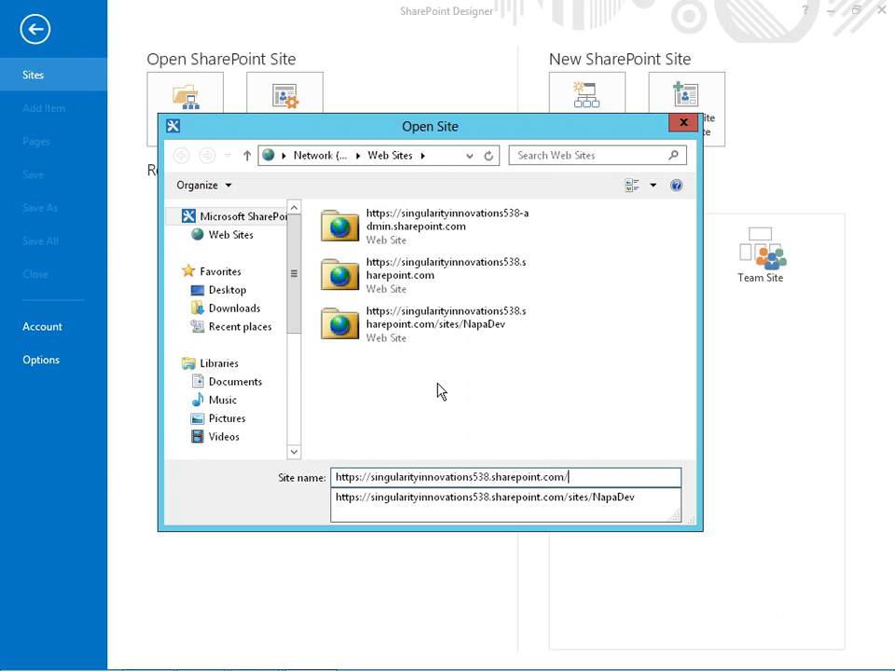
{"action": "key", "text": "Escape"}
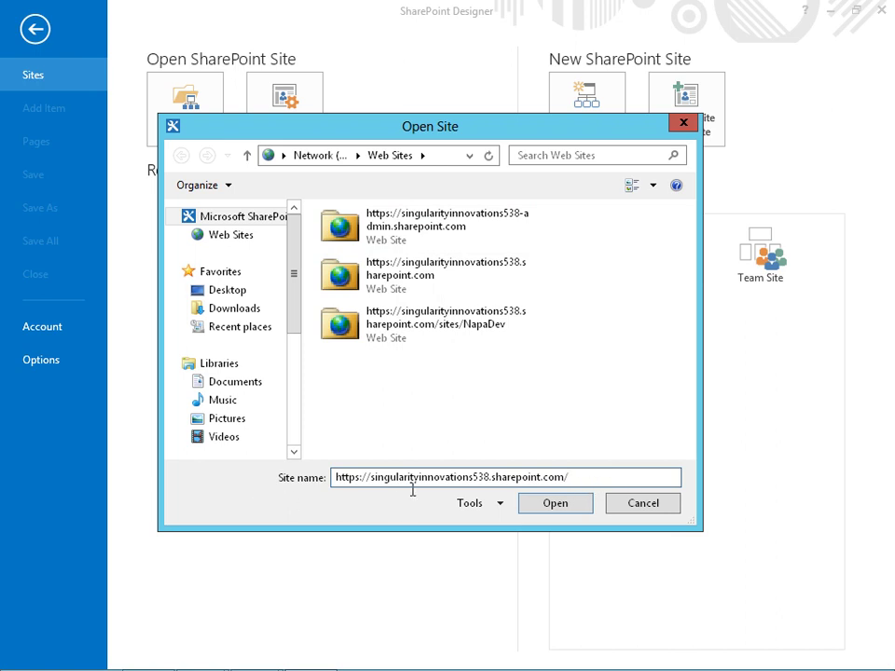
{"action": "left_click", "coordinate": [559, 503]}
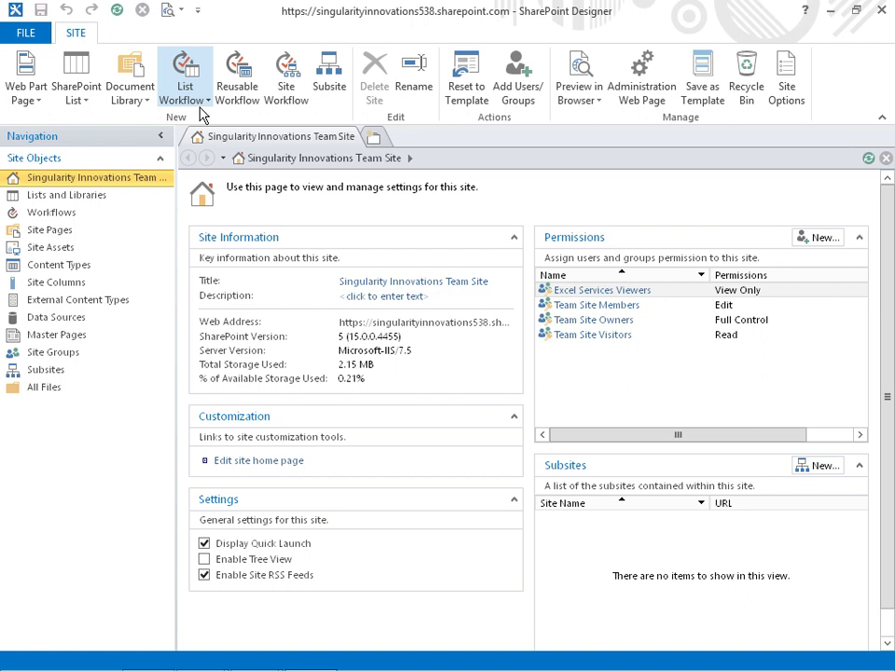
Step: Create a SharePoint 2013 list workflow on Documents named "Notification Workflow" with the description "Simple One person notification"
{"action": "left_click", "coordinate": [200, 108]}
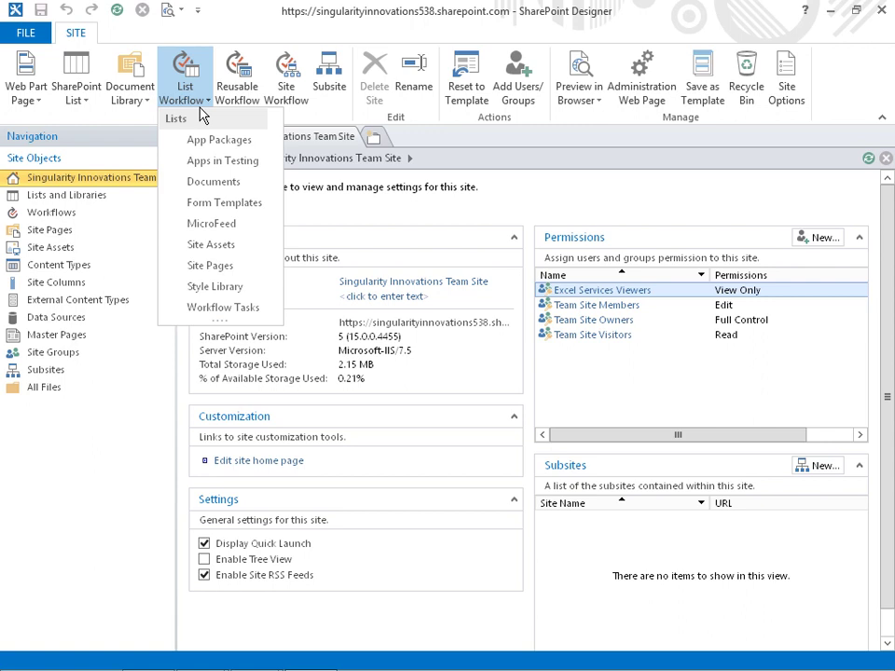
{"action": "left_click", "coordinate": [216, 189]}
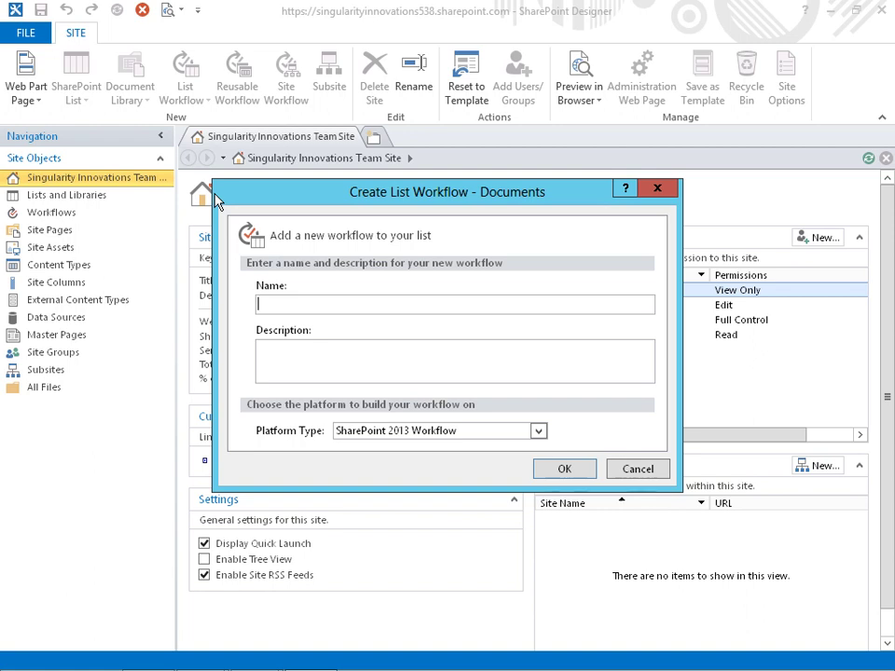
{"action": "type", "text": "Notification Workflow"}
{"action": "key", "text": "Tab"}
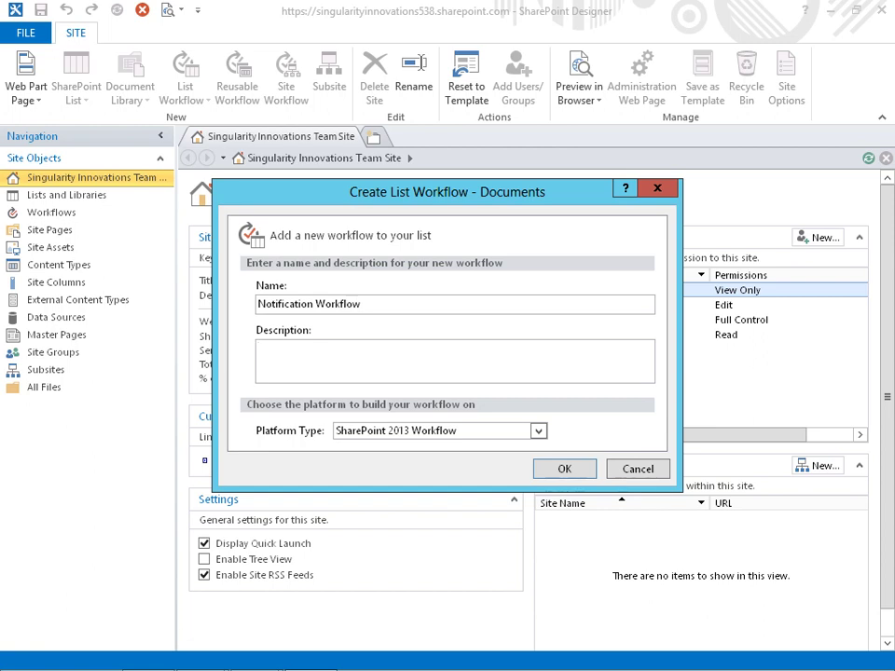
{"action": "type", "text": "Simple One person notification"}
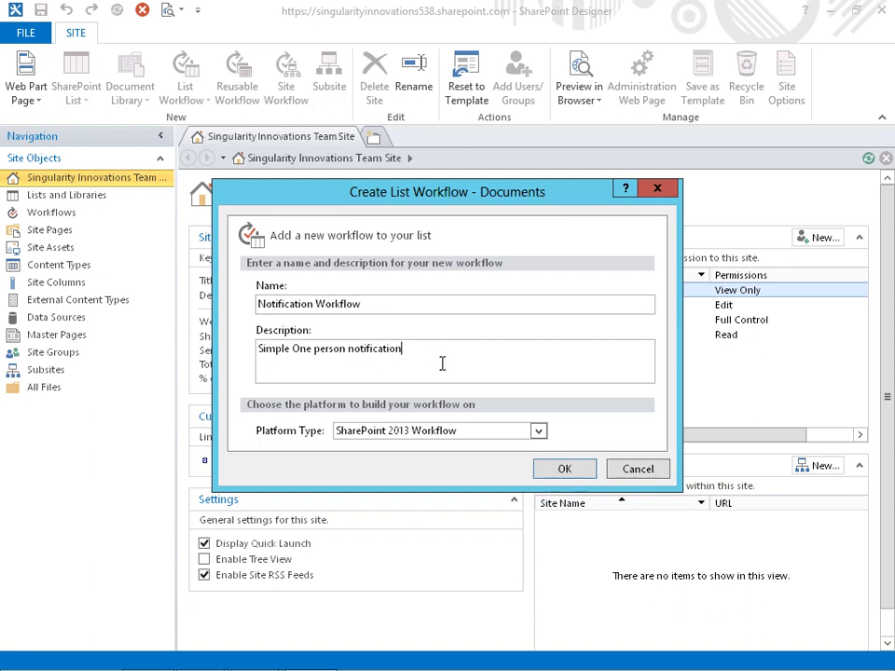
{"action": "left_click", "coordinate": [539, 431]}
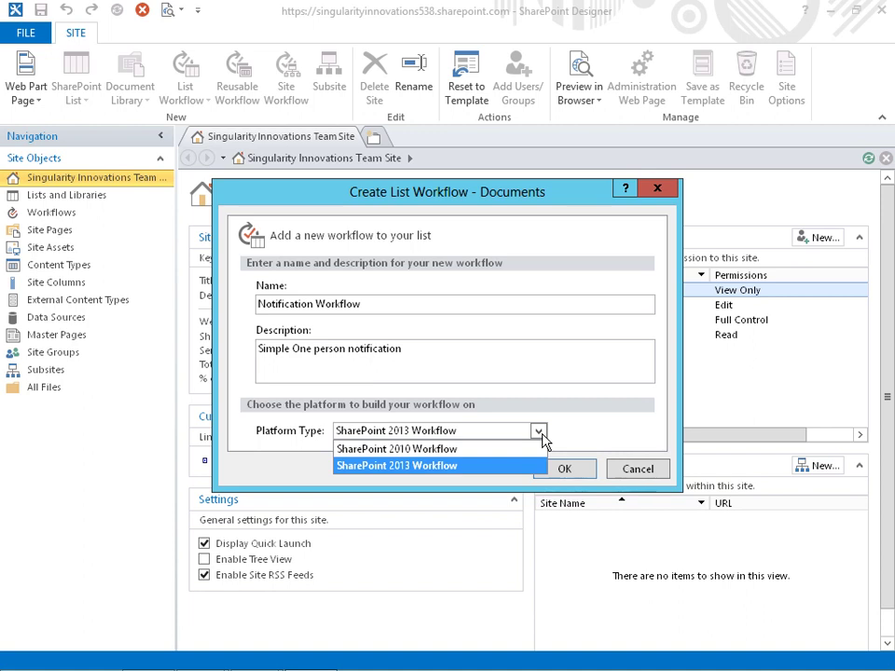
{"action": "left_click", "coordinate": [467, 466]}
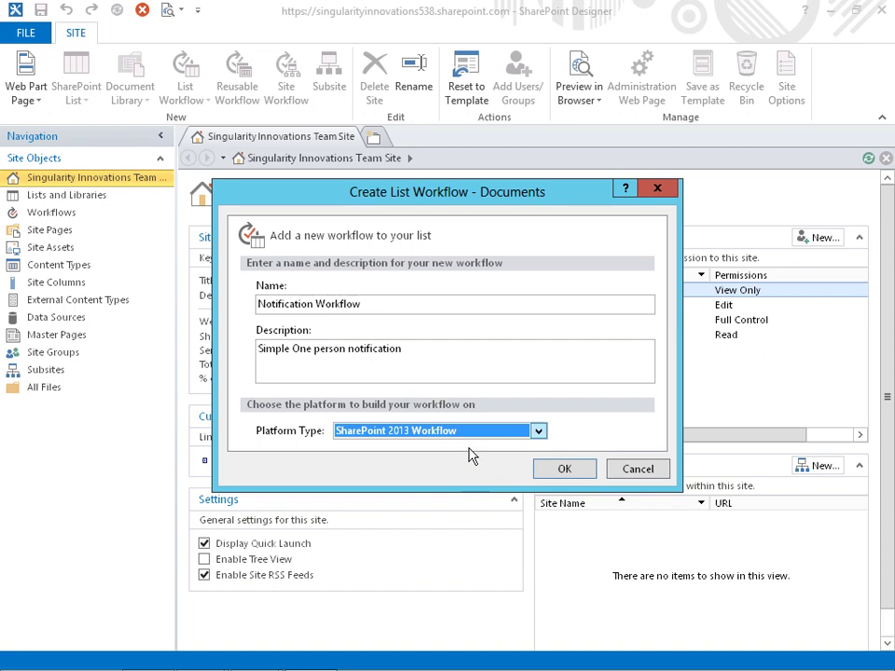
{"action": "left_click", "coordinate": [564, 470]}
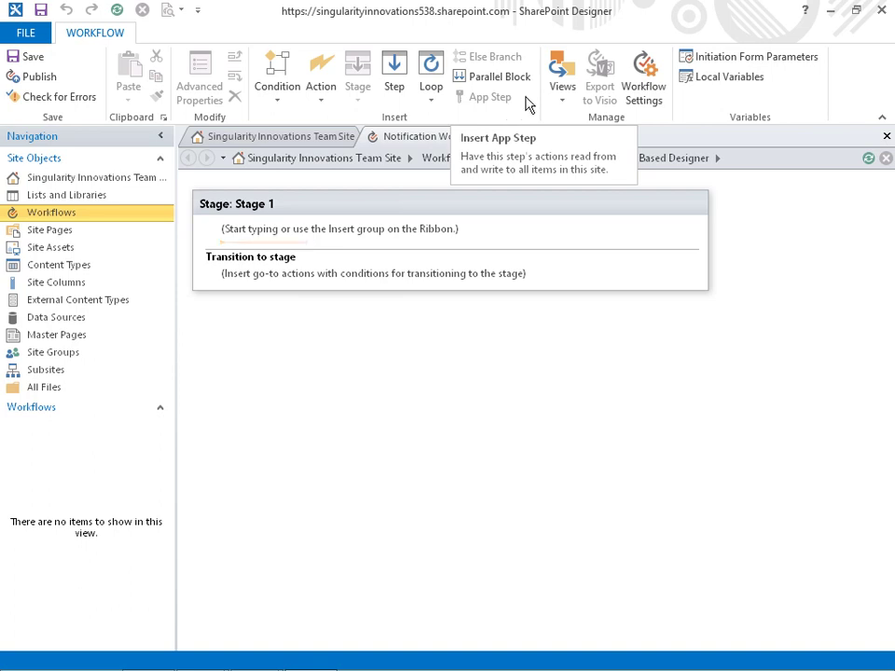
{"action": "left_click", "coordinate": [572, 114]}
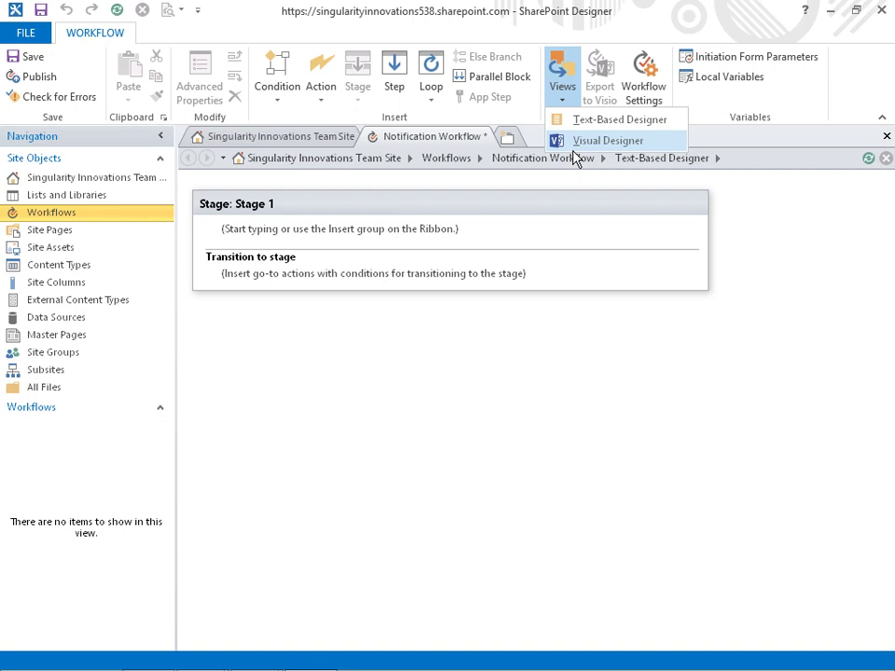
{"action": "left_click", "coordinate": [666, 28]}
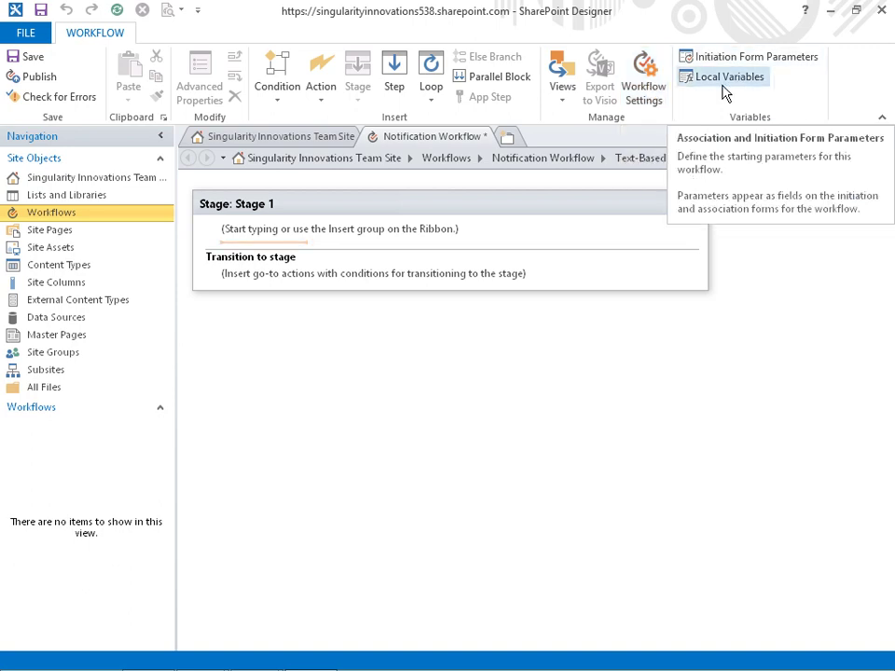
Step: In the workflow's settings, choose Workflow History as the history list and enable automatic start when an item is created
{"action": "left_click", "coordinate": [654, 102]}
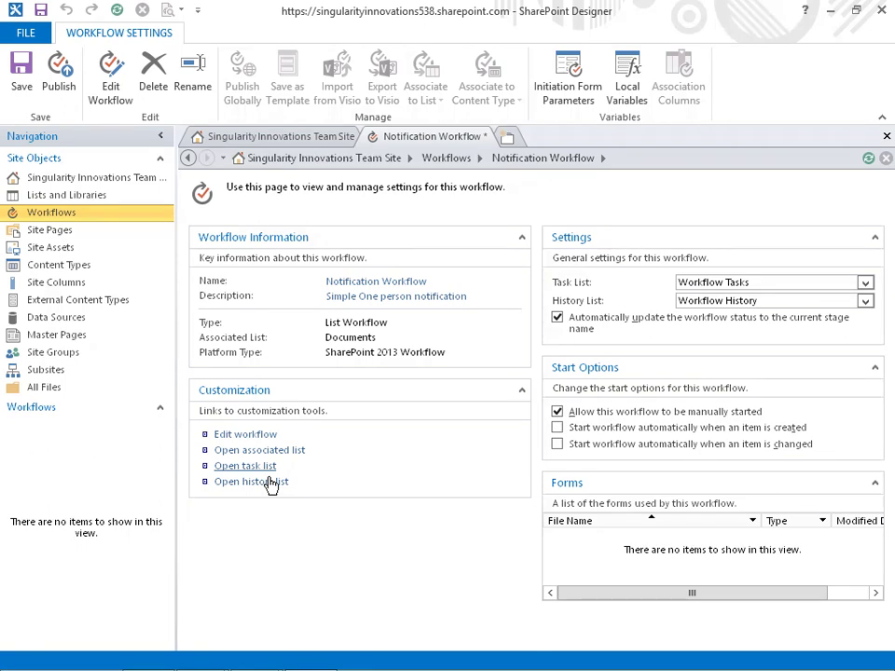
{"action": "left_click", "coordinate": [865, 284]}
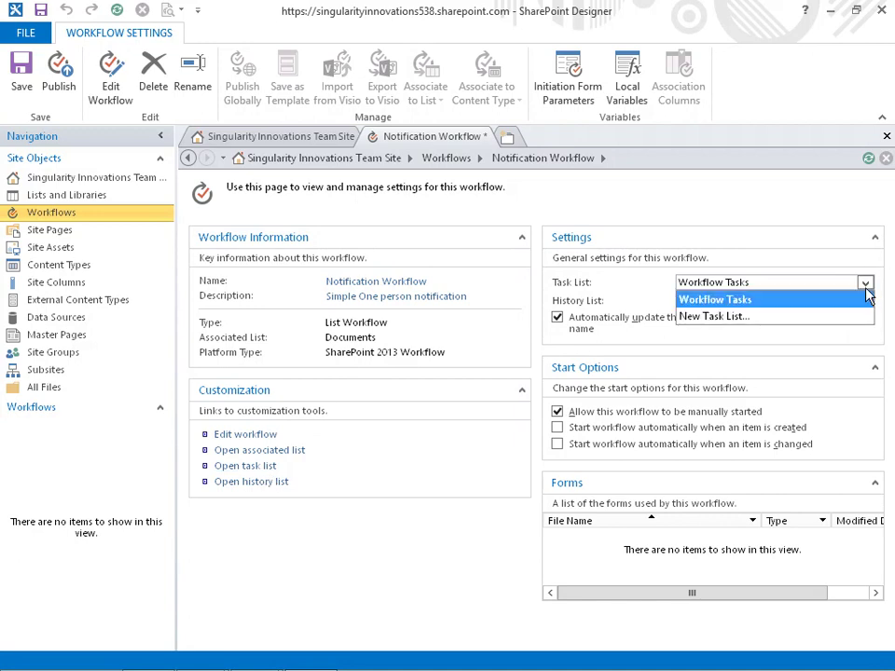
{"action": "left_click", "coordinate": [793, 237]}
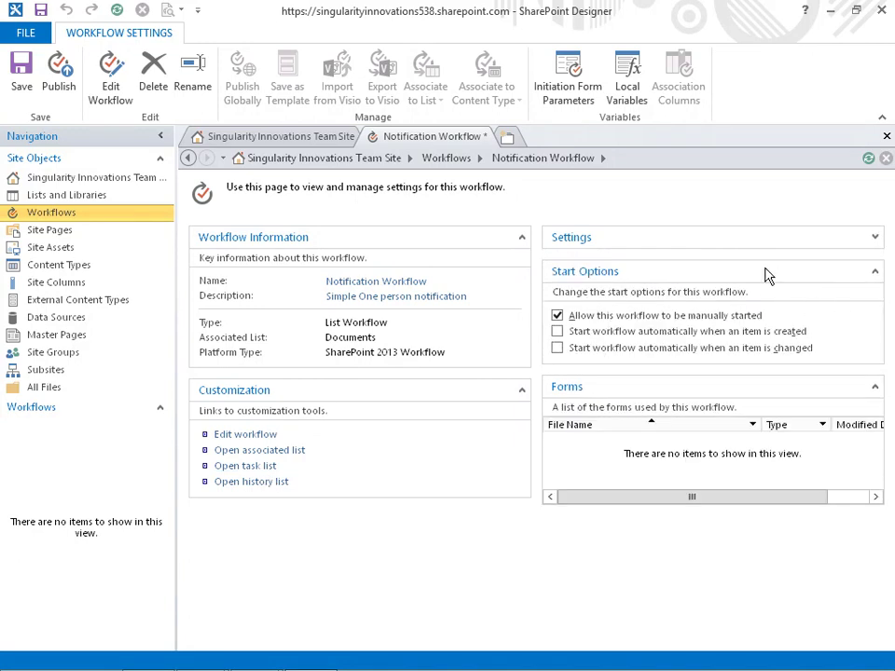
{"action": "left_click", "coordinate": [675, 239]}
{"action": "left_click", "coordinate": [865, 301]}
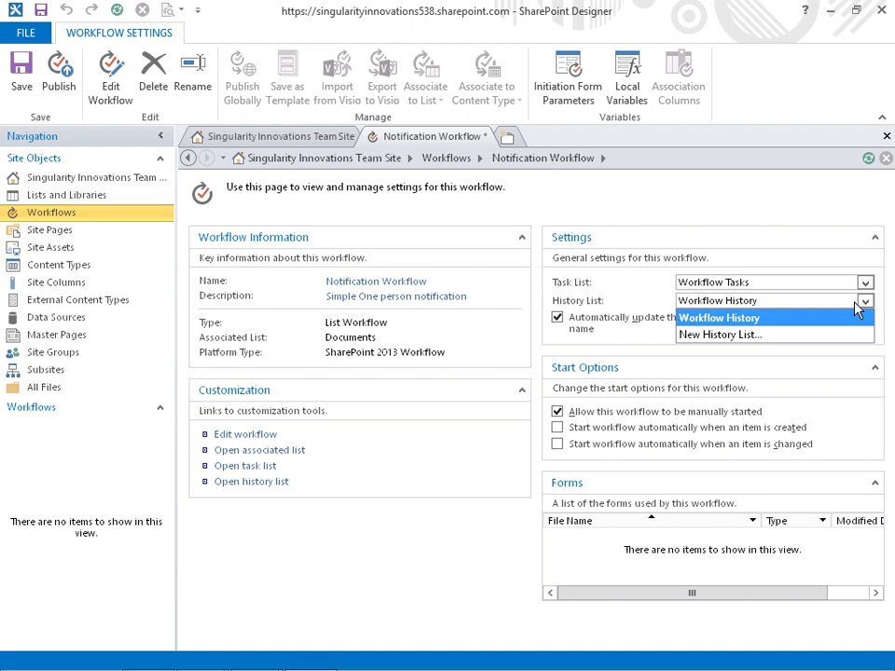
{"action": "left_click", "coordinate": [856, 318]}
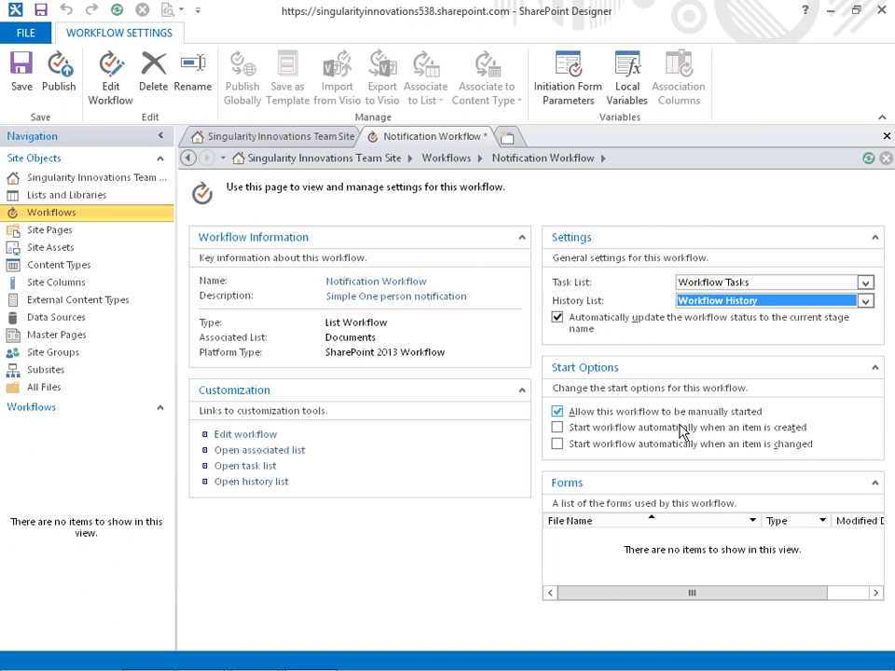
{"action": "left_click", "coordinate": [559, 429]}
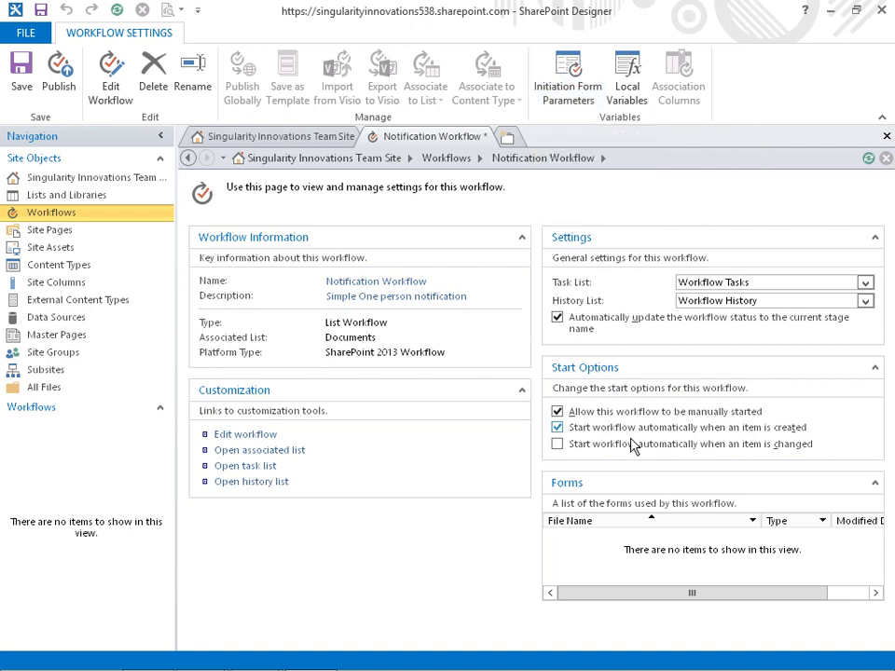
Step: Add an initiation form parameter named "Department" with the description "Destination Department for Document"
{"action": "left_click", "coordinate": [578, 83]}
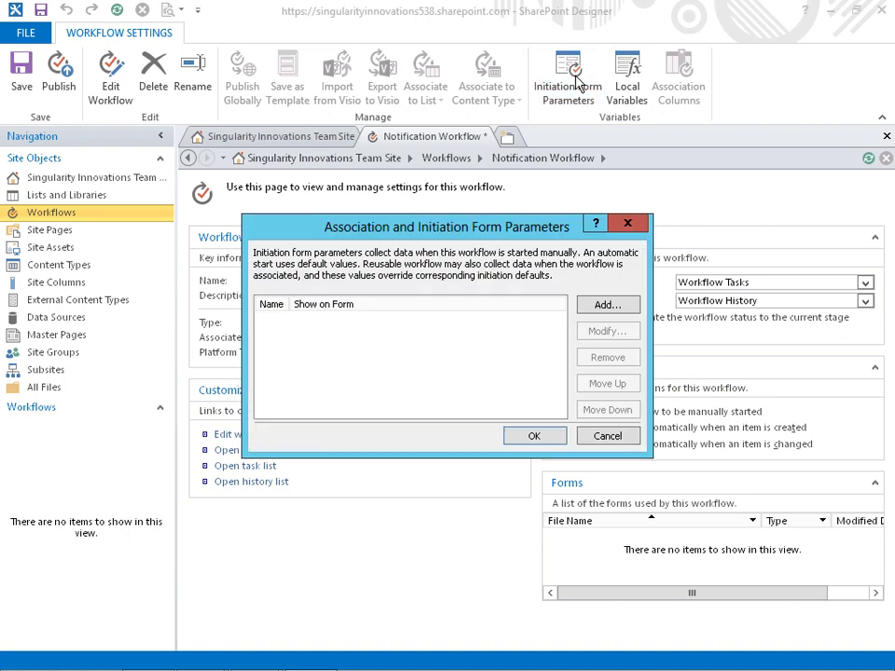
{"action": "left_click_drag", "start_coordinate": [479, 223], "coordinate": [437, 180]}
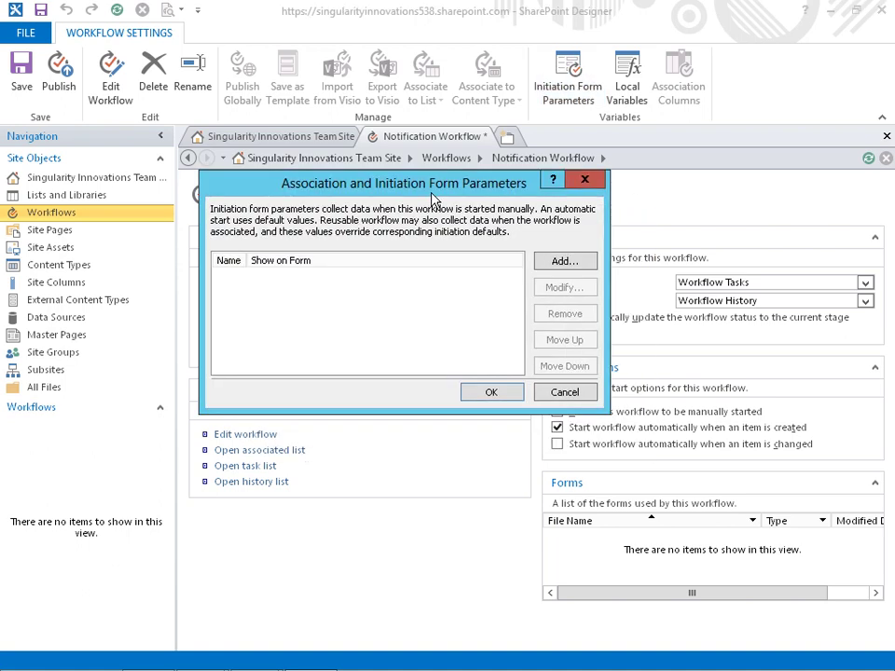
{"action": "left_click", "coordinate": [565, 262]}
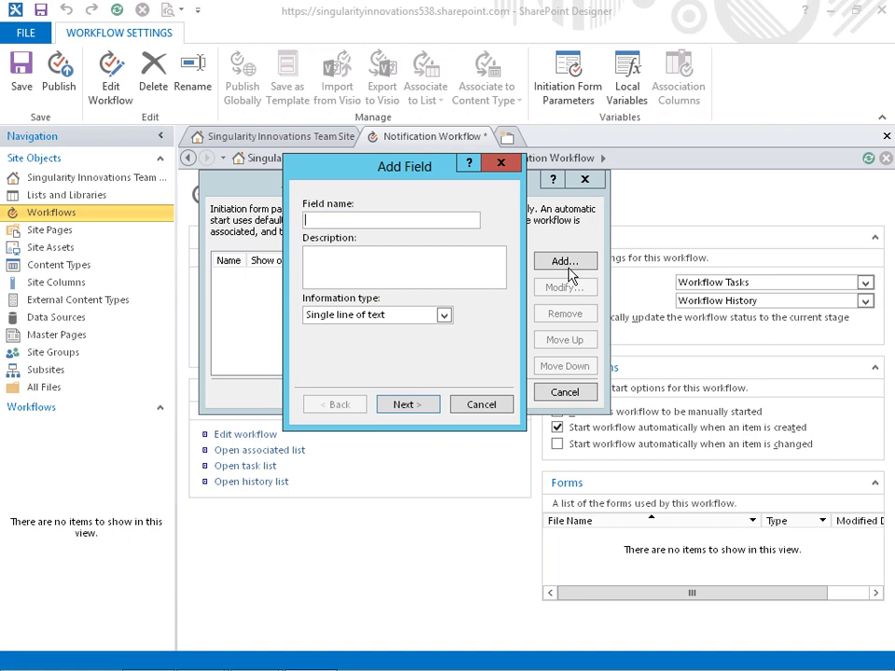
{"action": "type", "text": "Department"}
{"action": "left_click", "coordinate": [474, 269]}
{"action": "type", "text": "Destinati"}
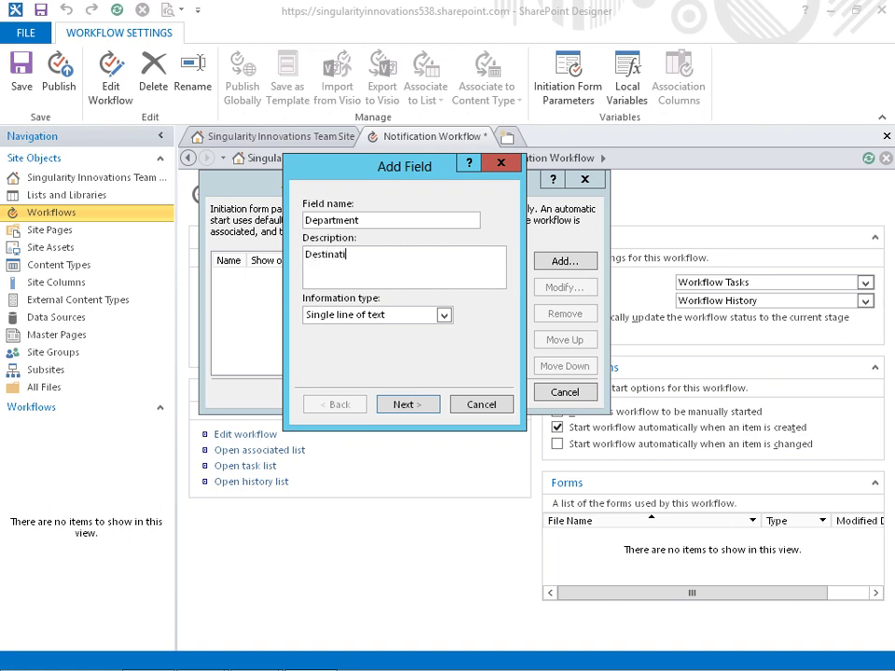
{"action": "type", "text": "on Department for Document"}
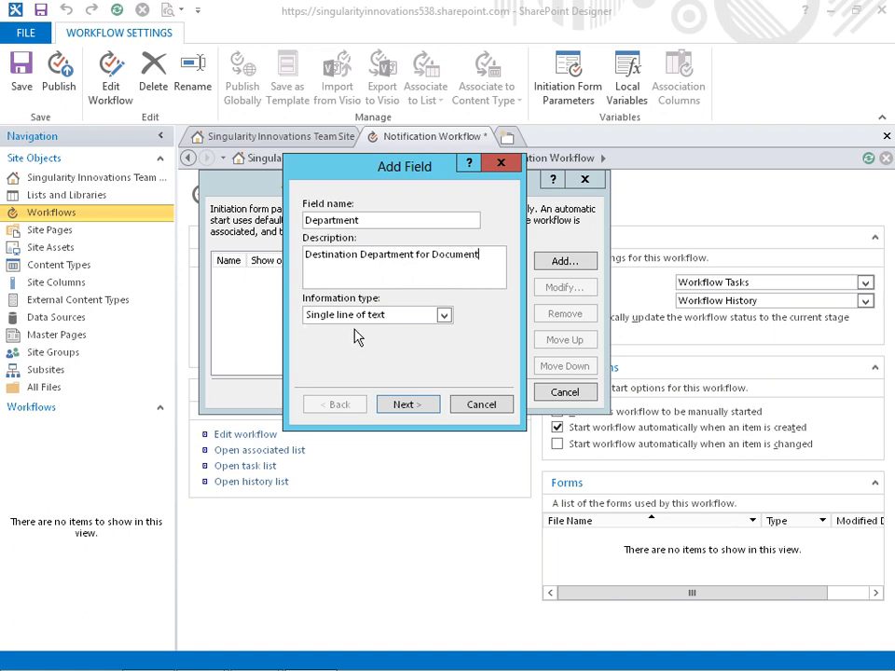
Step: Set the Department parameter's information type to Single line of text with default value "Engineering" and save the form parameters
{"action": "left_click", "coordinate": [445, 315]}
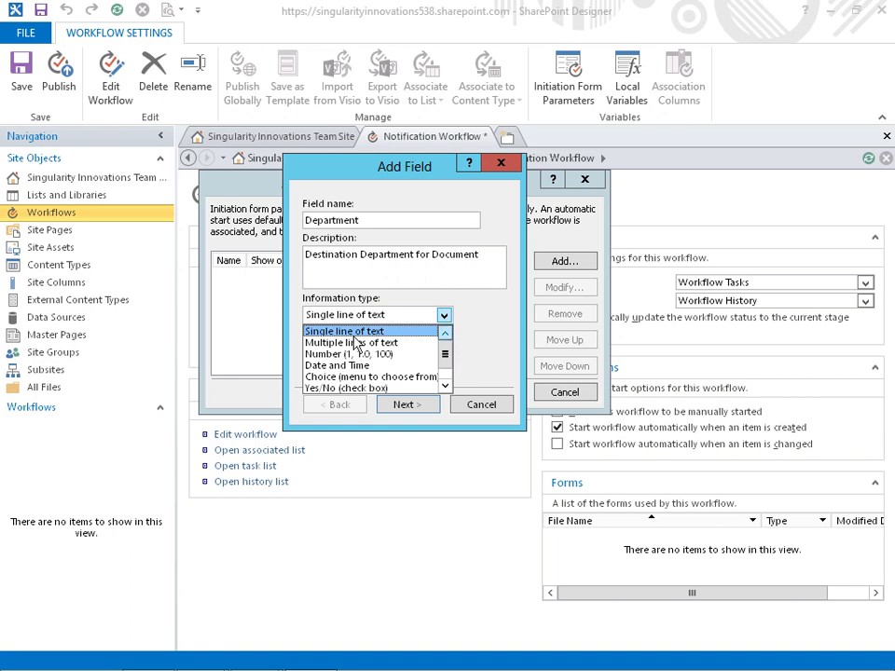
{"action": "scroll", "coordinate": [399, 358], "scroll_direction": "down", "scroll_amount": 1}
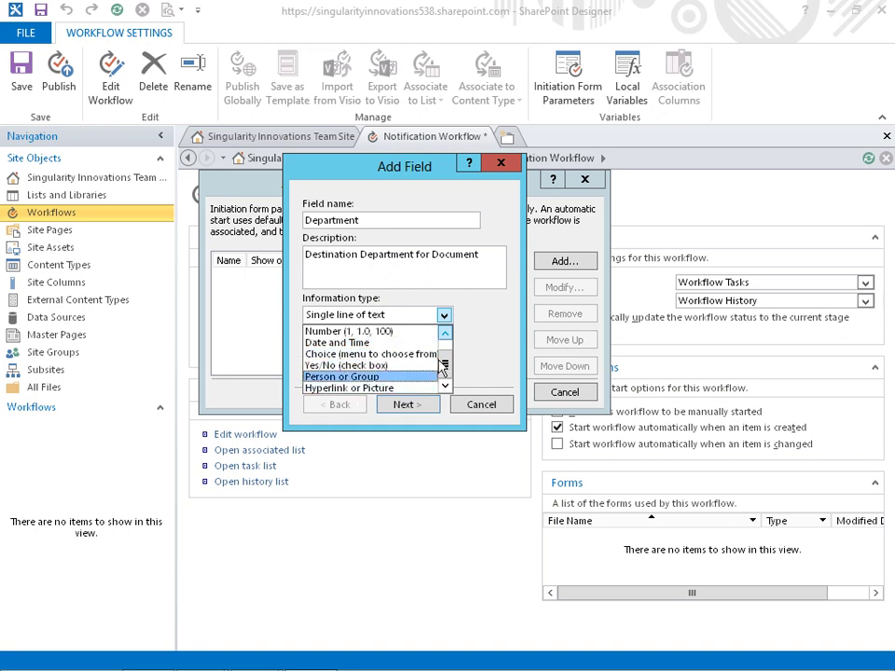
{"action": "scroll", "coordinate": [386, 352], "scroll_direction": "up", "scroll_amount": 1}
{"action": "left_click", "coordinate": [373, 333]}
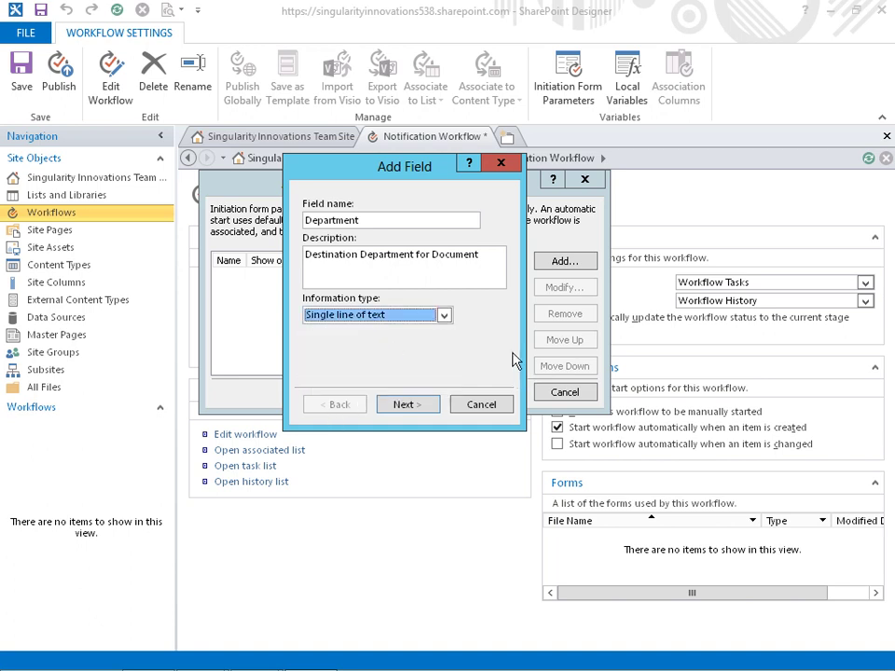
{"action": "left_click", "coordinate": [420, 407]}
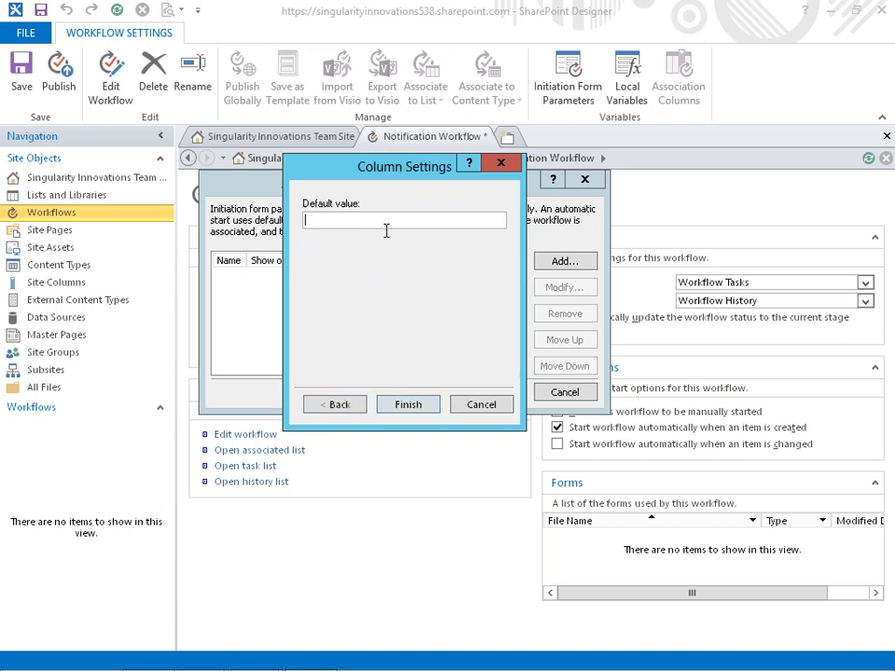
{"action": "type", "text": "Engineering"}
{"action": "left_click", "coordinate": [418, 411]}
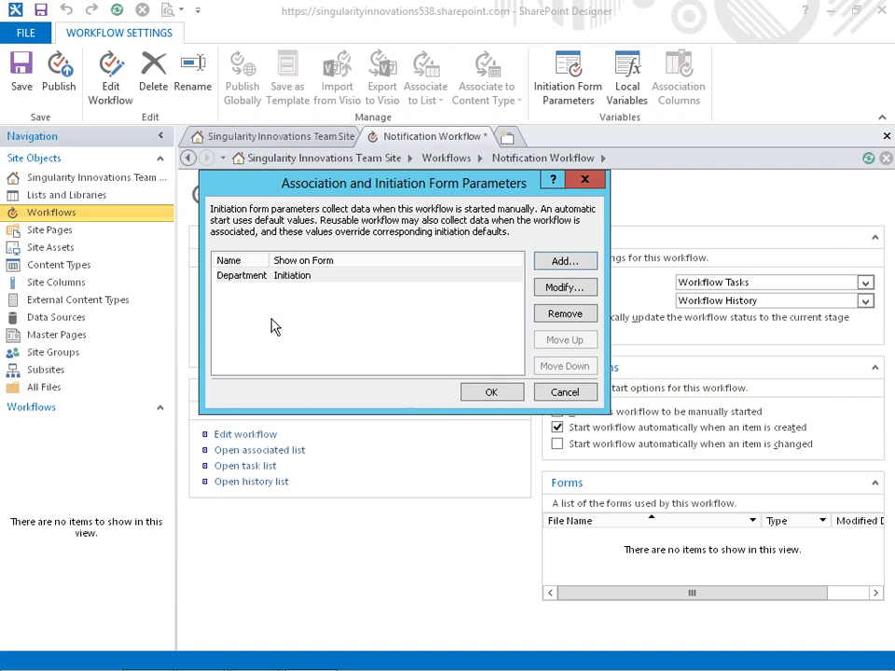
{"action": "left_click", "coordinate": [493, 392]}
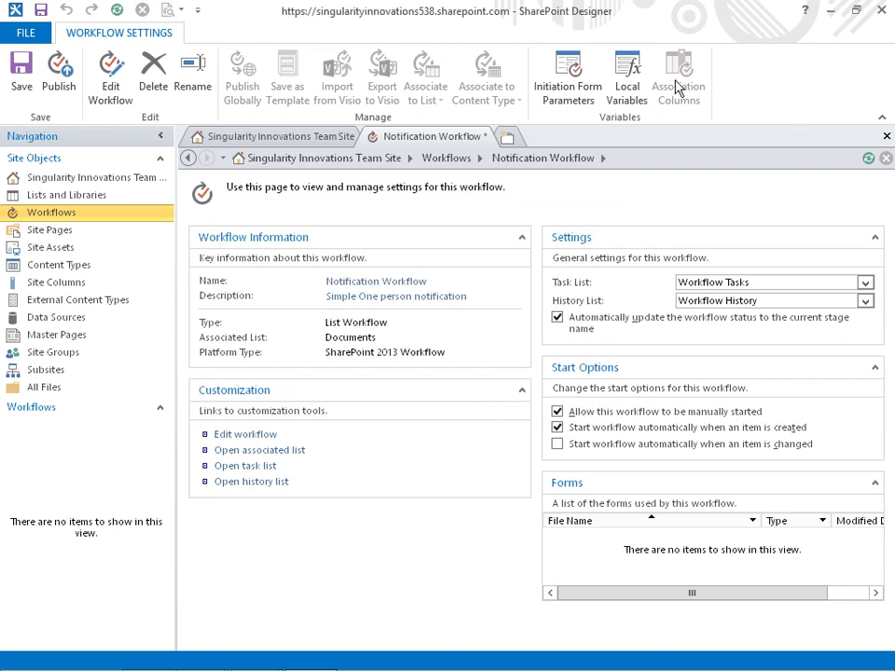
Step: Add a local workflow variable named "Steps" of type Integer and save the local variables
{"action": "left_click", "coordinate": [627, 77]}
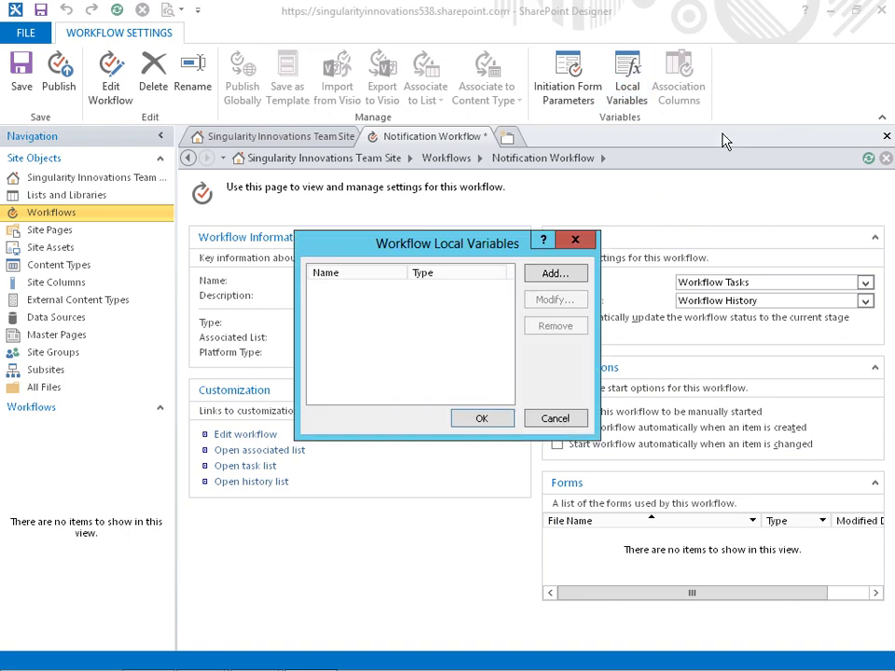
{"action": "left_click", "coordinate": [580, 281]}
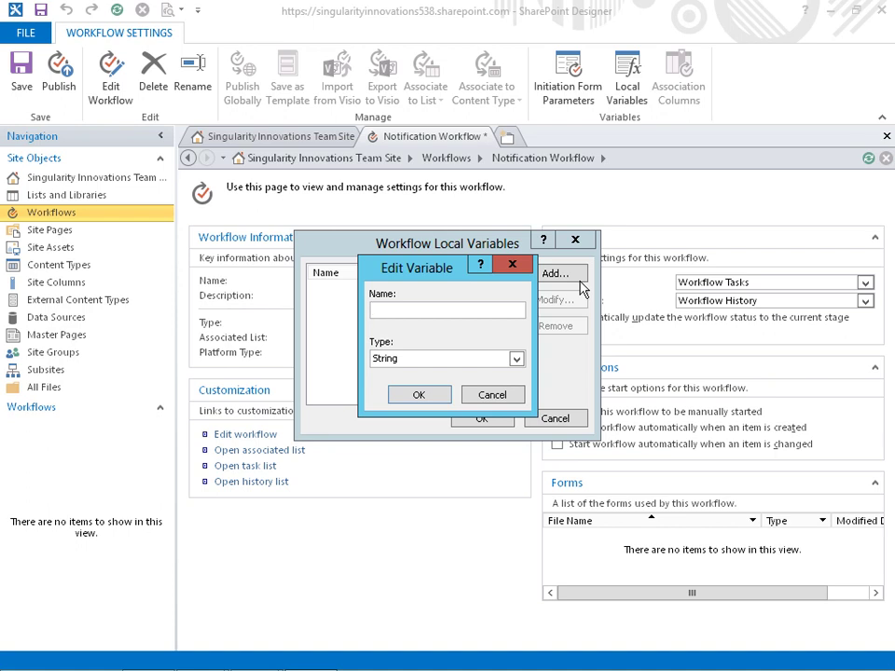
{"action": "type", "text": "Steps"}
{"action": "left_click", "coordinate": [518, 362]}
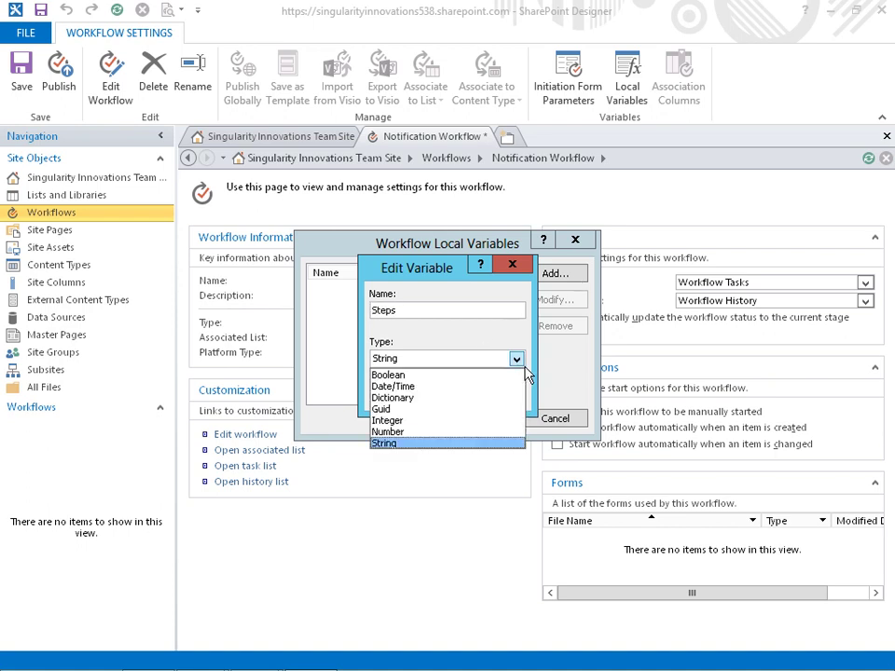
{"action": "left_click", "coordinate": [421, 443]}
{"action": "key", "text": "i"}
{"action": "left_click", "coordinate": [421, 396]}
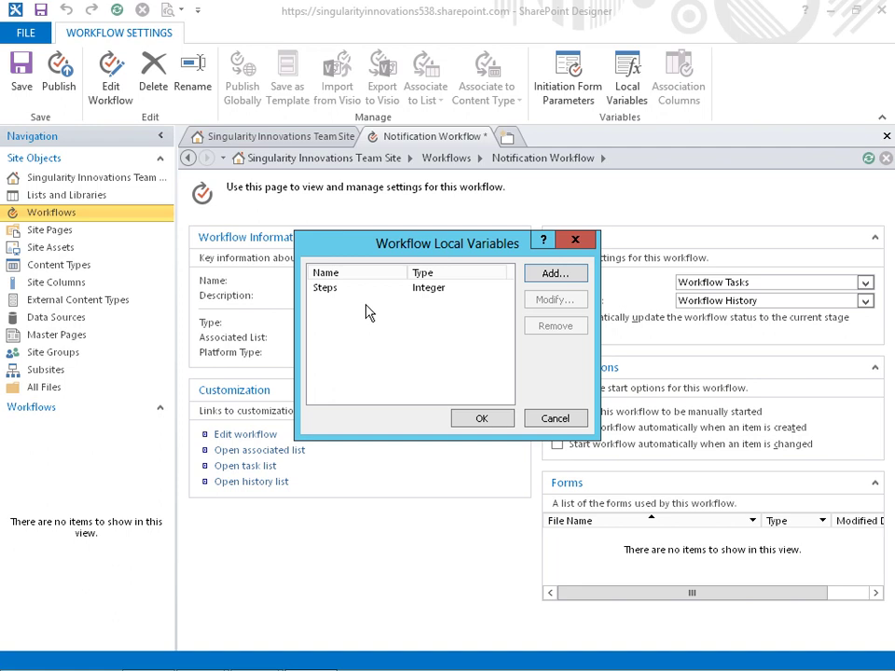
{"action": "left_click", "coordinate": [487, 427]}
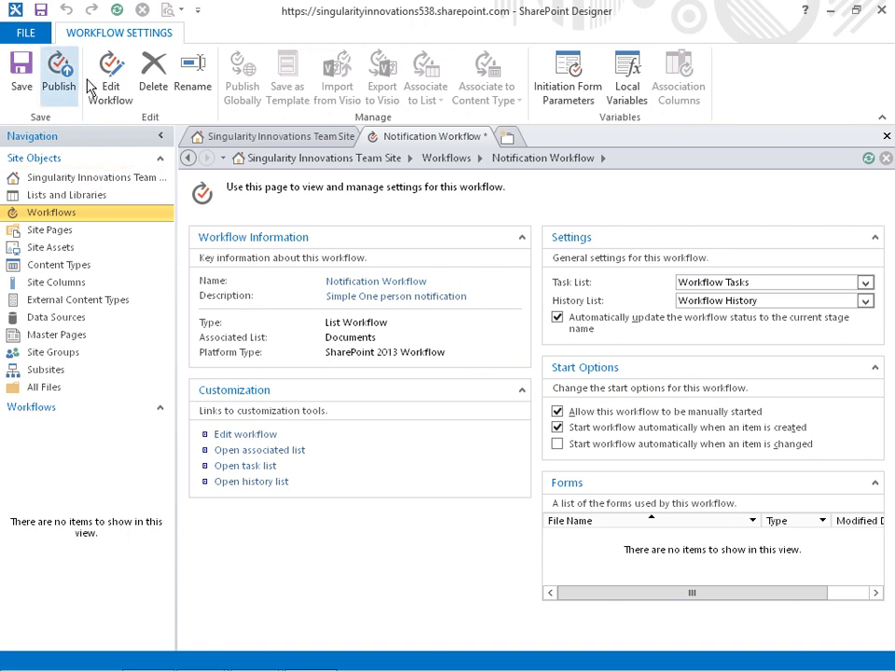
Step: Open the workflow for editing and rename its first stage "Notification"
{"action": "left_click", "coordinate": [113, 79]}
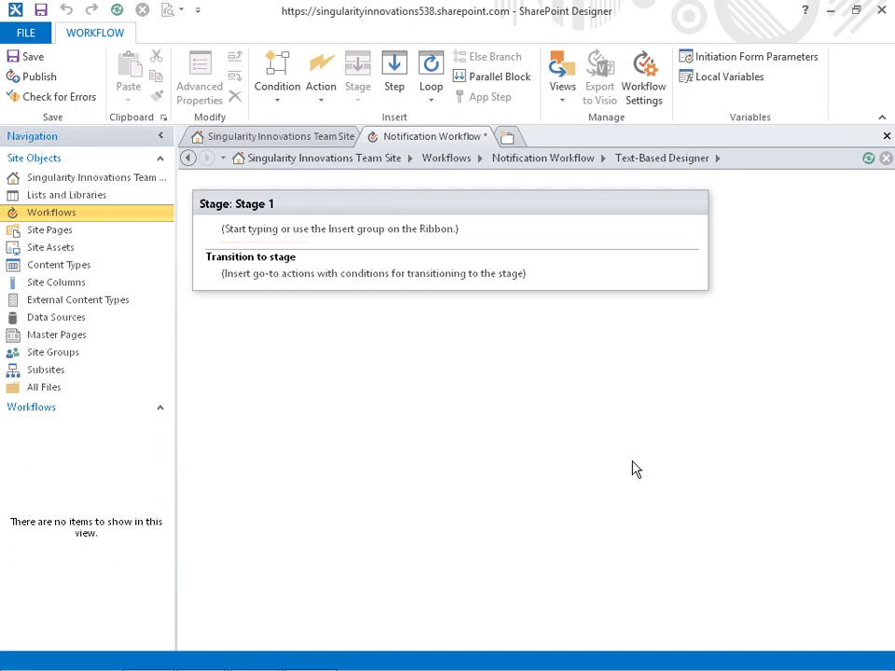
{"action": "left_click", "coordinate": [309, 203]}
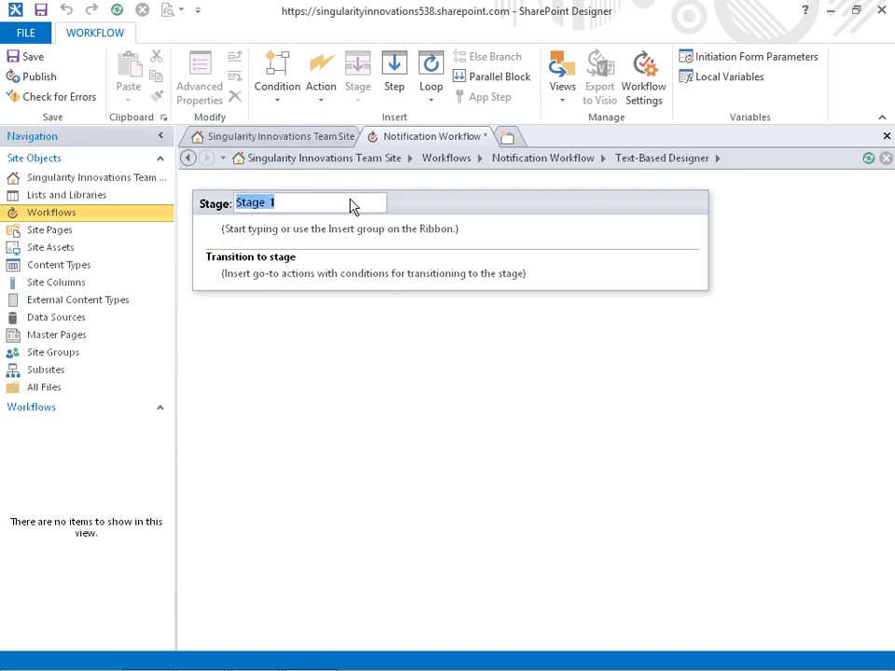
{"action": "type", "text": "Not"}
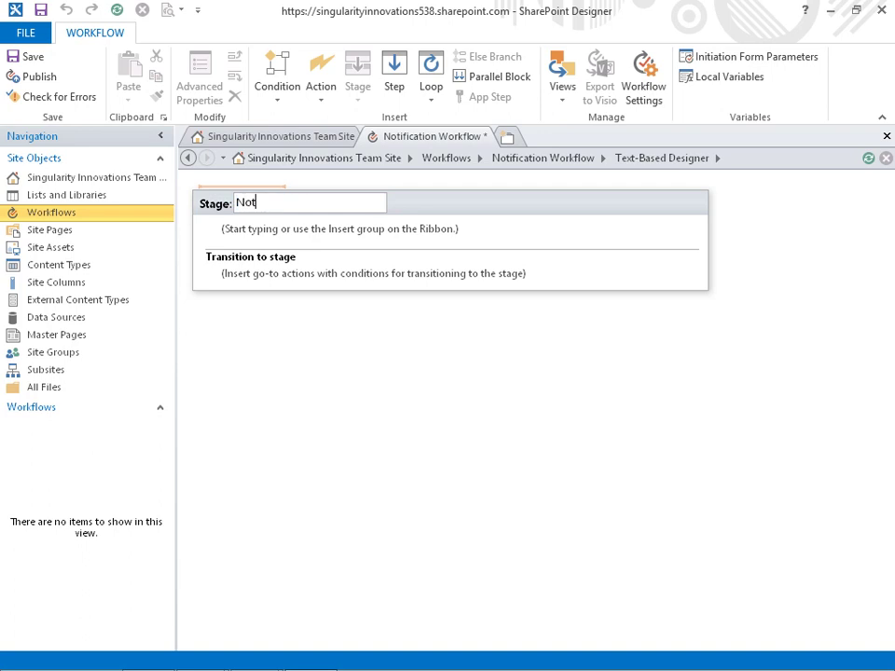
{"action": "type", "text": "ification"}
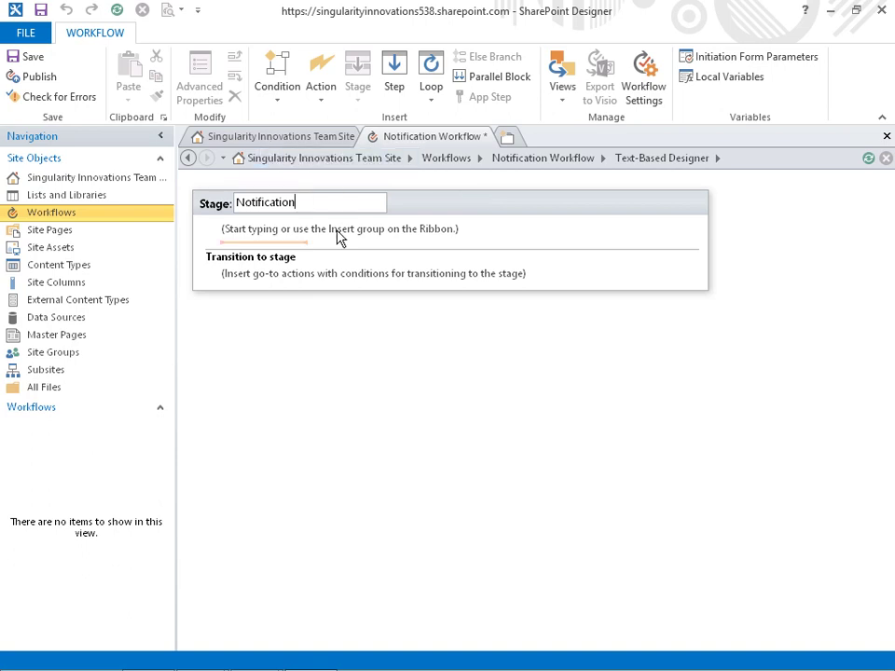
{"action": "left_click", "coordinate": [311, 246]}
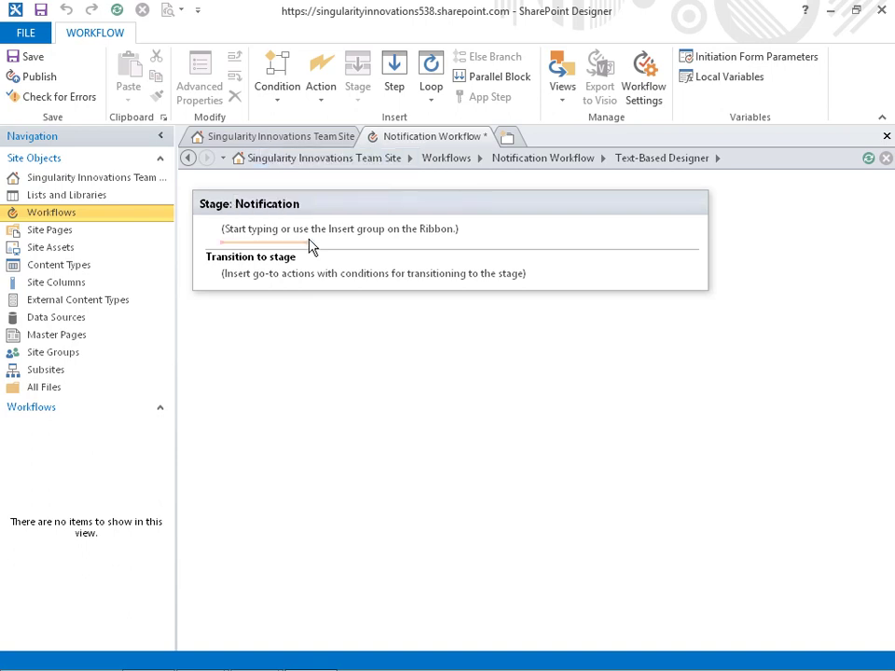
Step: Add a Log to History List action to the Notification stage with the message "Notification Kicked off"
{"action": "left_click", "coordinate": [338, 113]}
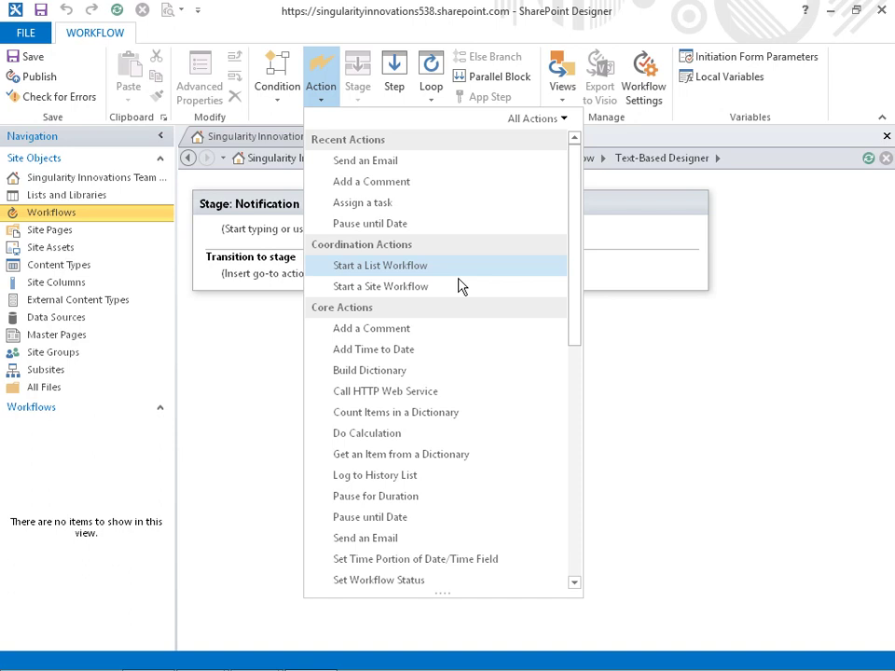
{"action": "scroll", "coordinate": [485, 336], "scroll_direction": "down", "scroll_amount": 2}
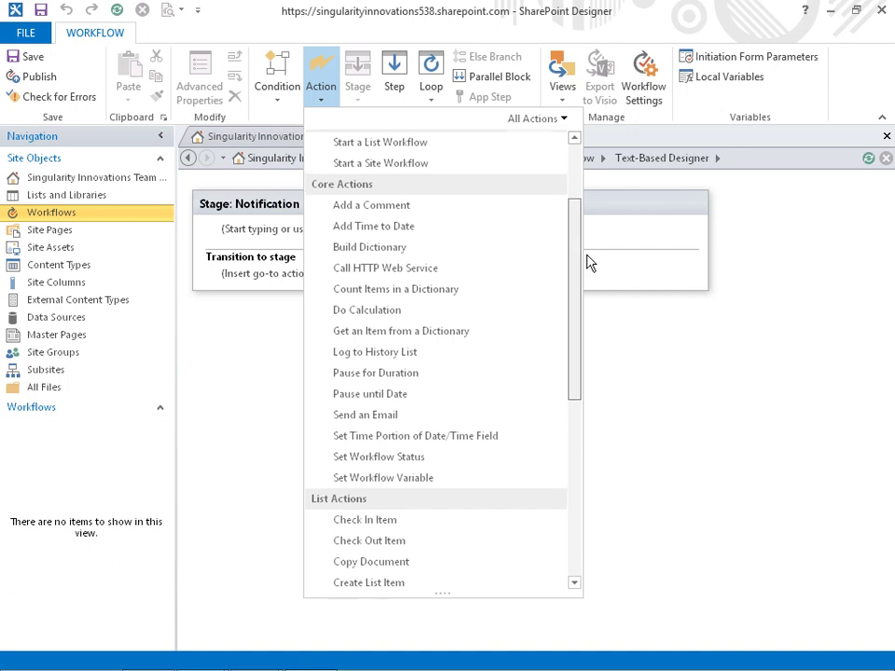
{"action": "scroll", "coordinate": [588, 265], "scroll_direction": "down", "scroll_amount": 1}
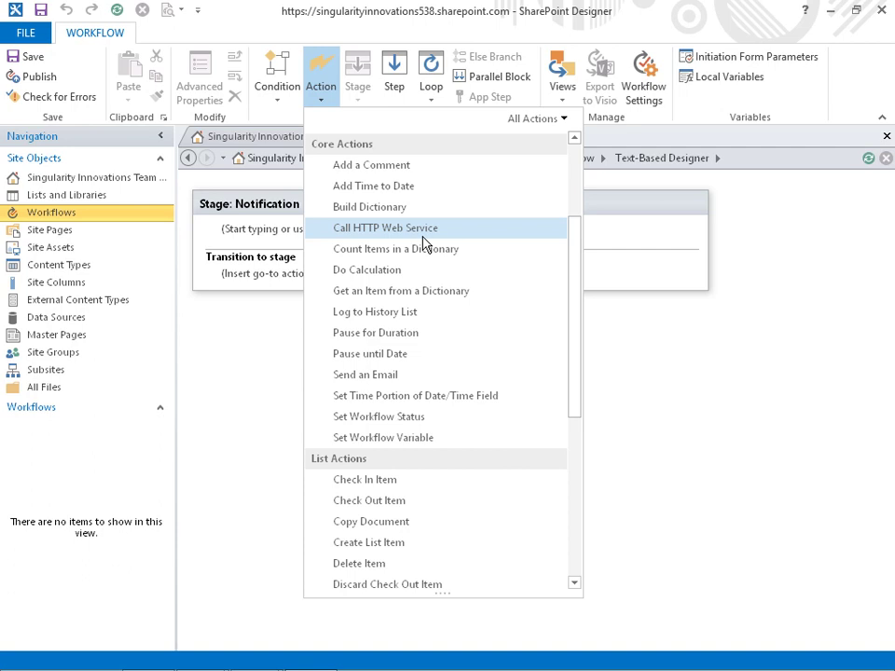
{"action": "left_click", "coordinate": [385, 317]}
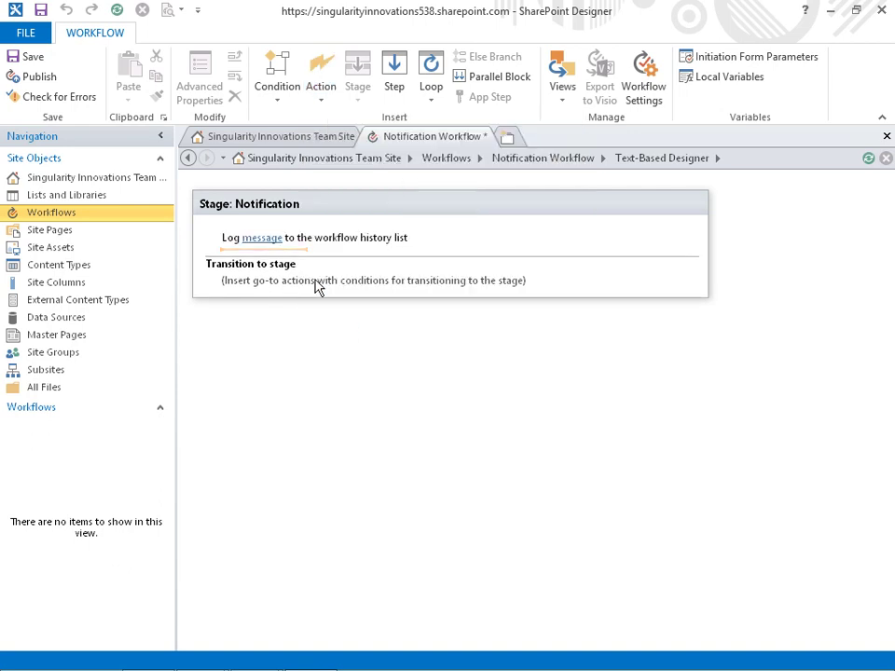
{"action": "left_click", "coordinate": [275, 239]}
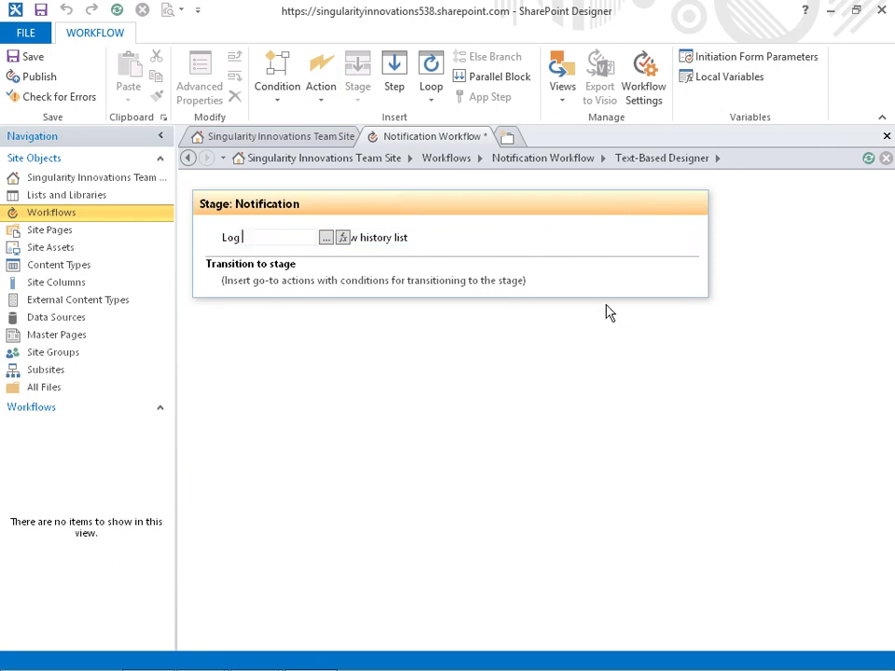
{"action": "type", "text": "No"}
{"action": "type", "text": "tific"}
{"action": "type", "text": "ation Kicked of"}
{"action": "type", "text": "f"}
{"action": "left_click", "coordinate": [550, 382]}
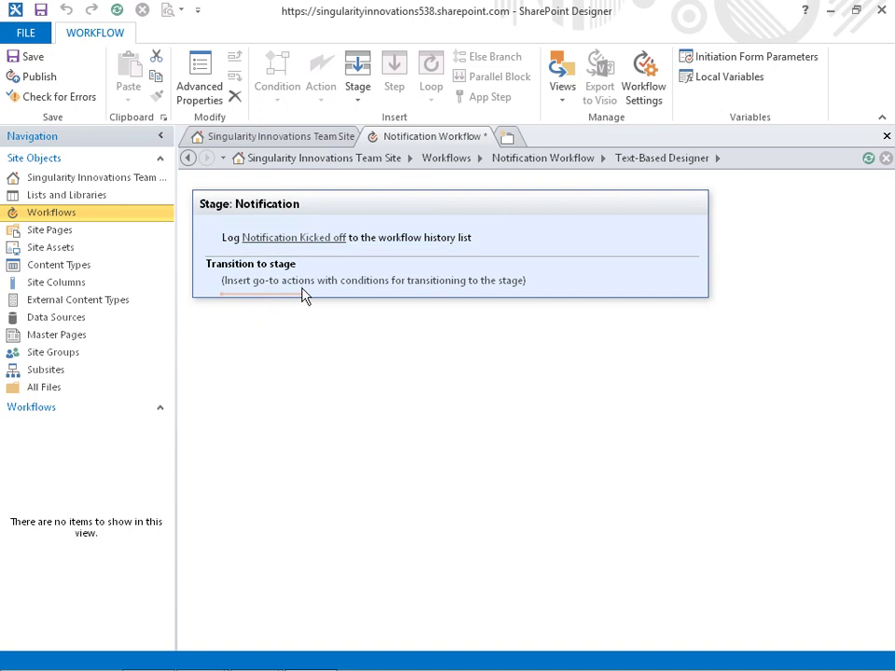
Step: Add a Send an Email action after the log action in the Notification stage
{"action": "left_click", "coordinate": [312, 212]}
{"action": "left_click", "coordinate": [447, 213]}
{"action": "left_click", "coordinate": [522, 239]}
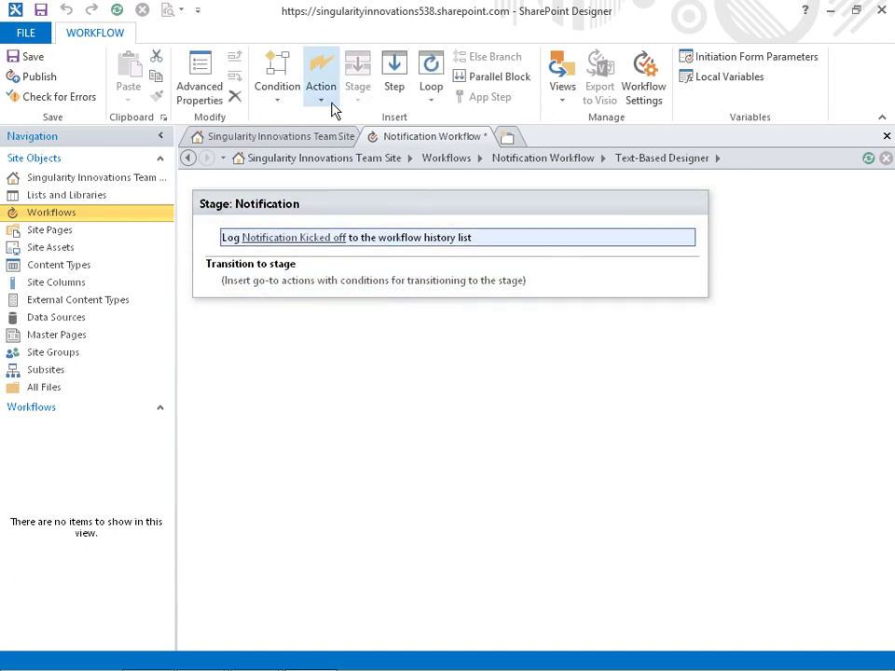
{"action": "left_click", "coordinate": [332, 106]}
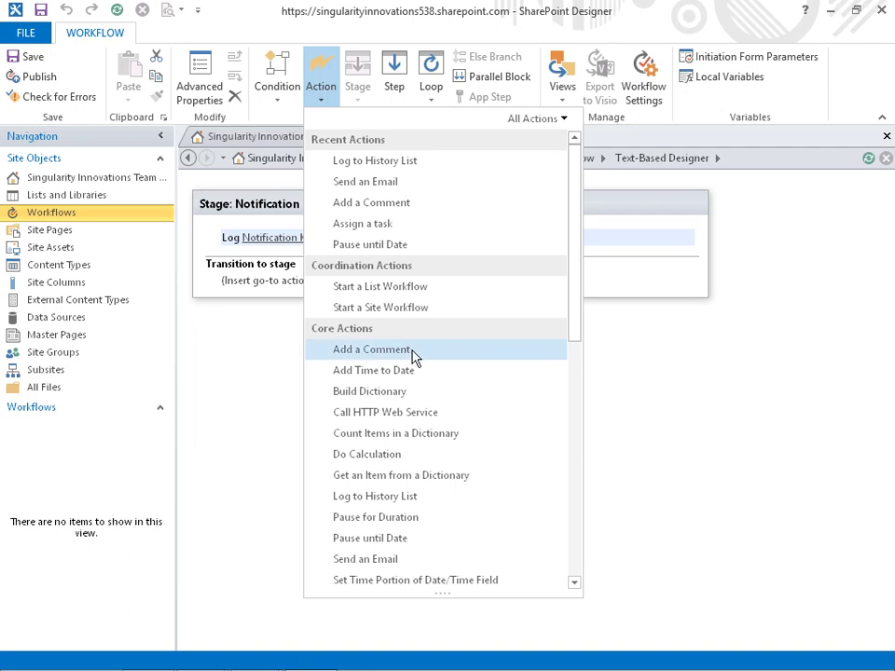
{"action": "scroll", "coordinate": [448, 380], "scroll_direction": "down", "scroll_amount": 4}
{"action": "scroll", "coordinate": [472, 409], "scroll_direction": "up", "scroll_amount": 5}
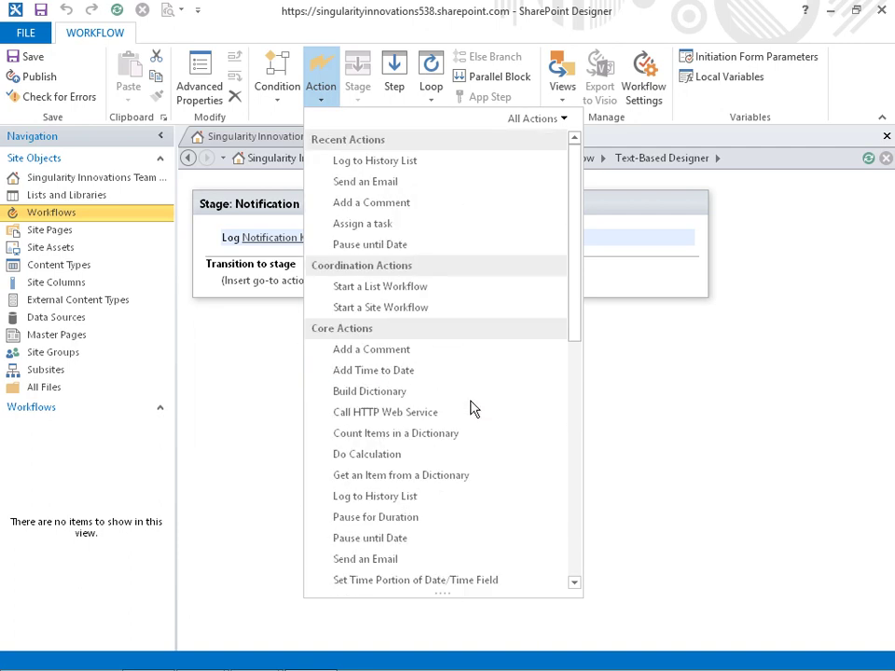
{"action": "left_click", "coordinate": [374, 187]}
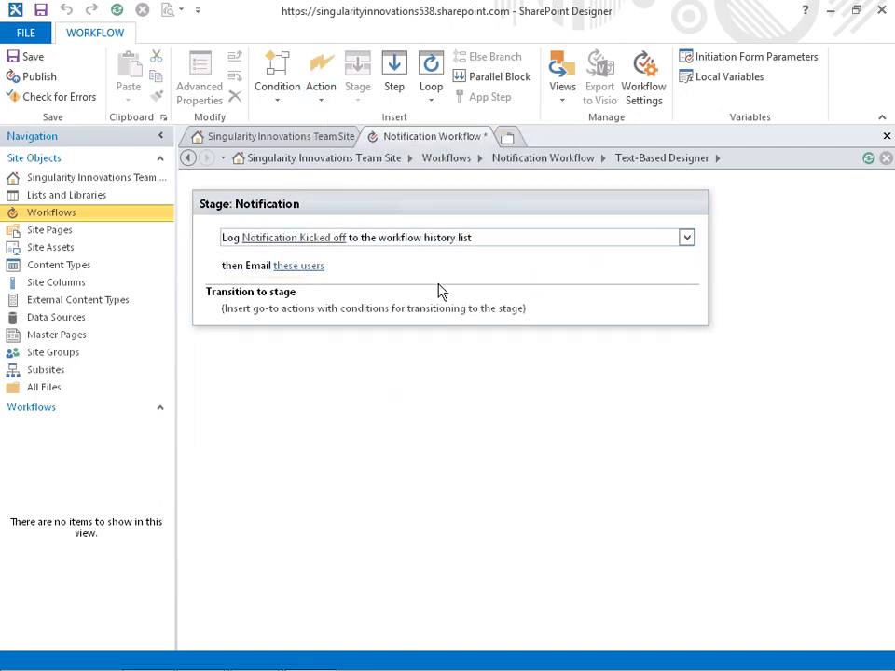
Step: Address the e-mail to the existing user listed just above System Account and set the subject to "New Document in Library"
{"action": "left_click", "coordinate": [305, 272]}
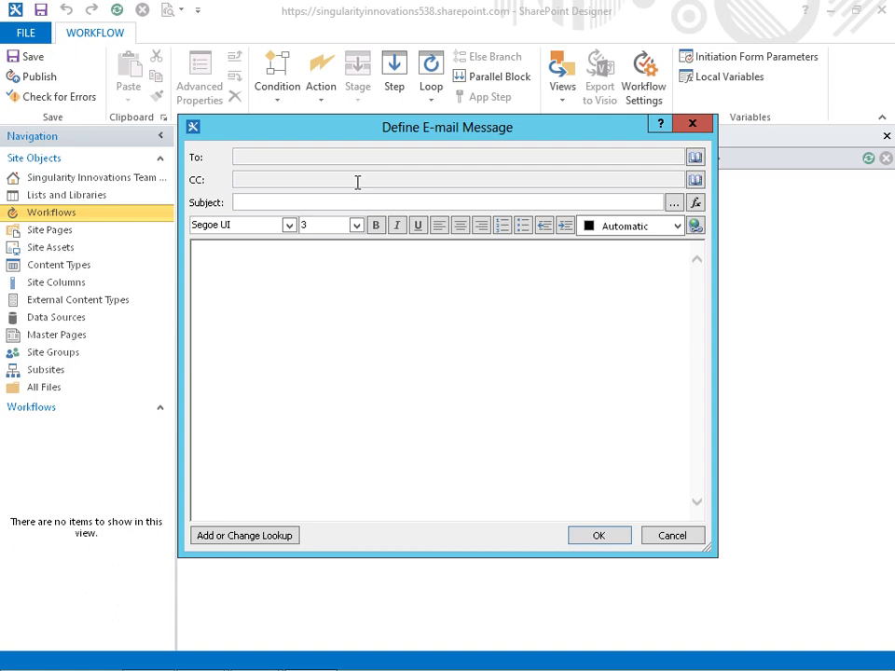
{"action": "left_click", "coordinate": [701, 164]}
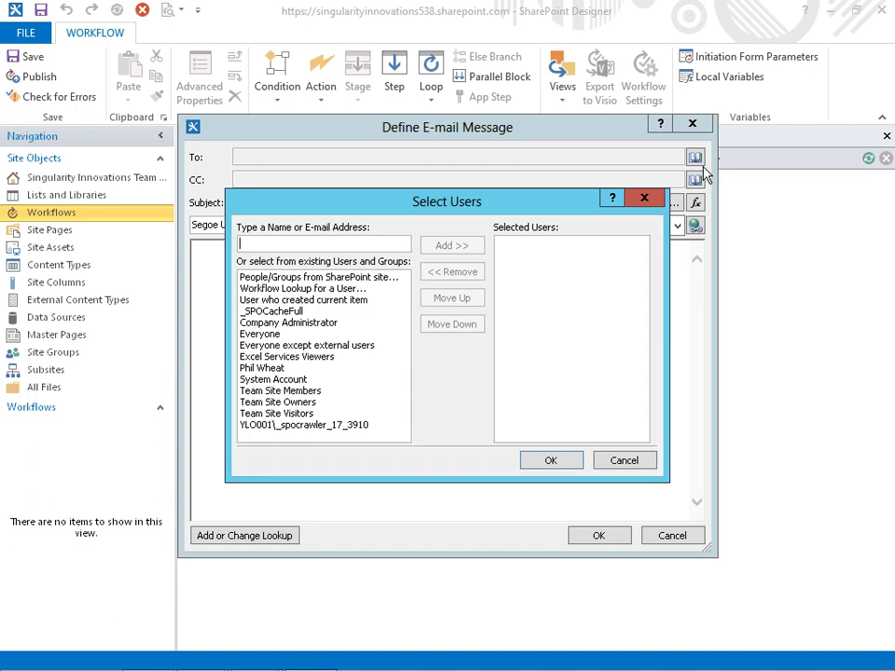
{"action": "type", "text": "admin"}
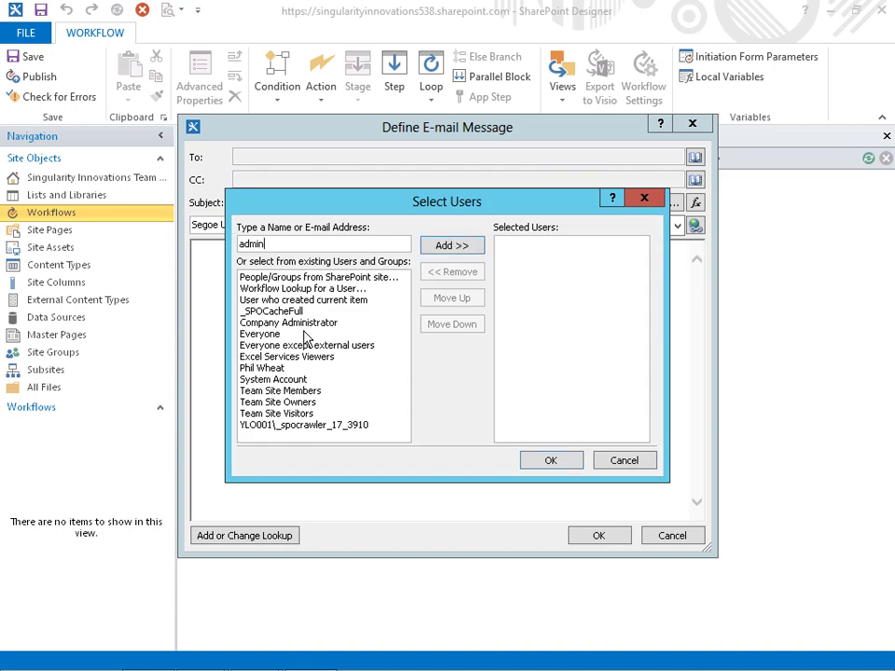
{"action": "double_click", "coordinate": [266, 371]}
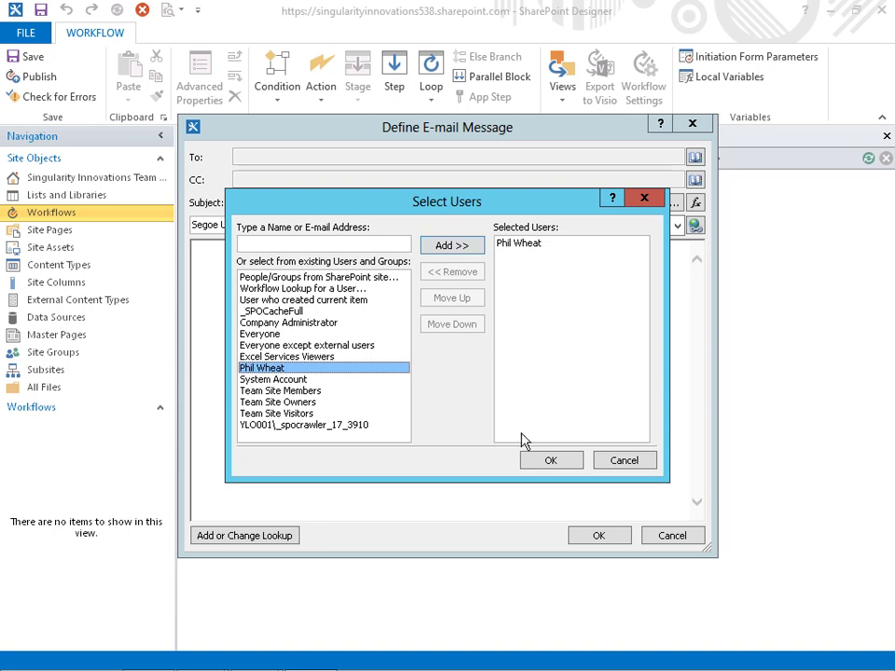
{"action": "left_click", "coordinate": [567, 466]}
{"action": "left_click", "coordinate": [348, 205]}
{"action": "type", "text": "New Document in Library"}
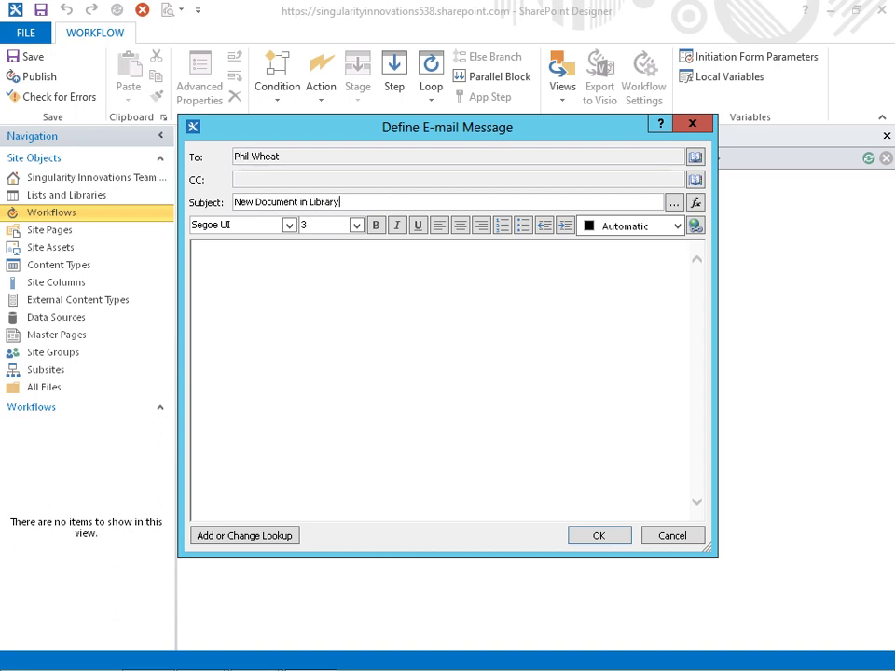
Step: Insert a lookup of the Current Item's Source URL in the message body, followed by the text "is now in your"
{"action": "left_click", "coordinate": [336, 304]}
{"action": "left_click", "coordinate": [280, 543]}
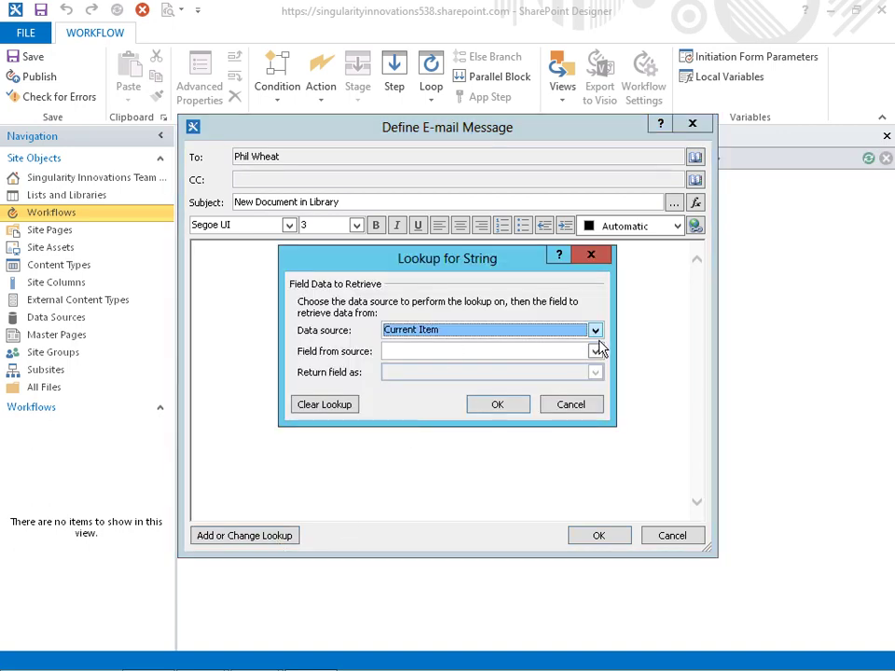
{"action": "left_click", "coordinate": [595, 352]}
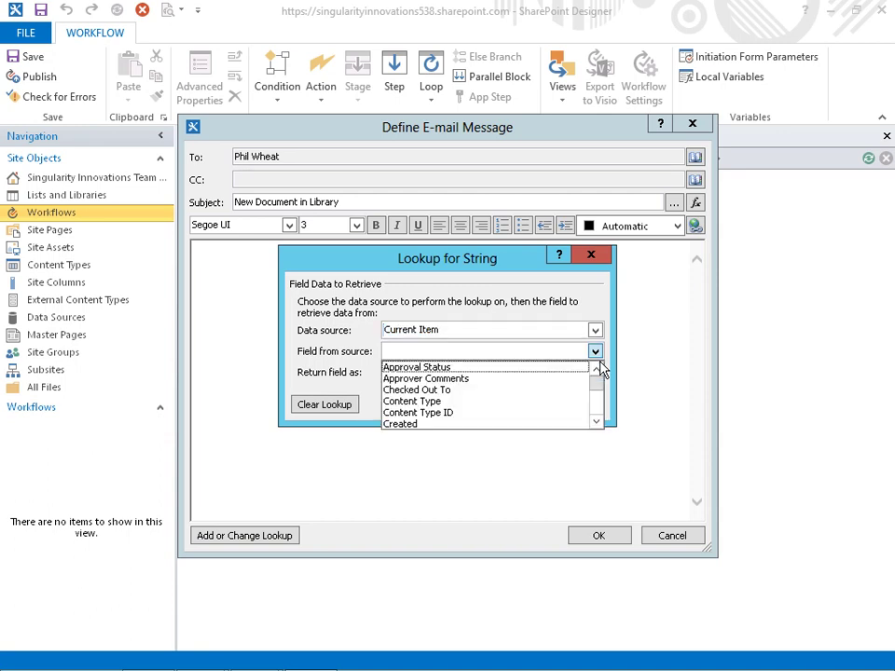
{"action": "left_click_drag", "start_coordinate": [613, 399], "coordinate": [612, 434]}
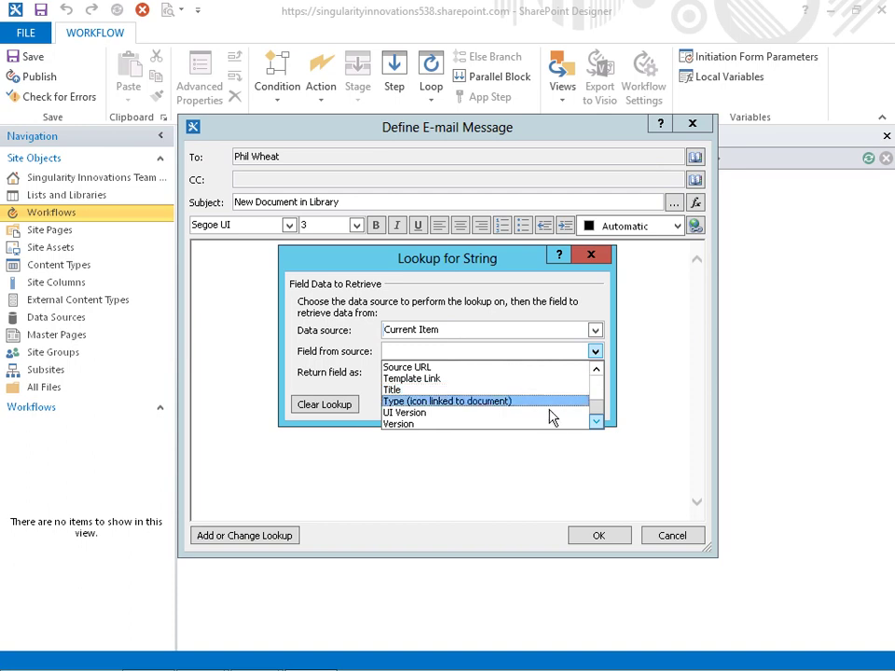
{"action": "scroll", "coordinate": [550, 415], "scroll_direction": "up", "scroll_amount": 1}
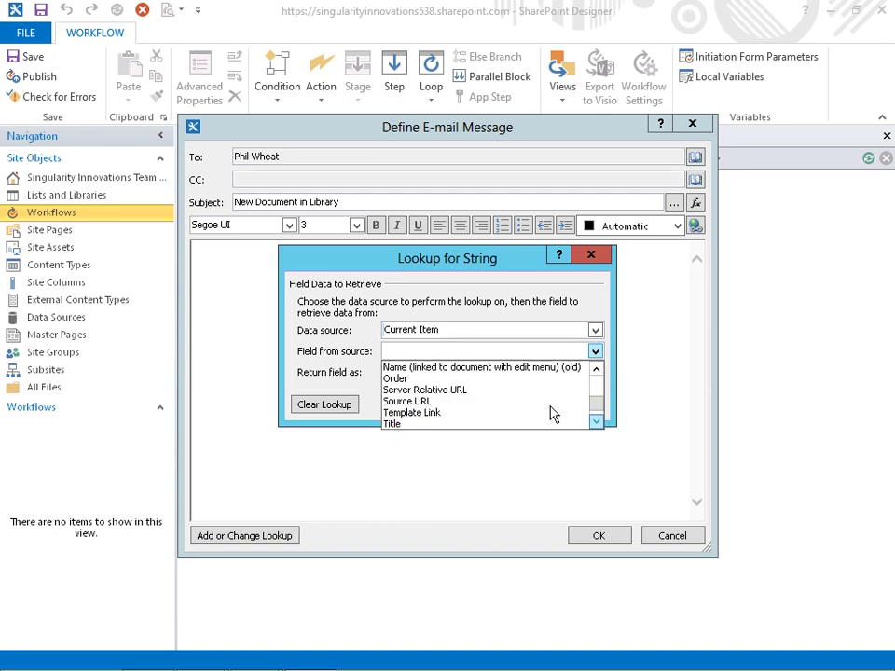
{"action": "left_click", "coordinate": [453, 403]}
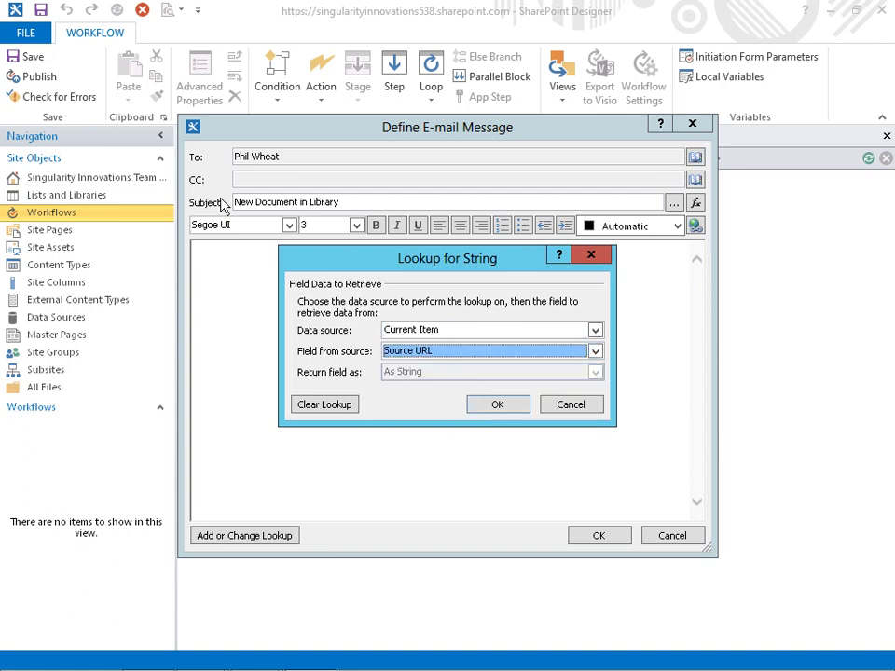
{"action": "left_click", "coordinate": [506, 411]}
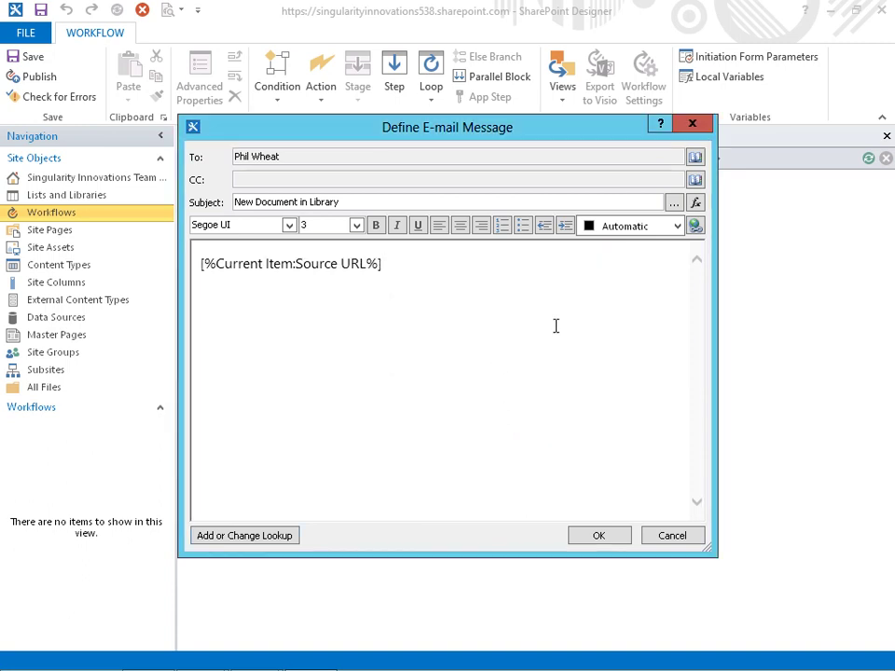
{"action": "type", "text": "is now in your"}
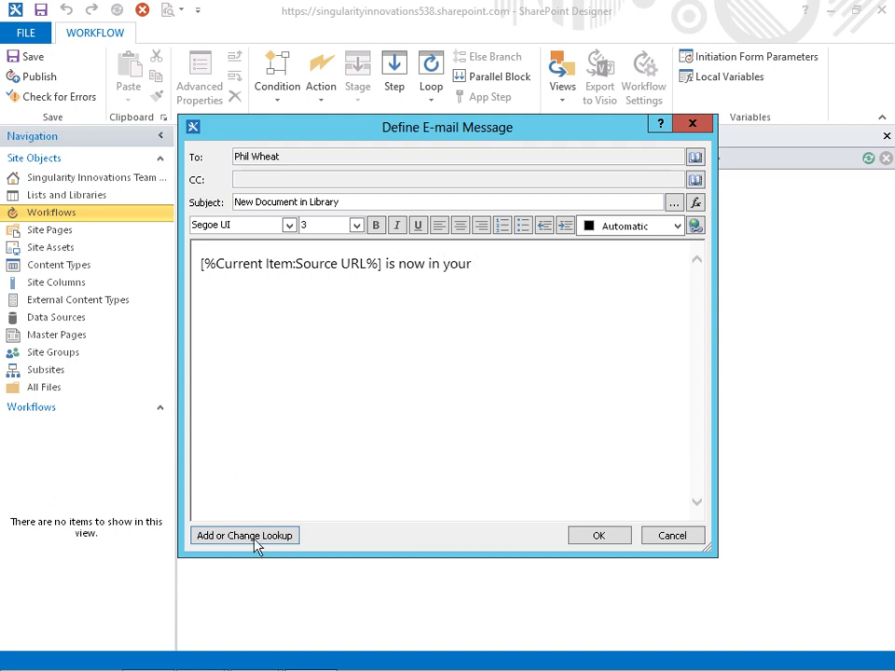
{"action": "left_click", "coordinate": [246, 538]}
{"action": "left_click", "coordinate": [595, 330]}
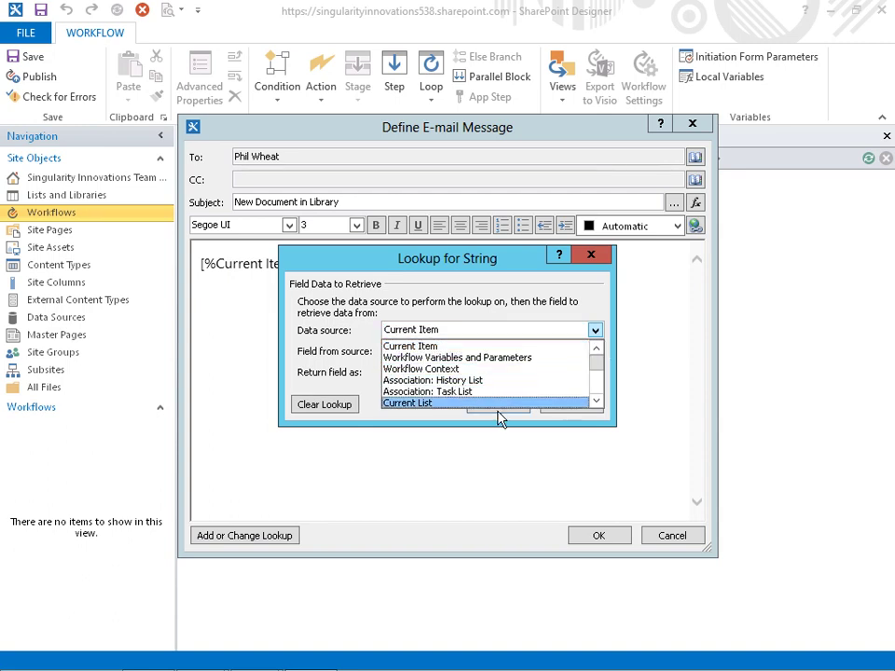
{"action": "left_click", "coordinate": [498, 404]}
{"action": "left_click", "coordinate": [595, 351]}
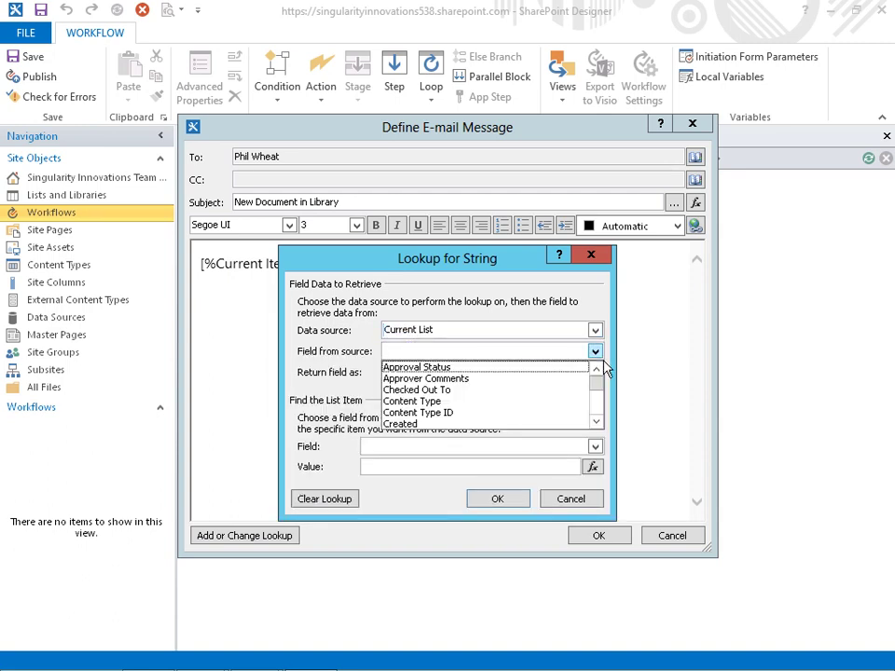
{"action": "scroll", "coordinate": [608, 415], "scroll_direction": "down", "scroll_amount": 5}
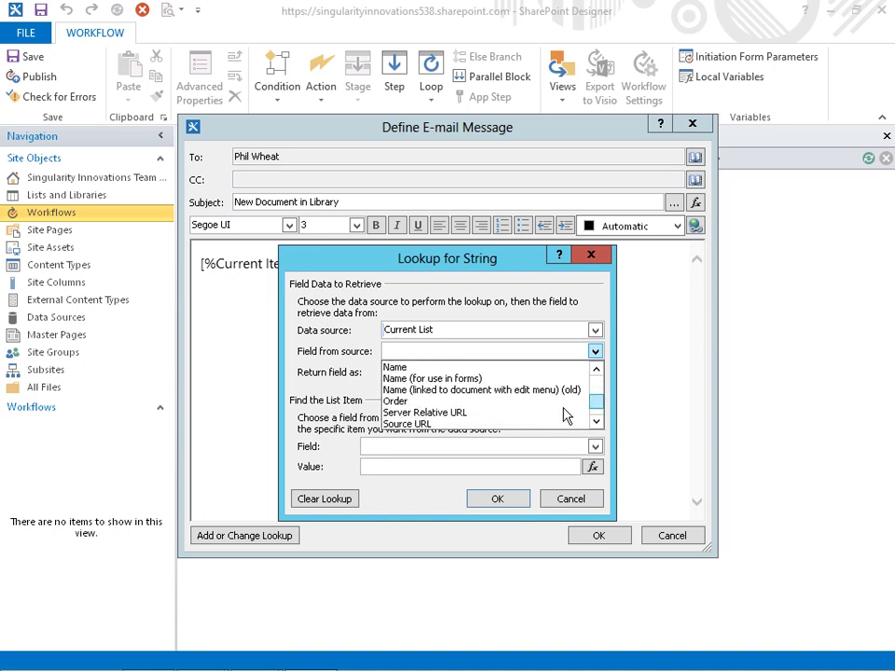
{"action": "left_click", "coordinate": [424, 368]}
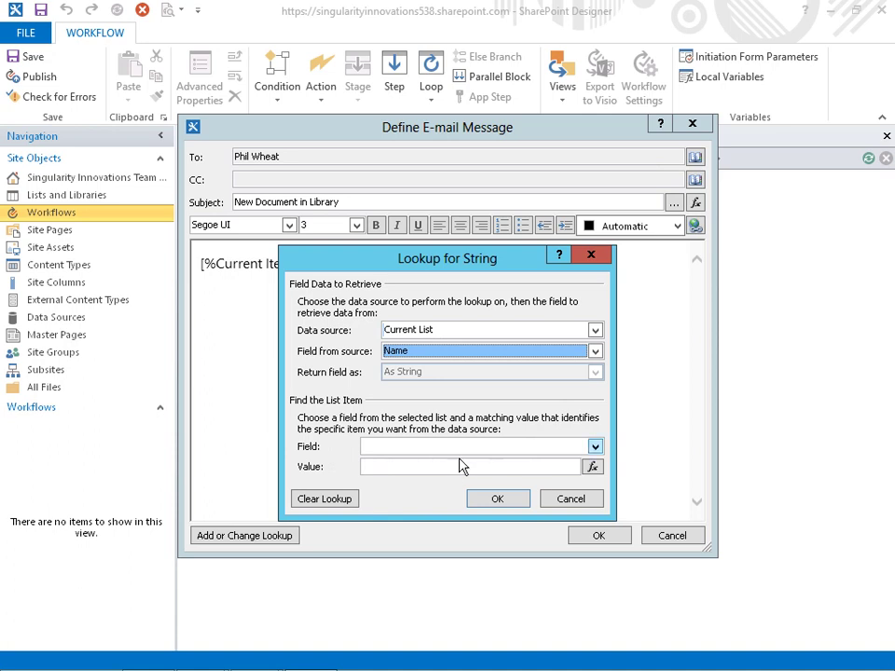
{"action": "left_click", "coordinate": [596, 449]}
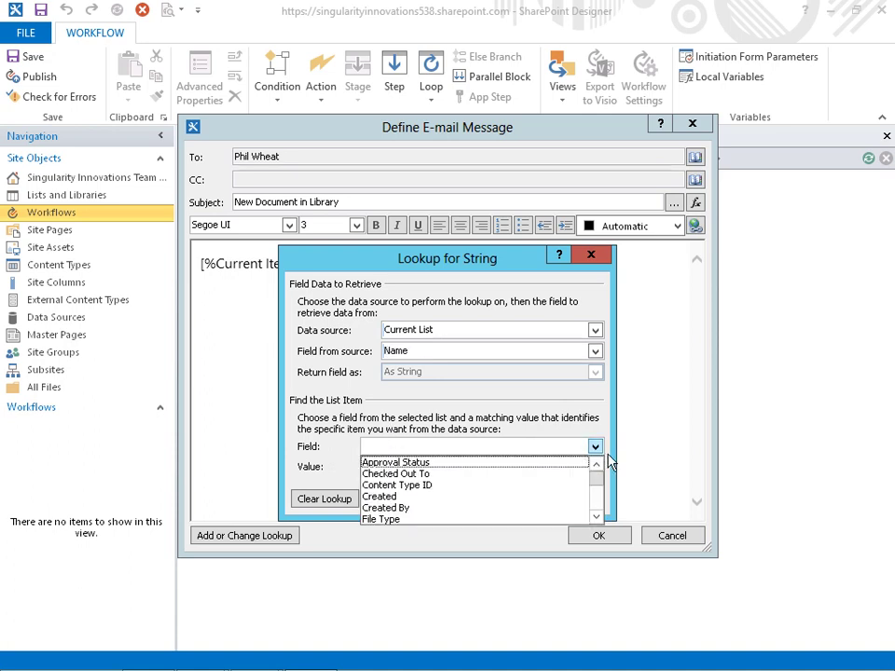
{"action": "scroll", "coordinate": [500, 487], "scroll_direction": "down", "scroll_amount": 5}
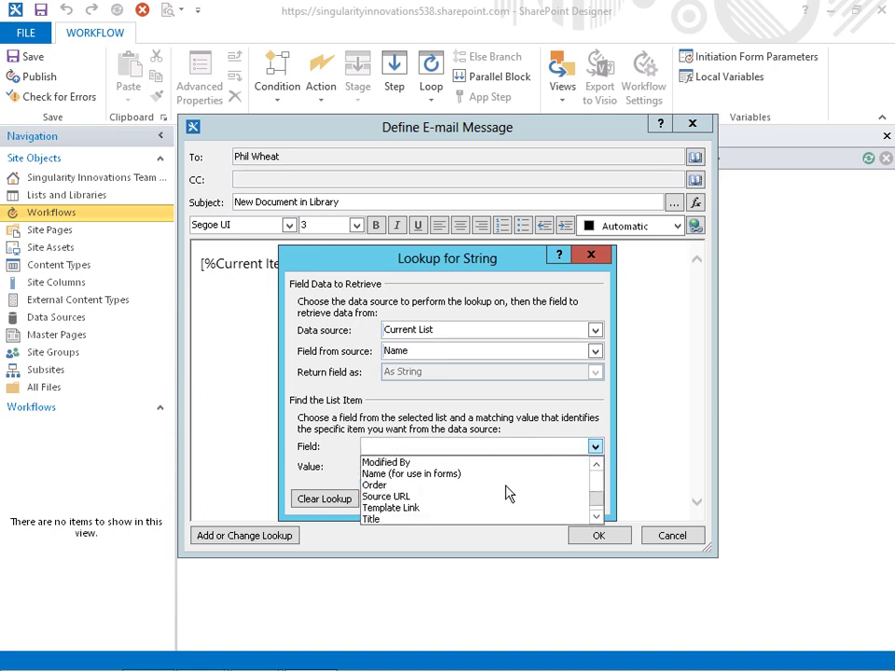
{"action": "left_click", "coordinate": [320, 400]}
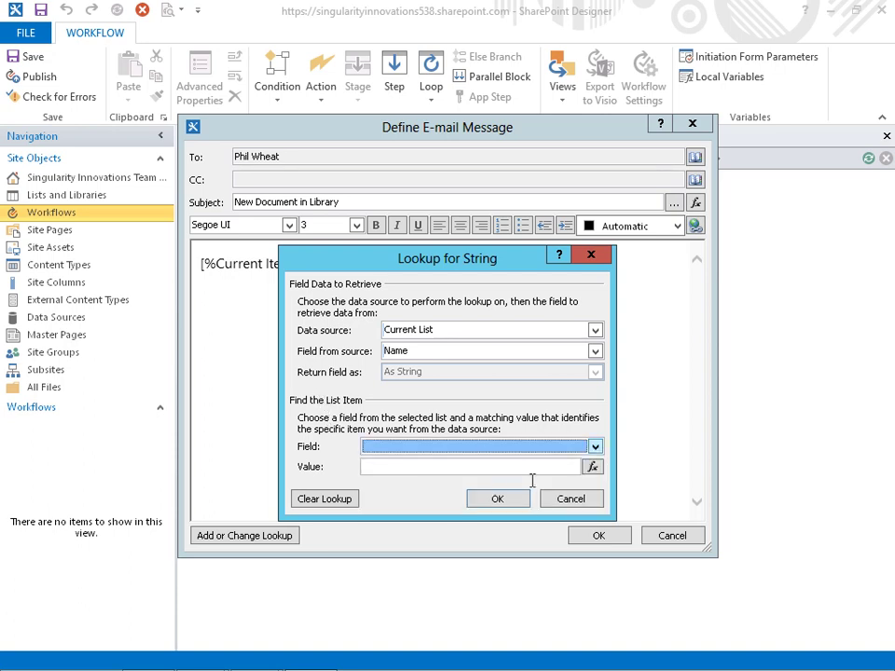
{"action": "left_click", "coordinate": [599, 452]}
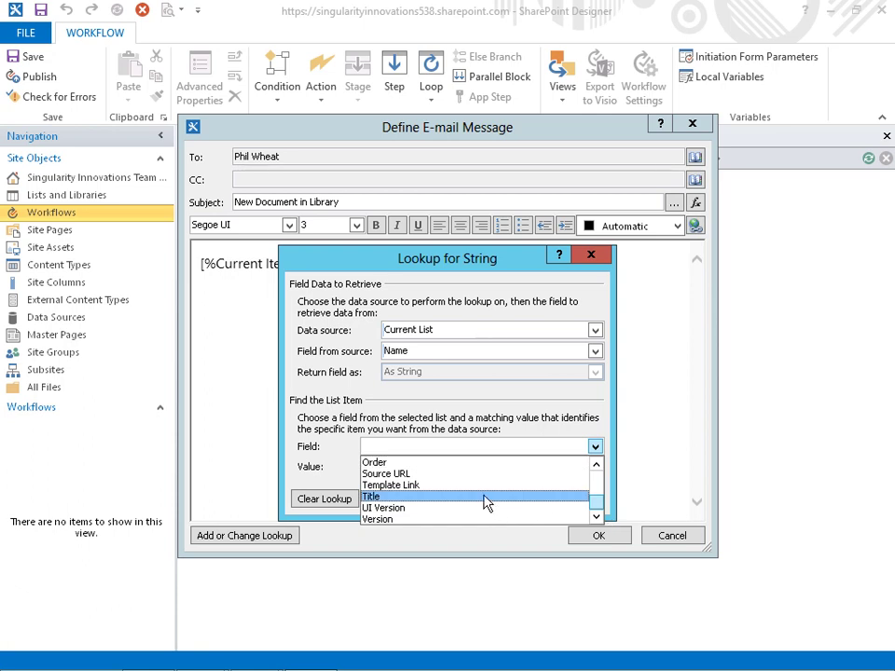
{"action": "scroll", "coordinate": [482, 506], "scroll_direction": "up", "scroll_amount": 1}
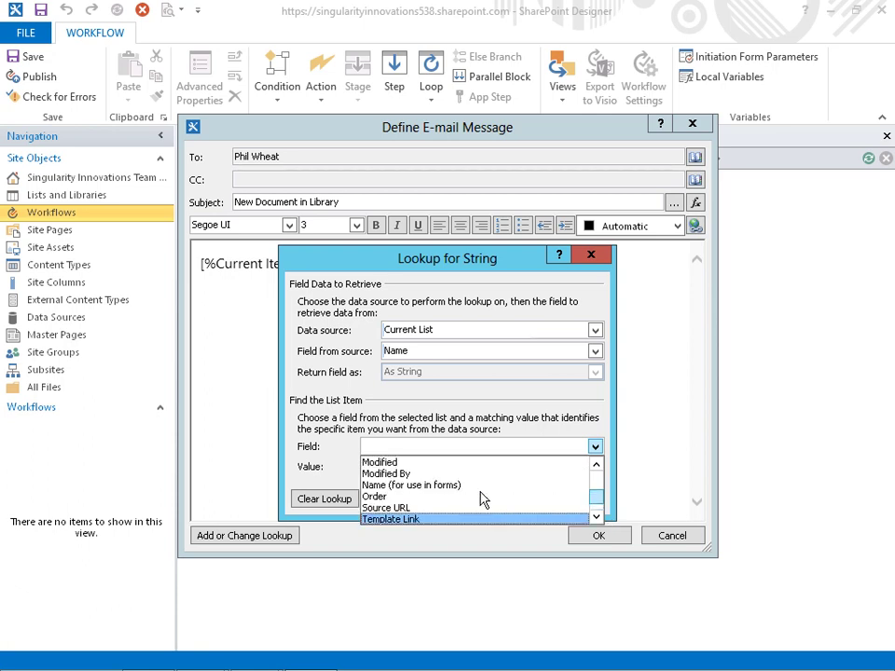
{"action": "left_click", "coordinate": [438, 509]}
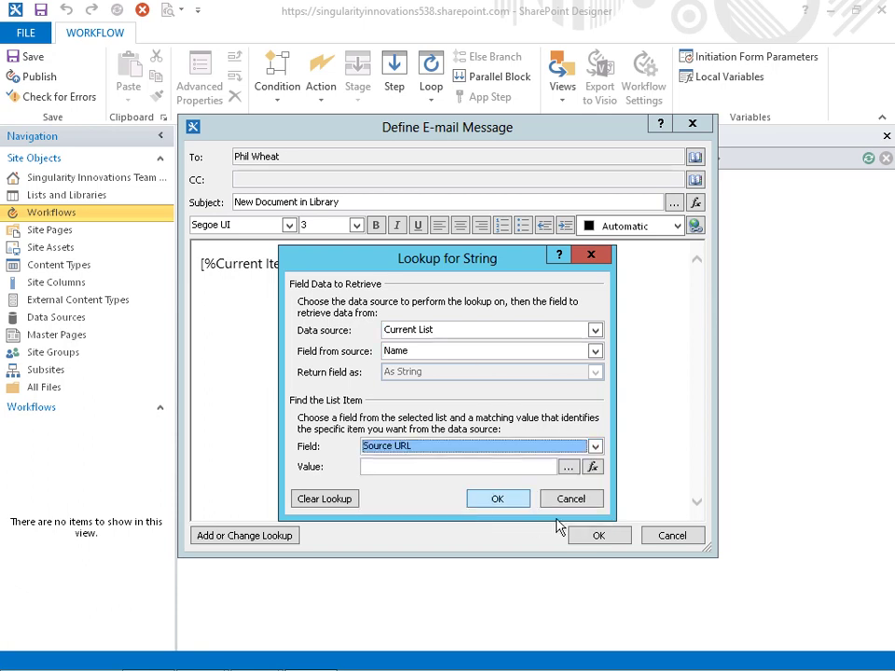
{"action": "left_click", "coordinate": [509, 508]}
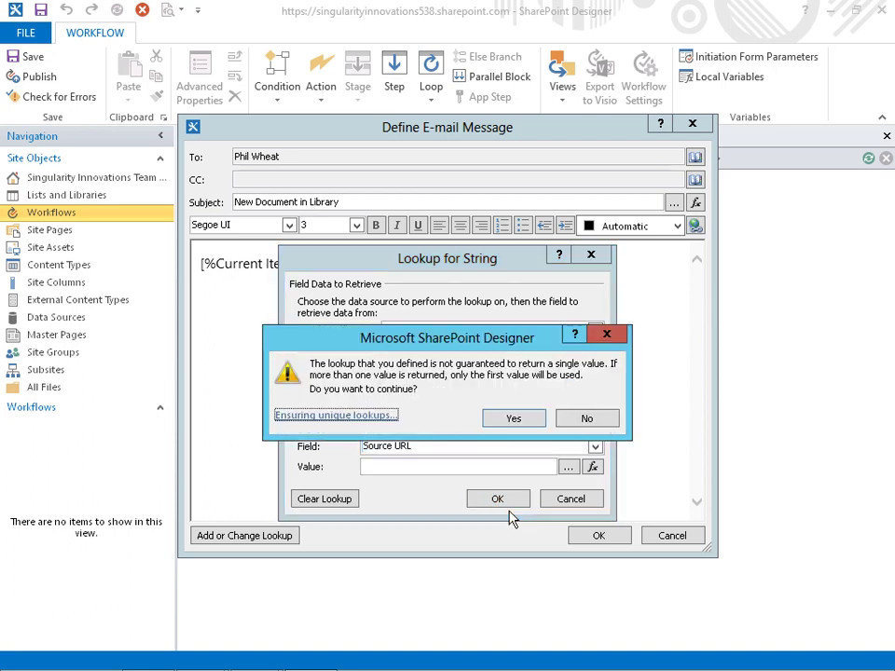
{"action": "left_click", "coordinate": [606, 419]}
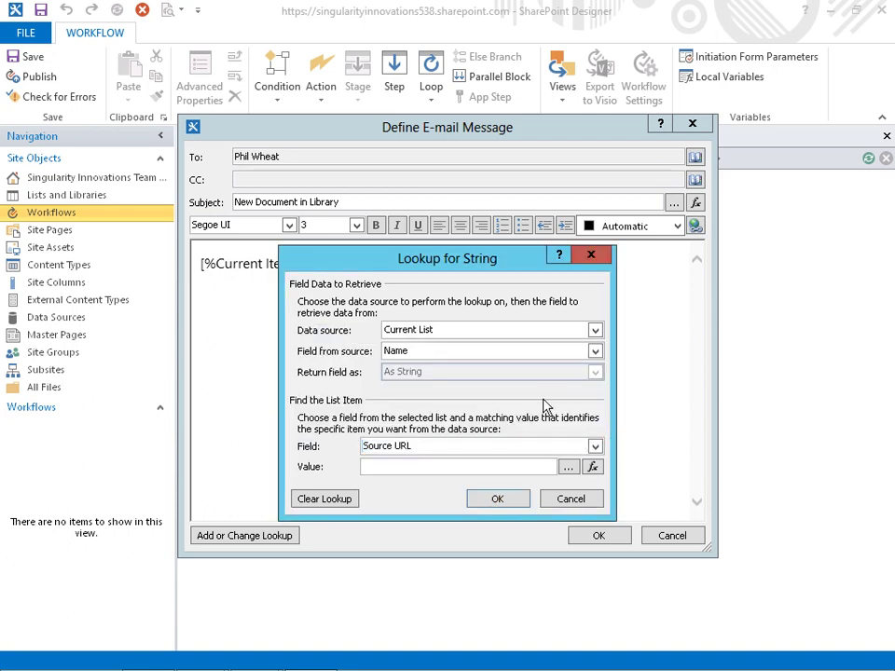
{"action": "left_click", "coordinate": [595, 352]}
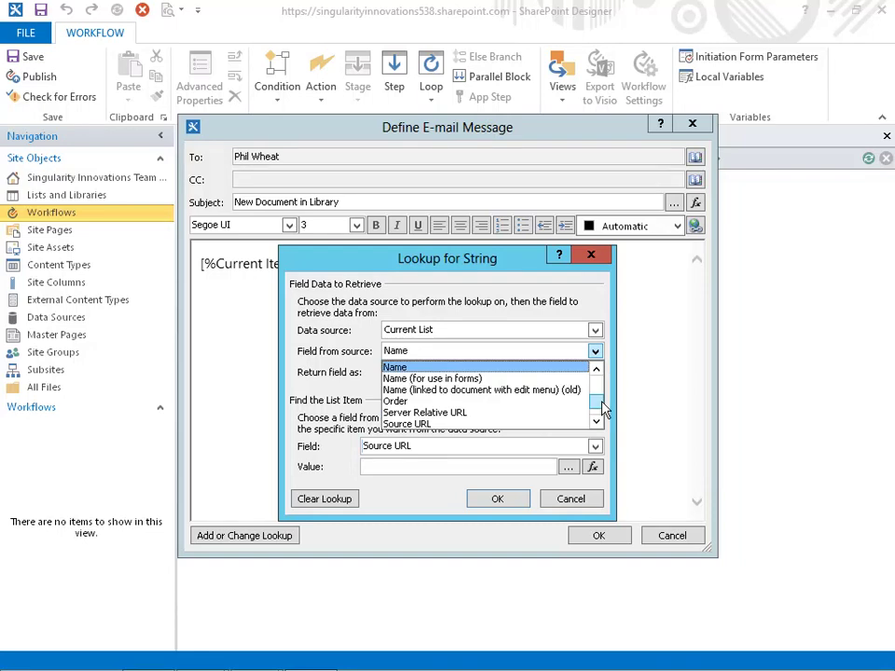
{"action": "scroll", "coordinate": [613, 401], "scroll_direction": "up", "scroll_amount": 3}
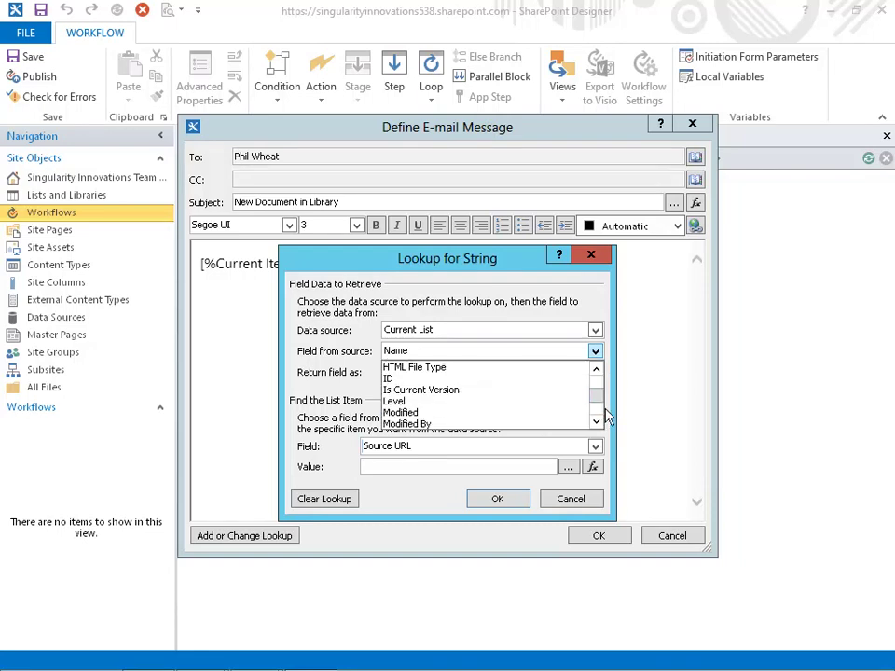
{"action": "scroll", "coordinate": [608, 410], "scroll_direction": "up", "scroll_amount": 2}
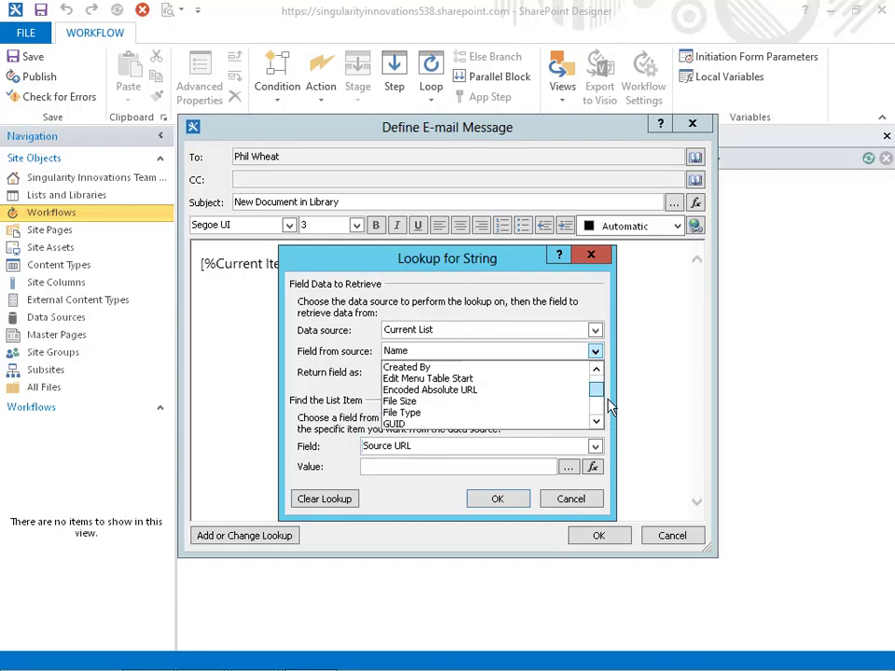
{"action": "scroll", "coordinate": [609, 404], "scroll_direction": "up", "scroll_amount": 1}
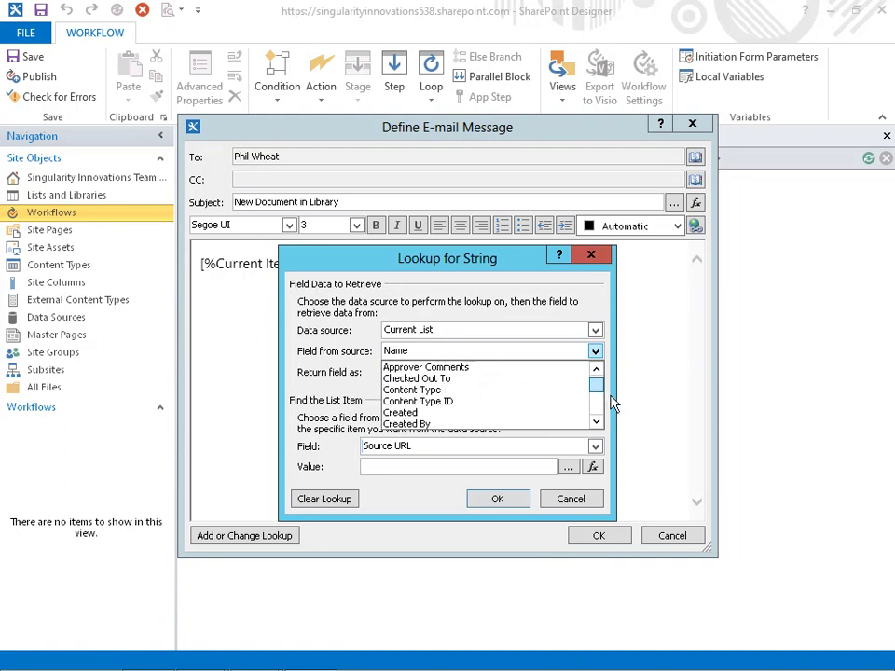
{"action": "scroll", "coordinate": [613, 401], "scroll_direction": "down", "scroll_amount": 10}
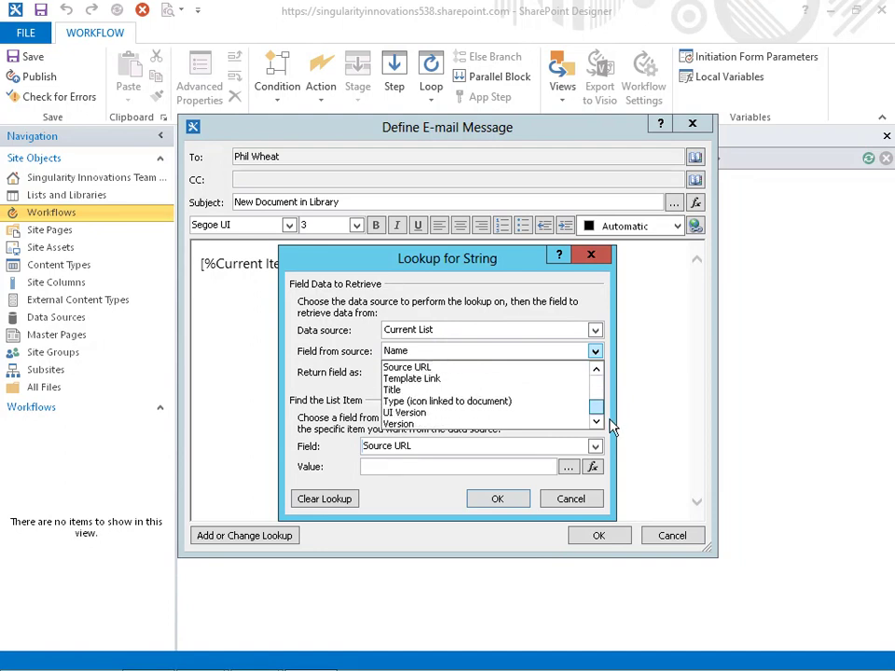
{"action": "left_click", "coordinate": [420, 390]}
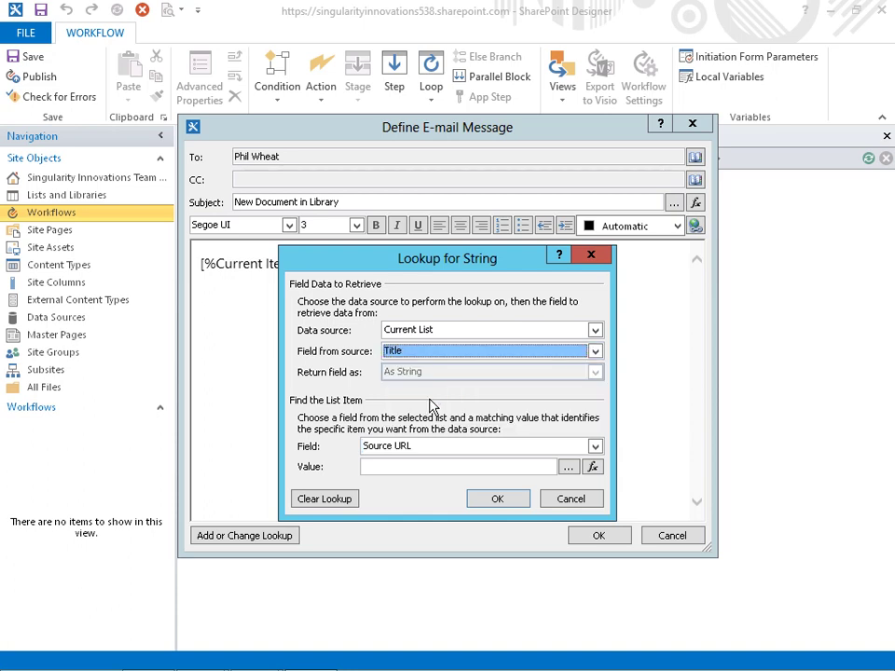
{"action": "left_click", "coordinate": [595, 447]}
{"action": "scroll", "coordinate": [609, 511], "scroll_direction": "up", "scroll_amount": 5}
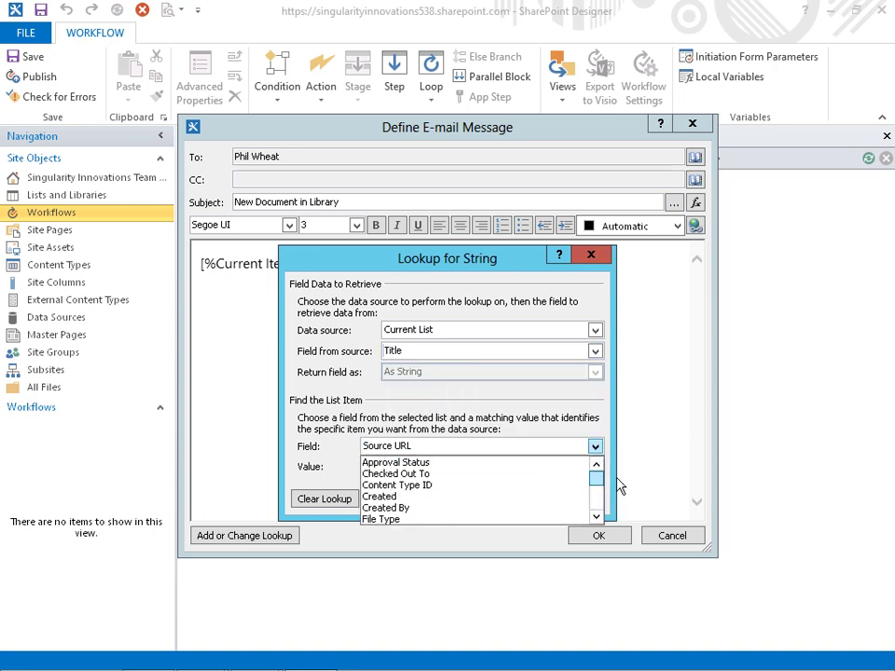
{"action": "left_click", "coordinate": [596, 447]}
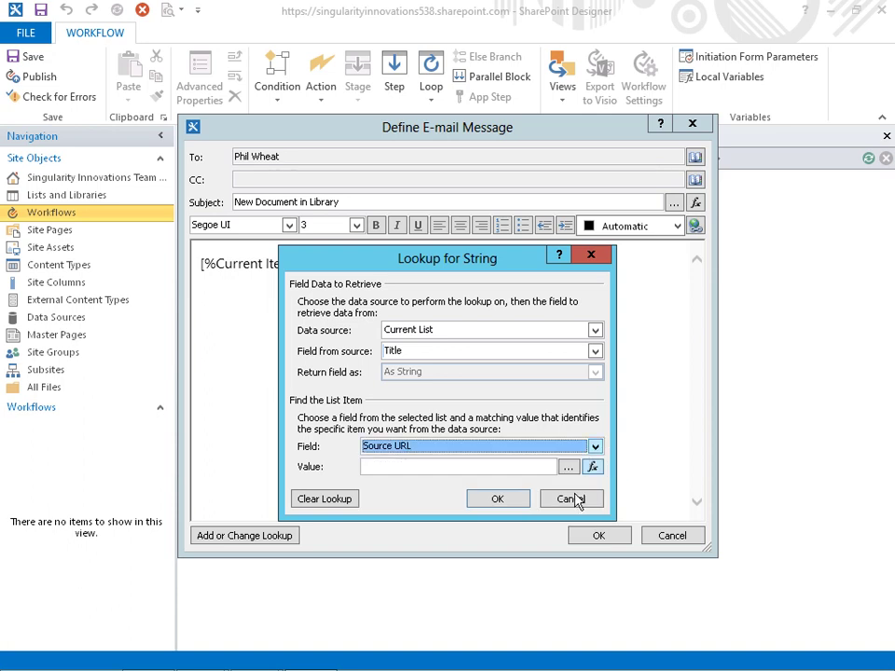
{"action": "left_click", "coordinate": [319, 500]}
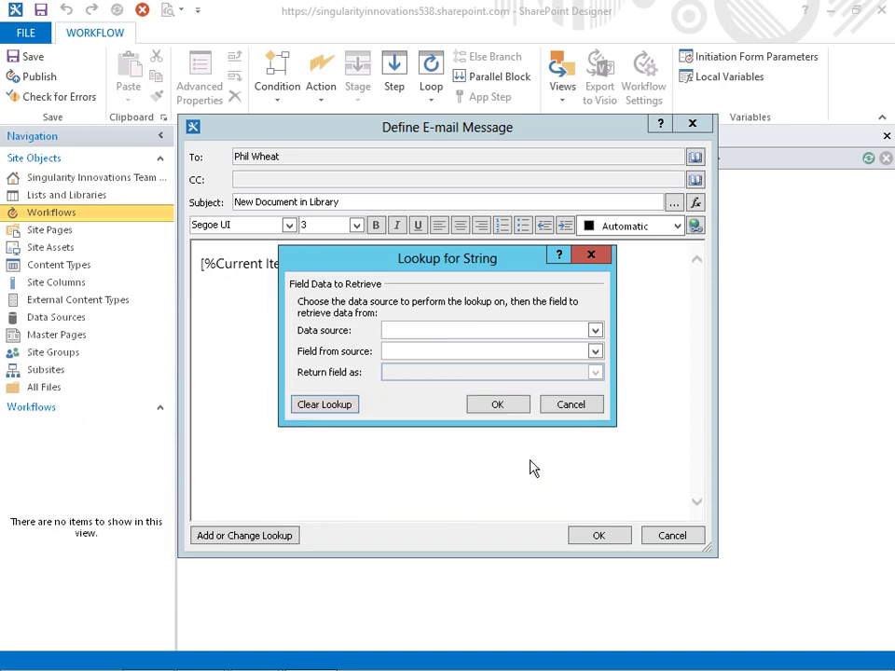
{"action": "left_click", "coordinate": [595, 331]}
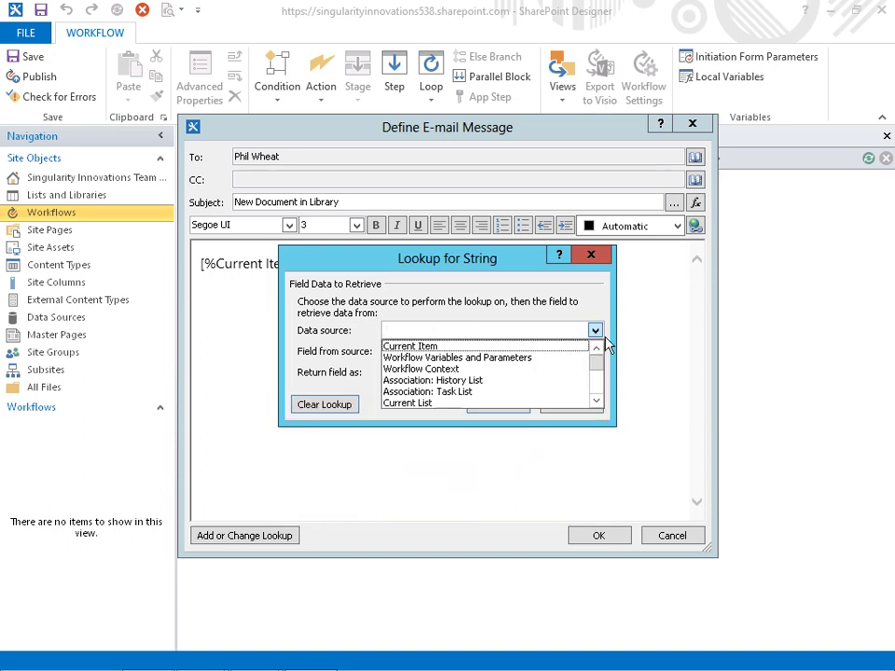
{"action": "left_click", "coordinate": [606, 345]}
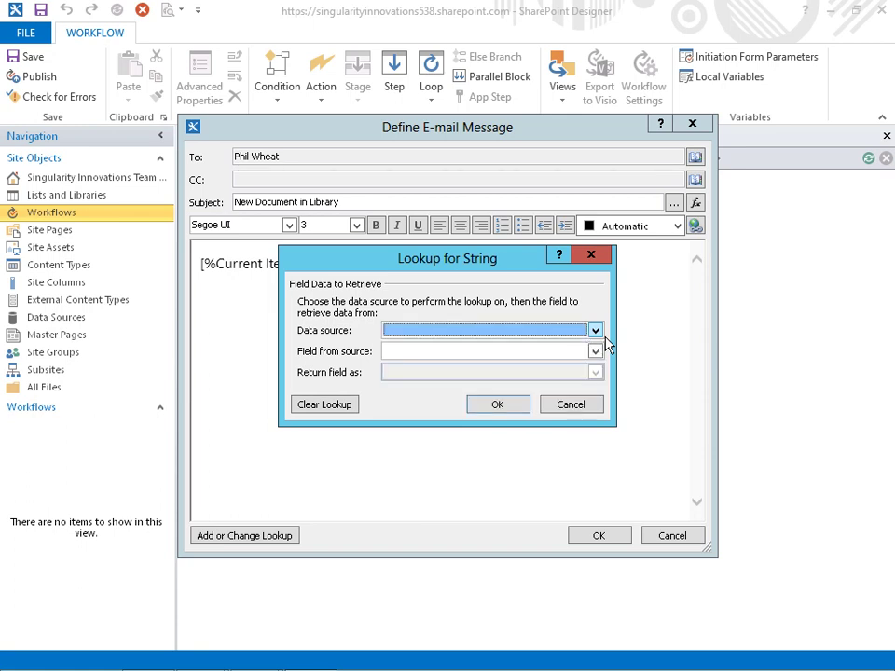
{"action": "left_click", "coordinate": [585, 410]}
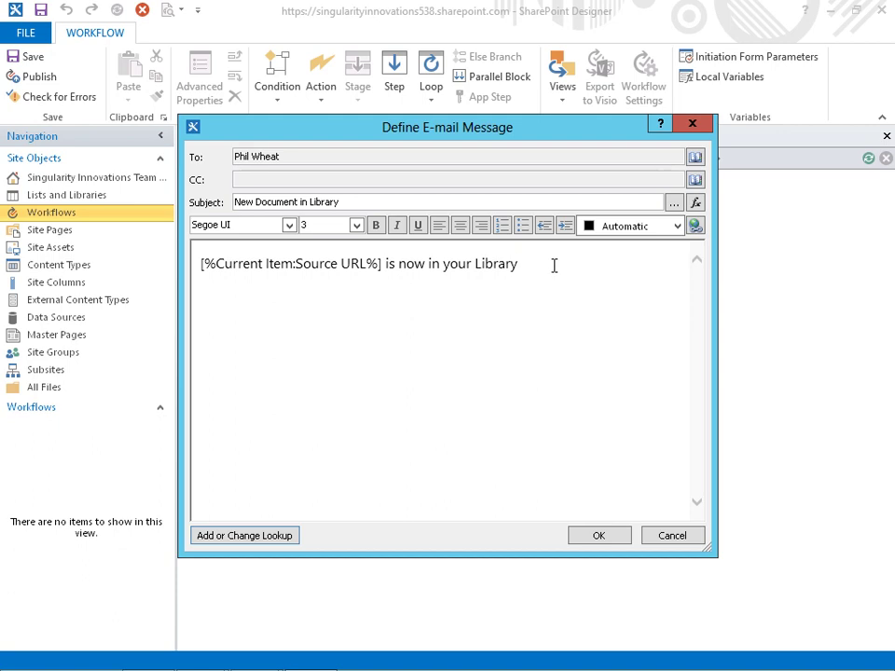
Step: Complete the message body with the word "Library" and confirm the e-mail definition
{"action": "left_click", "coordinate": [597, 538]}
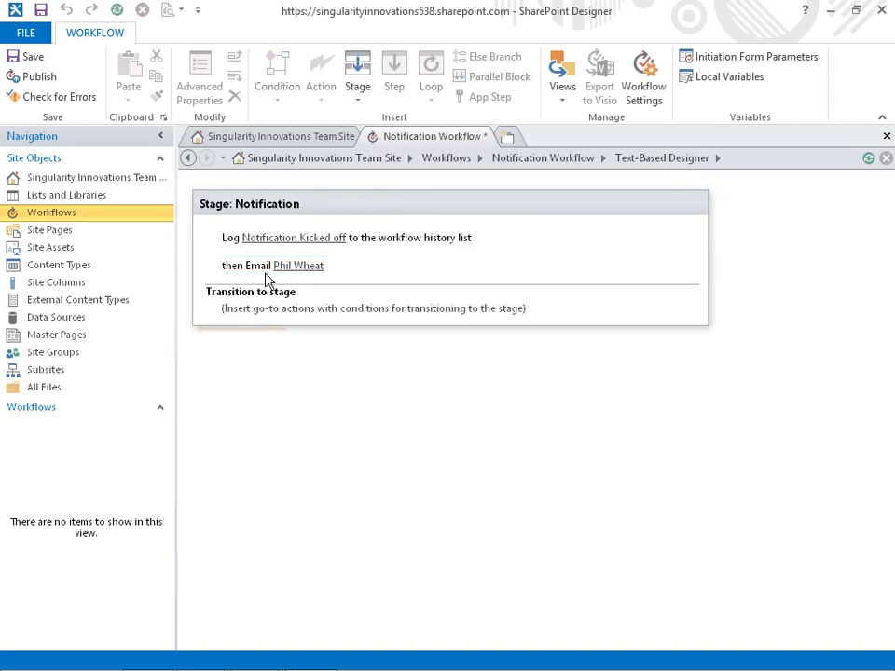
Step: Add a Pause until Date action to the Notification stage and move it below the e-mail action
{"action": "left_click", "coordinate": [323, 323]}
{"action": "left_click", "coordinate": [706, 294]}
{"action": "left_click", "coordinate": [695, 268]}
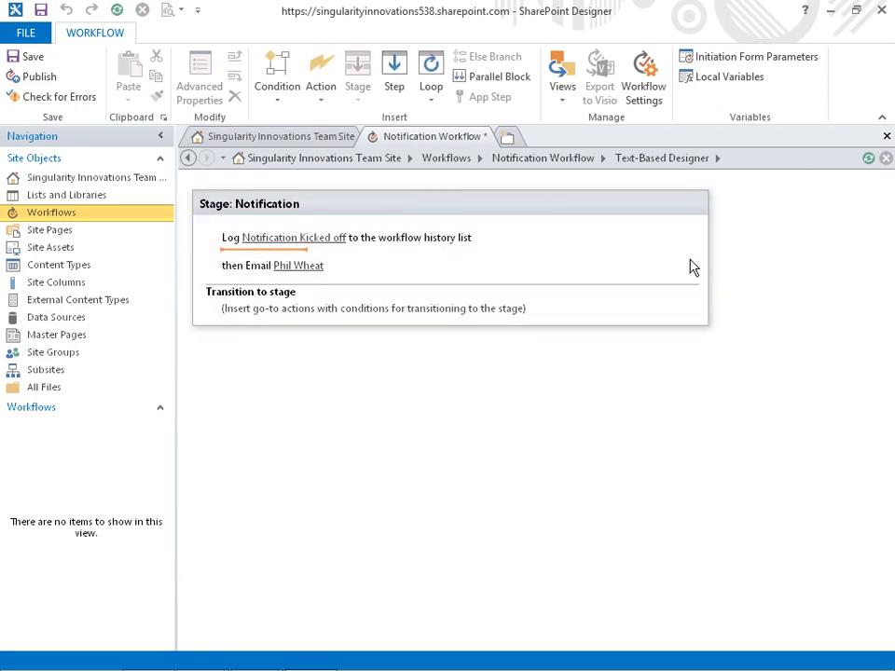
{"action": "left_click", "coordinate": [324, 105]}
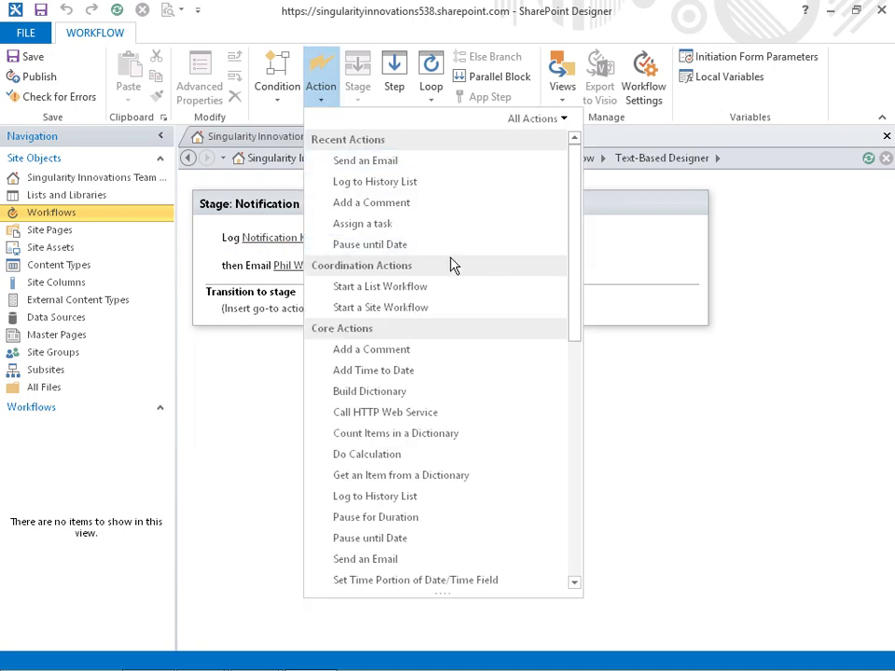
{"action": "left_click", "coordinate": [360, 245]}
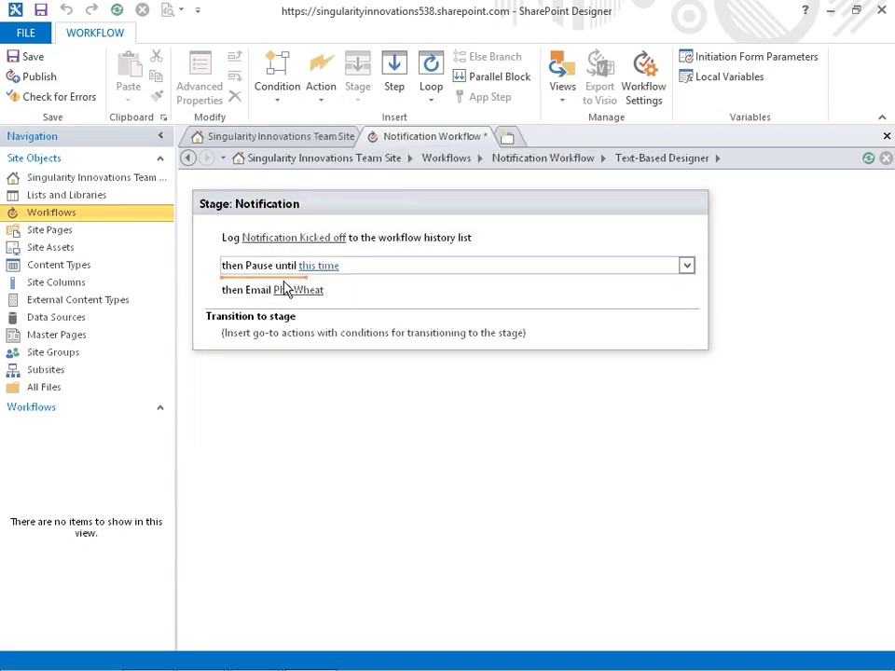
{"action": "left_click", "coordinate": [694, 271]}
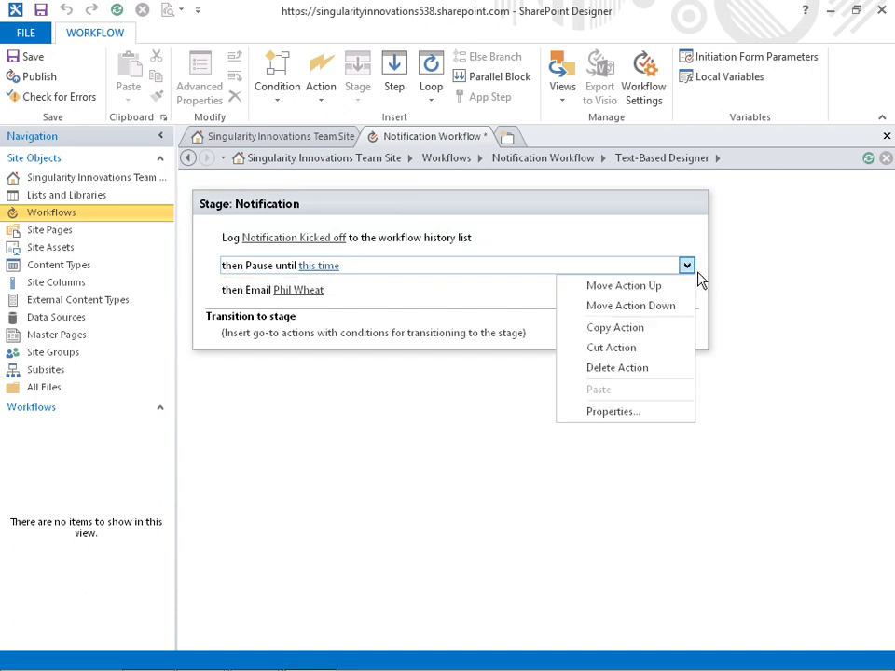
{"action": "left_click", "coordinate": [643, 306]}
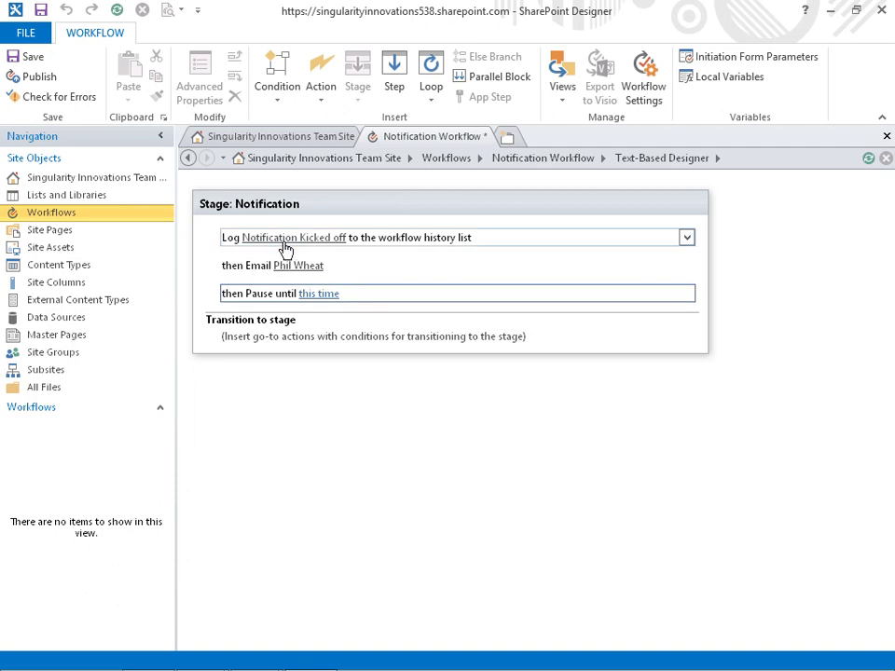
Step: Set the Pause until action's time to the current date
{"action": "left_click", "coordinate": [327, 296]}
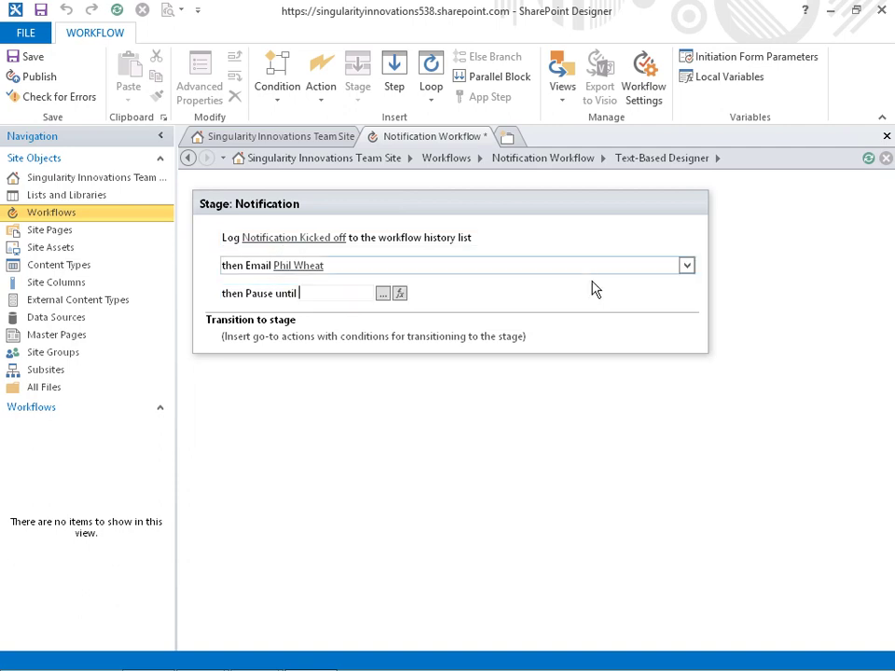
{"action": "left_click", "coordinate": [385, 297]}
{"action": "left_click", "coordinate": [419, 321]}
{"action": "left_click", "coordinate": [504, 338]}
{"action": "left_click", "coordinate": [505, 338]}
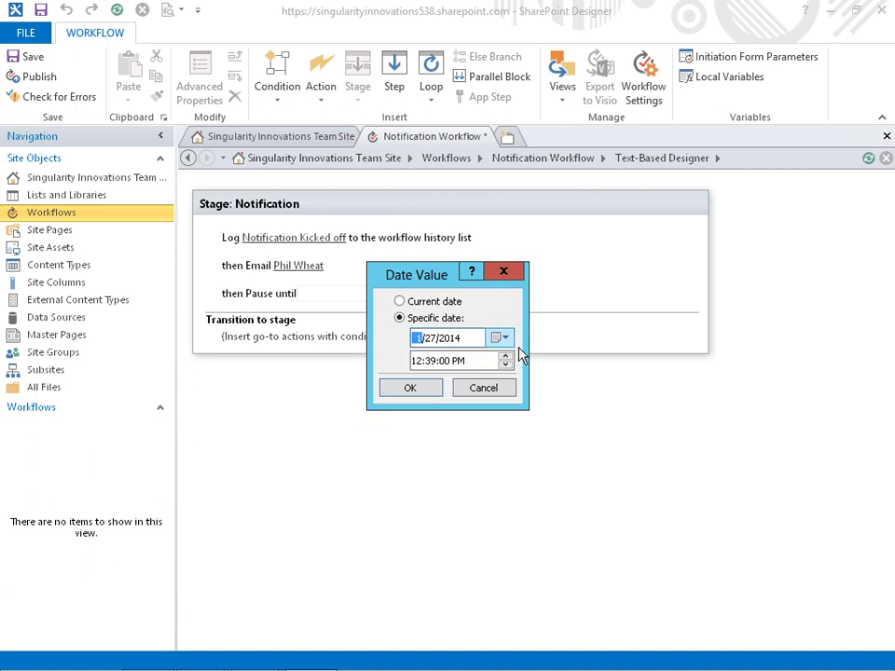
{"action": "left_click", "coordinate": [410, 301]}
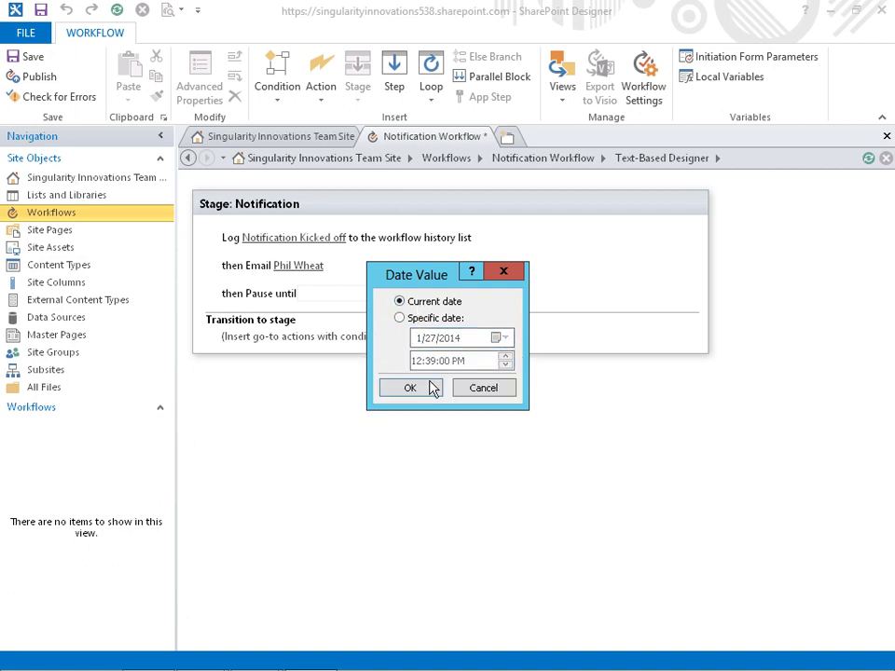
{"action": "left_click", "coordinate": [417, 399]}
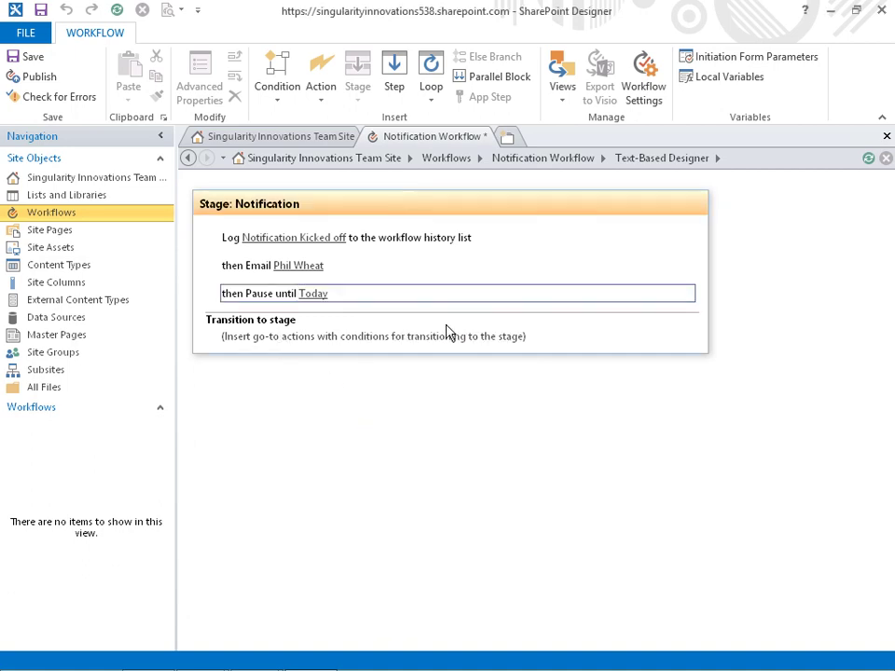
Step: Add a Created by a specific person condition to the Notification stage's transition section and select the individual user as that person
{"action": "left_click", "coordinate": [376, 352]}
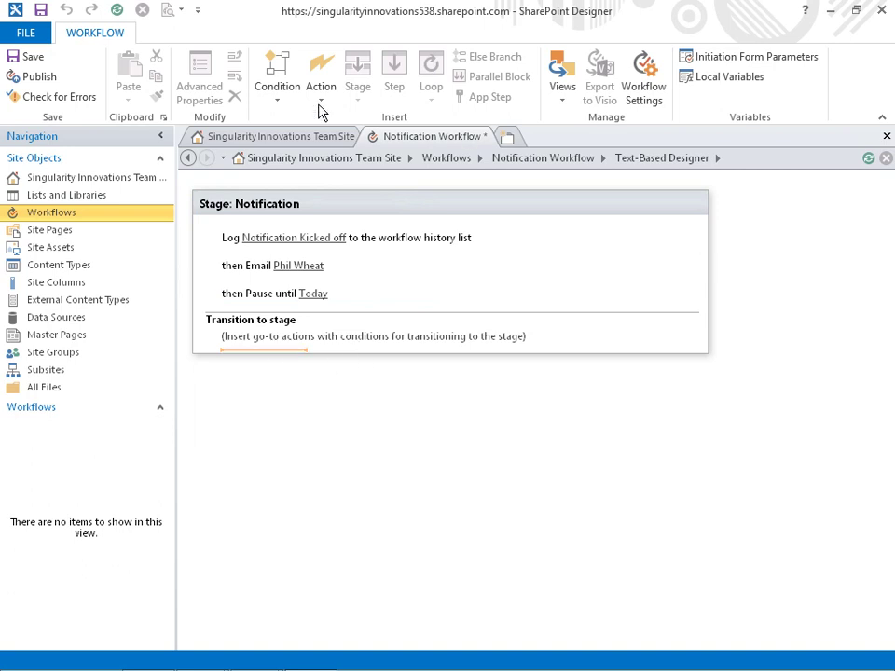
{"action": "left_click", "coordinate": [289, 107]}
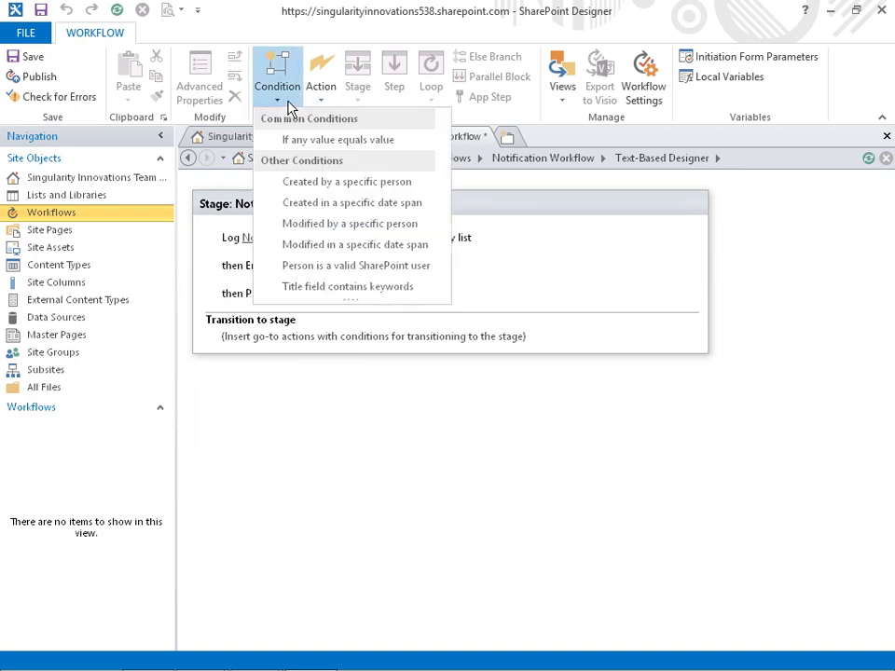
{"action": "left_click", "coordinate": [315, 186]}
{"action": "left_click", "coordinate": [355, 348]}
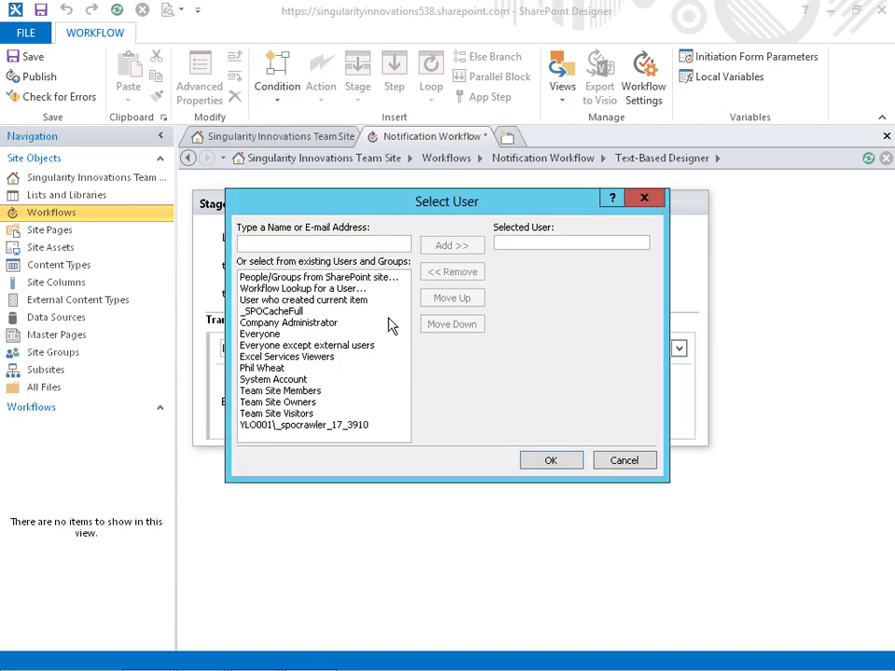
{"action": "double_click", "coordinate": [280, 368]}
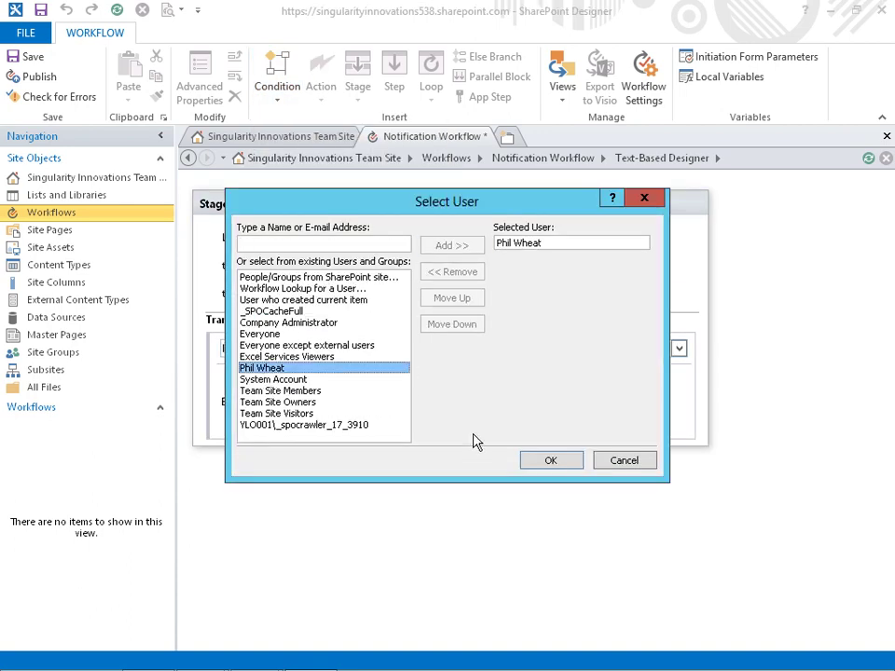
{"action": "left_click", "coordinate": [555, 462]}
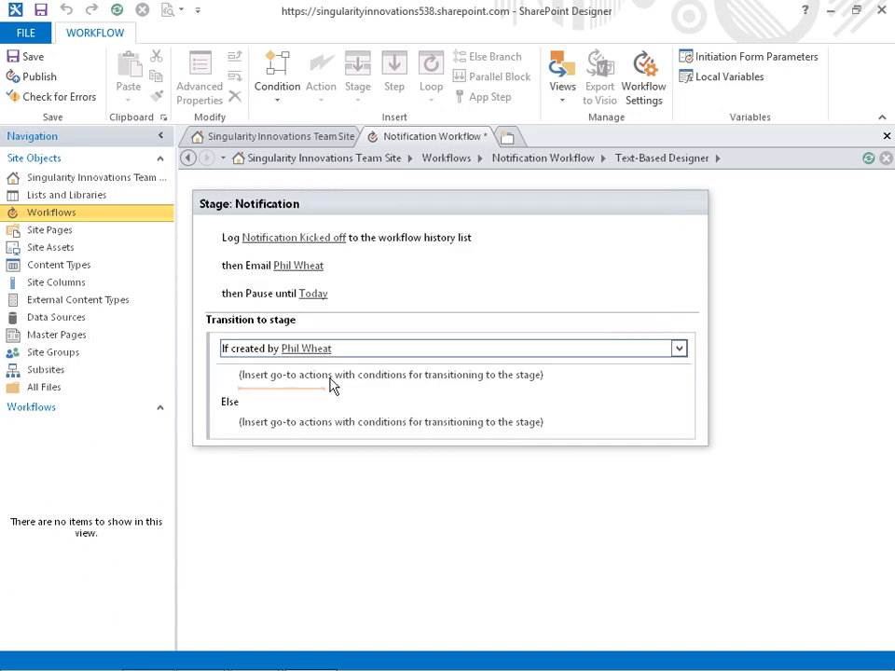
Step: Insert a Go to a stage action in both the If and Else branches, and send the If branch to End of Workflow
{"action": "left_click", "coordinate": [286, 392]}
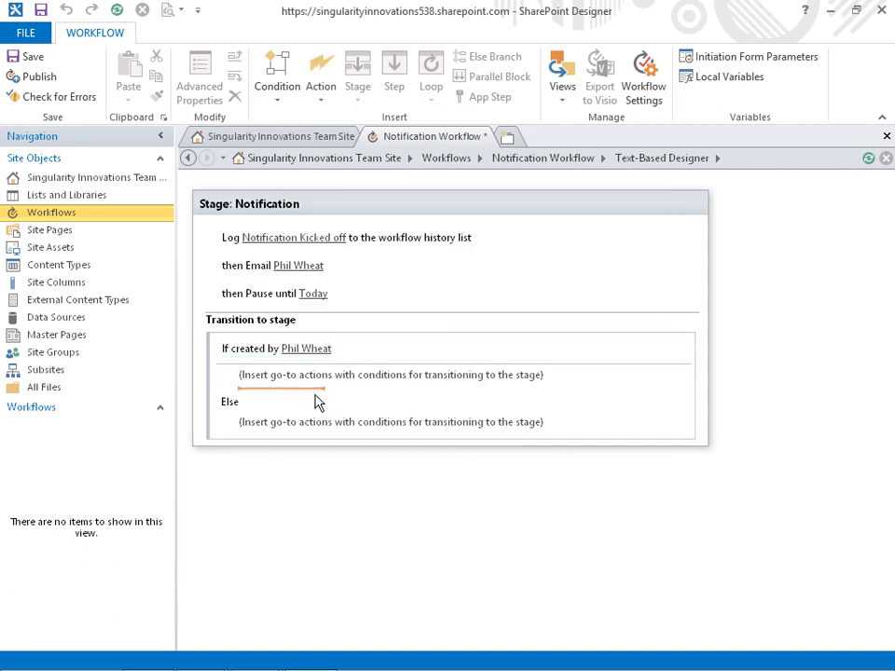
{"action": "left_click", "coordinate": [321, 94]}
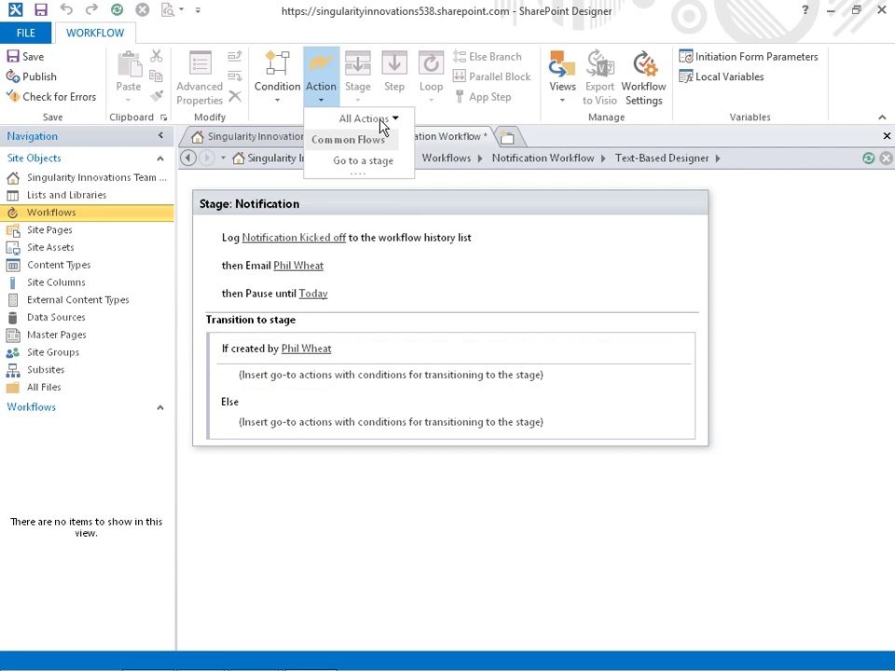
{"action": "left_click", "coordinate": [373, 164]}
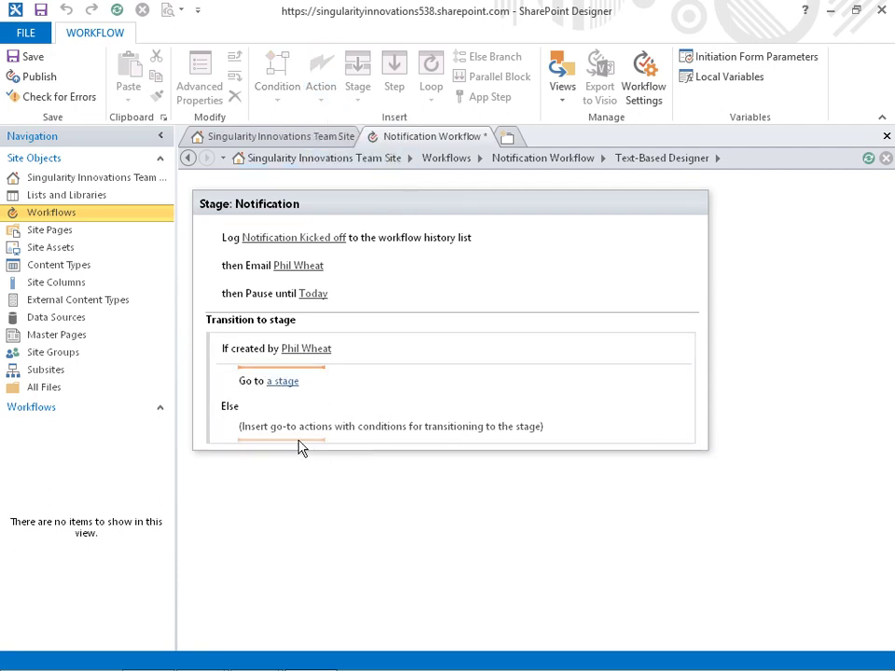
{"action": "left_click", "coordinate": [331, 99]}
{"action": "left_click", "coordinate": [362, 165]}
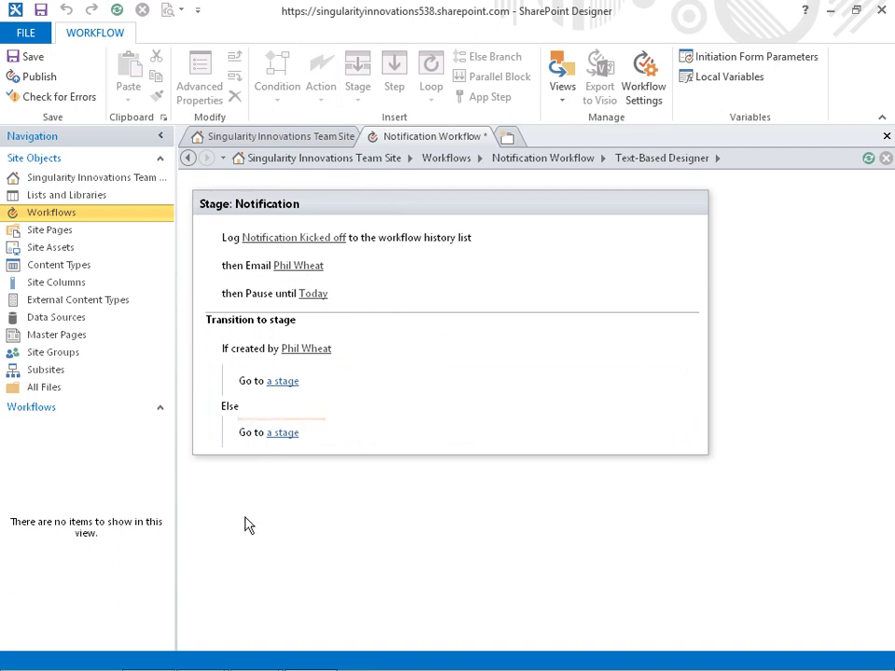
{"action": "left_click", "coordinate": [282, 382]}
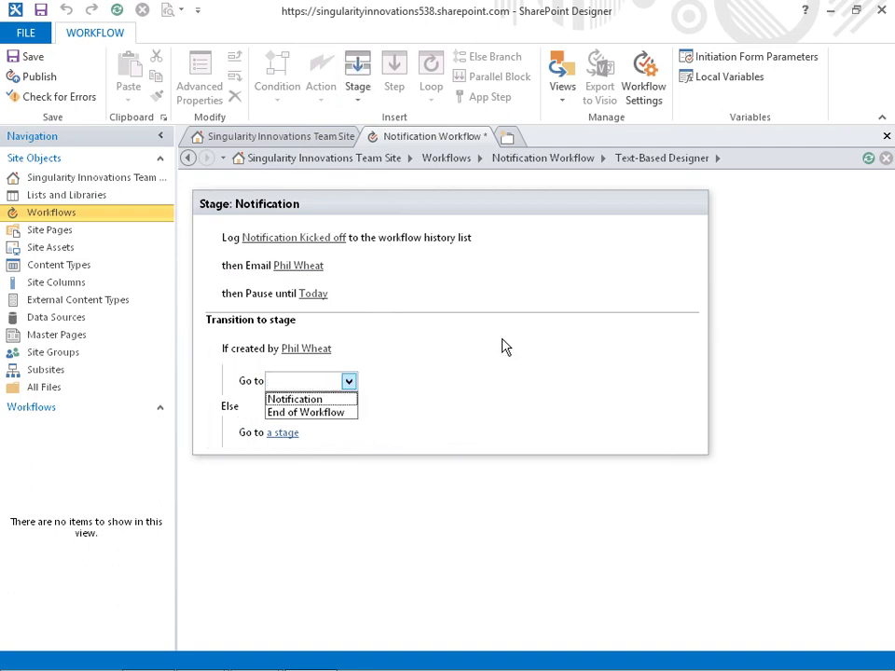
{"action": "left_click", "coordinate": [323, 415]}
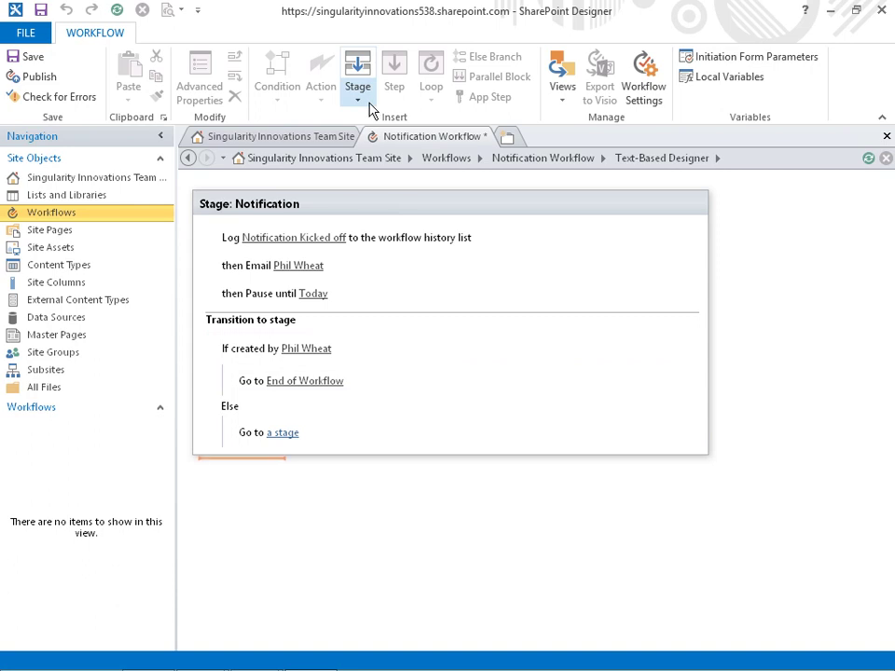
Step: Add a second stage below the Notification stage and set the Else branch to go to it
{"action": "left_click", "coordinate": [358, 67]}
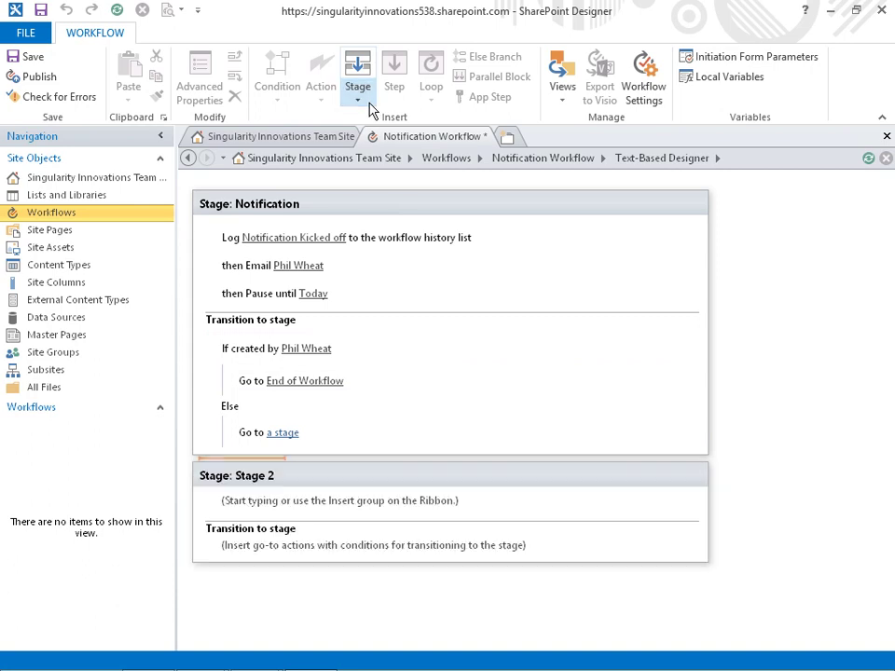
{"action": "left_click", "coordinate": [294, 439]}
{"action": "left_click", "coordinate": [308, 464]}
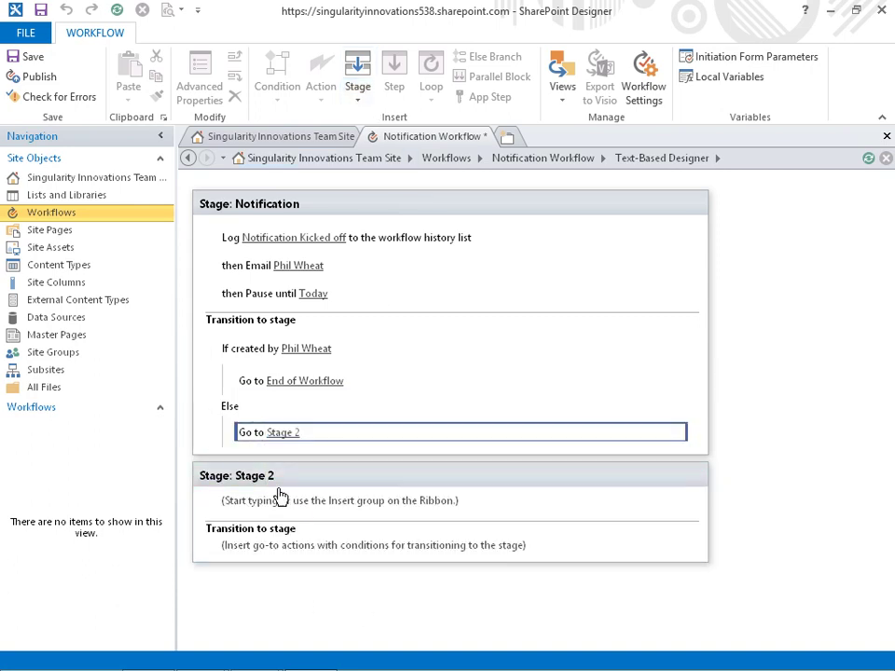
Step: Rename the second stage as Notify Owner
{"action": "left_click", "coordinate": [277, 477]}
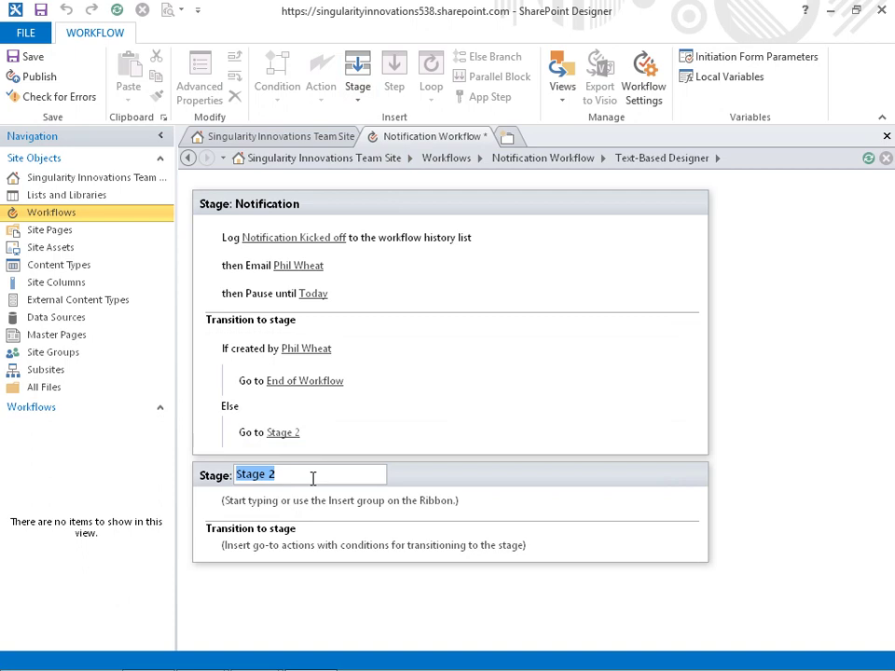
{"action": "type", "text": "Notify Owner"}
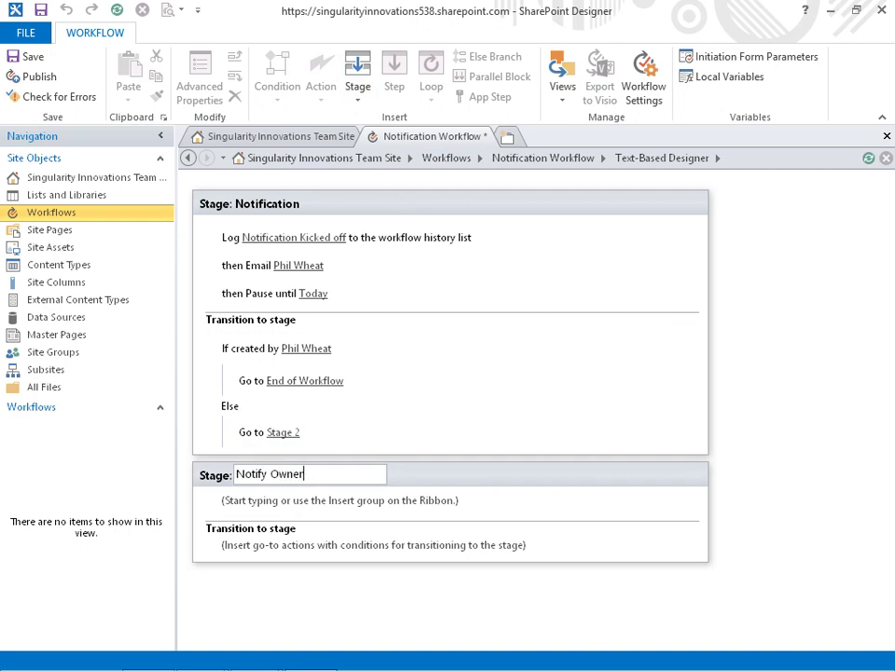
{"action": "left_click", "coordinate": [363, 510]}
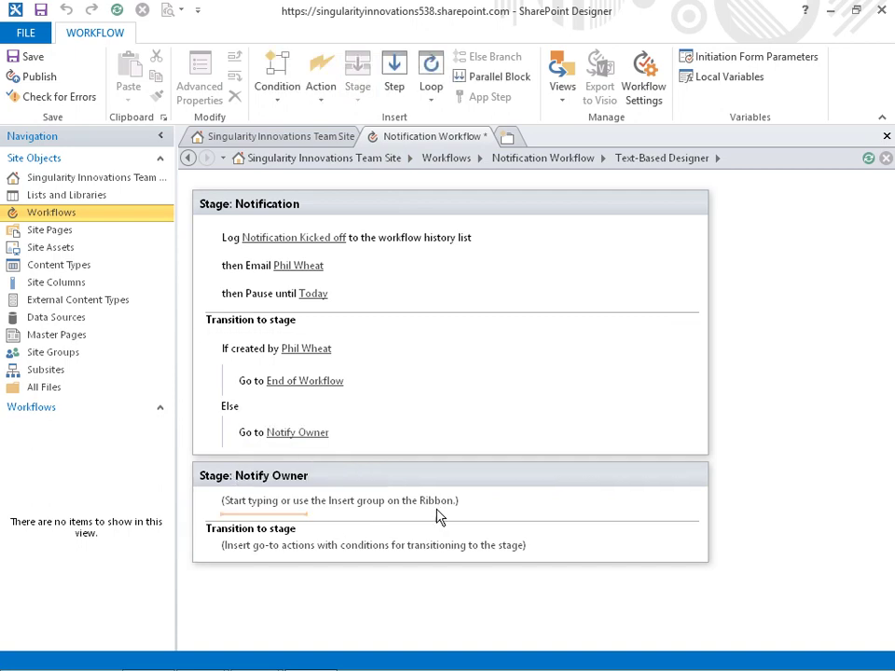
Step: Add a Send an Email action to the Notify Owner stage and address it to the user who created the current item
{"action": "left_click", "coordinate": [336, 105]}
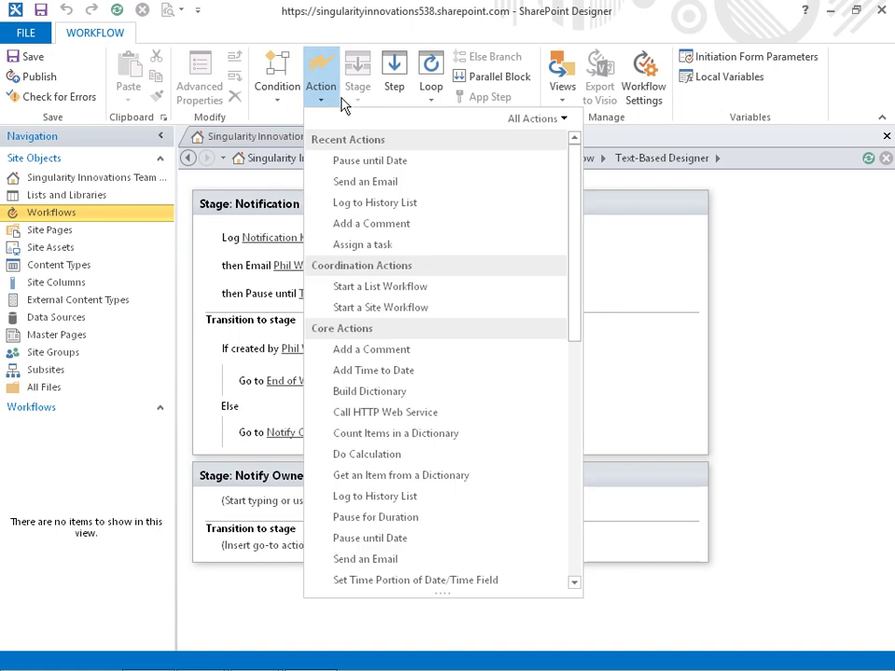
{"action": "left_click", "coordinate": [365, 183]}
{"action": "left_click", "coordinate": [271, 508]}
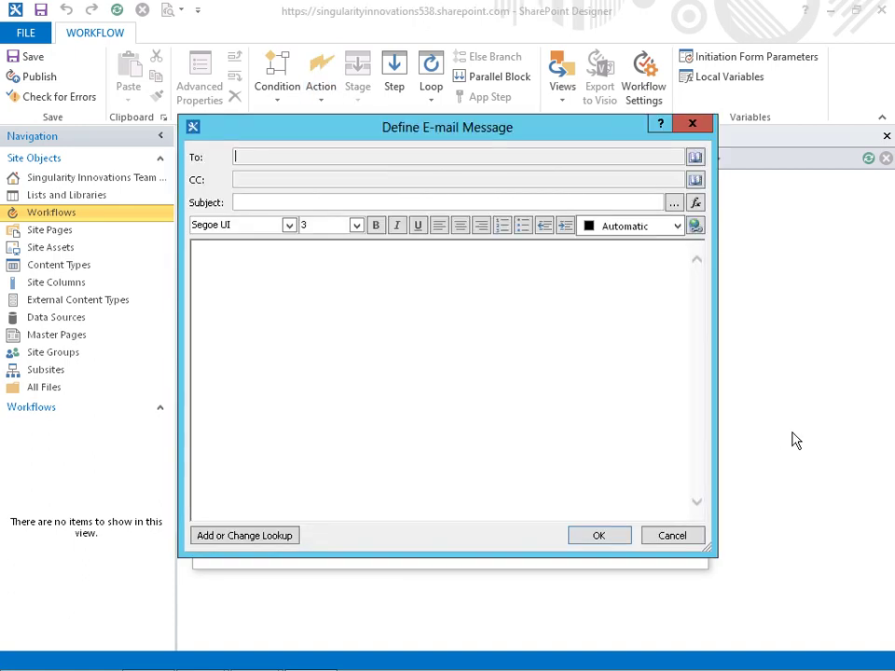
{"action": "left_click", "coordinate": [695, 157]}
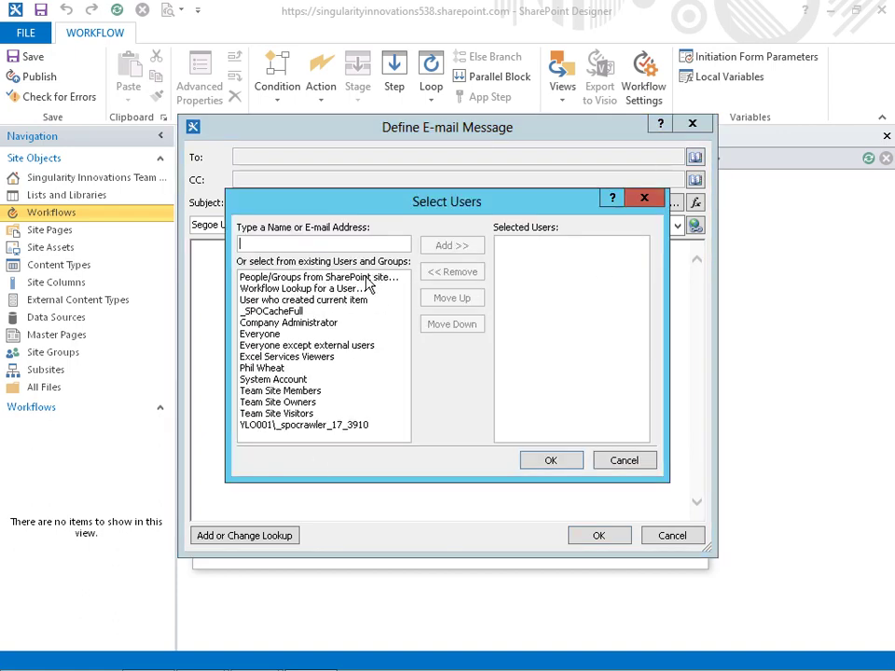
{"action": "double_click", "coordinate": [336, 300]}
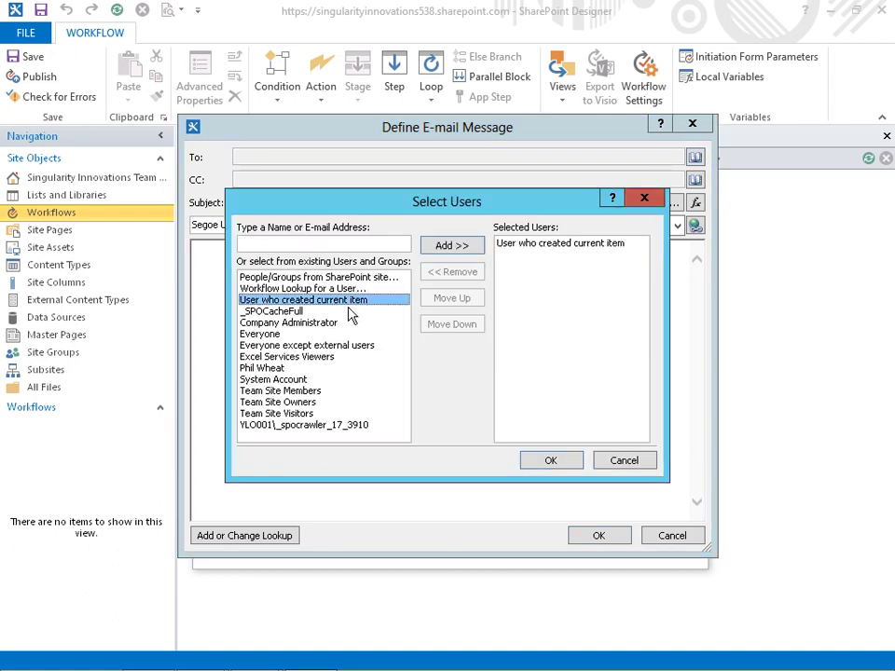
{"action": "left_click", "coordinate": [571, 464]}
Step: Set the e-mail subject to "Your item has been approved"
{"action": "left_click", "coordinate": [328, 204]}
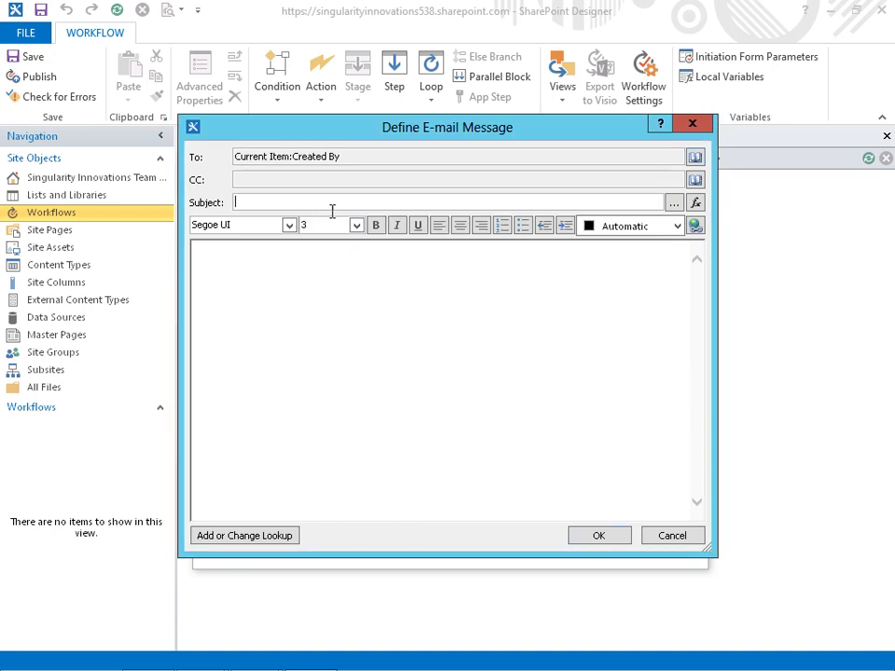
{"action": "type", "text": "Your item has bee"}
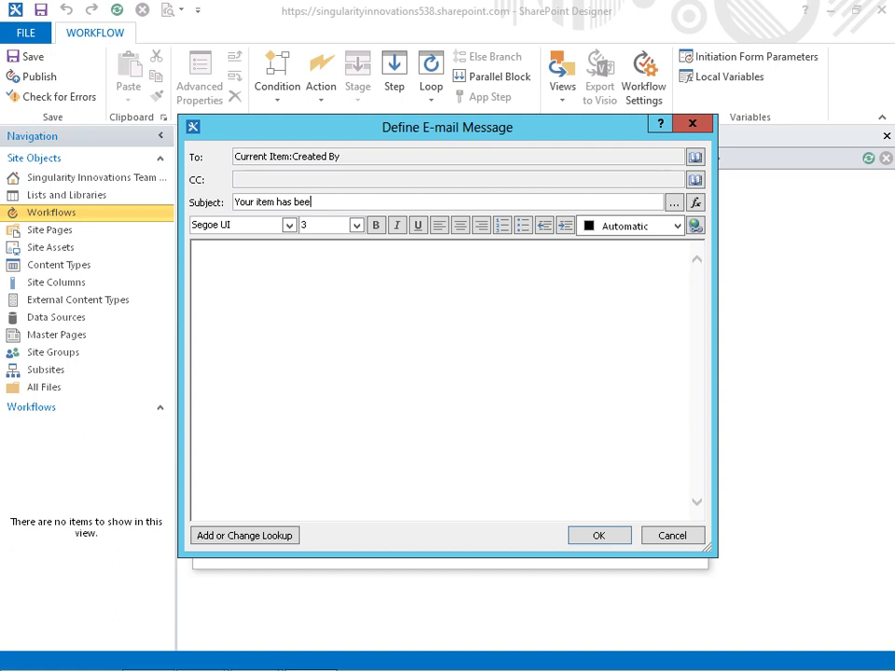
{"action": "type", "text": "n approved"}
Step: Fill the message body with a lookup of the Current Item's Title followed by "has been approved." and confirm the e-mail definition
{"action": "left_click", "coordinate": [272, 310]}
{"action": "left_click", "coordinate": [235, 535]}
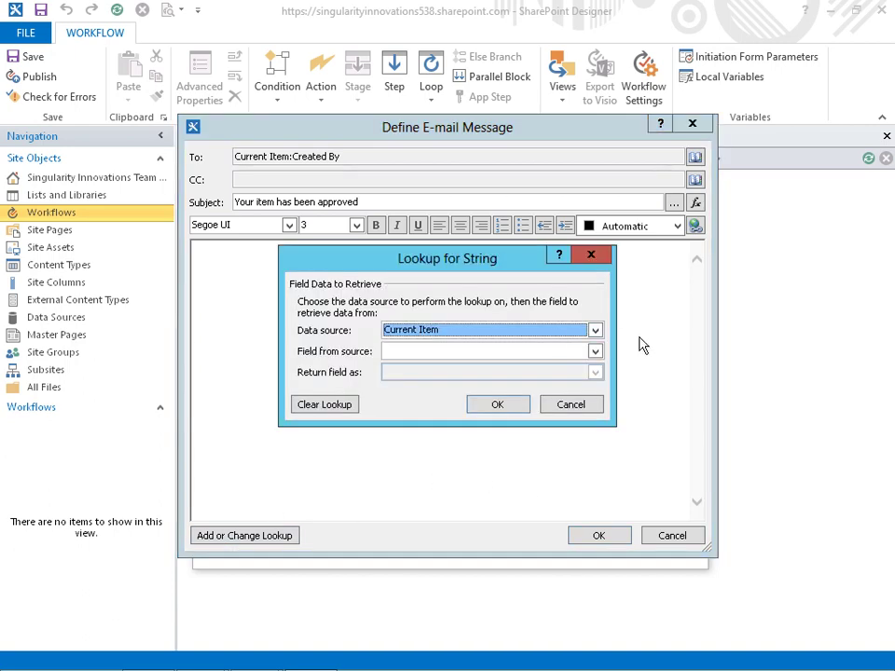
{"action": "left_click", "coordinate": [595, 351]}
{"action": "scroll", "coordinate": [611, 411], "scroll_direction": "down", "scroll_amount": 8}
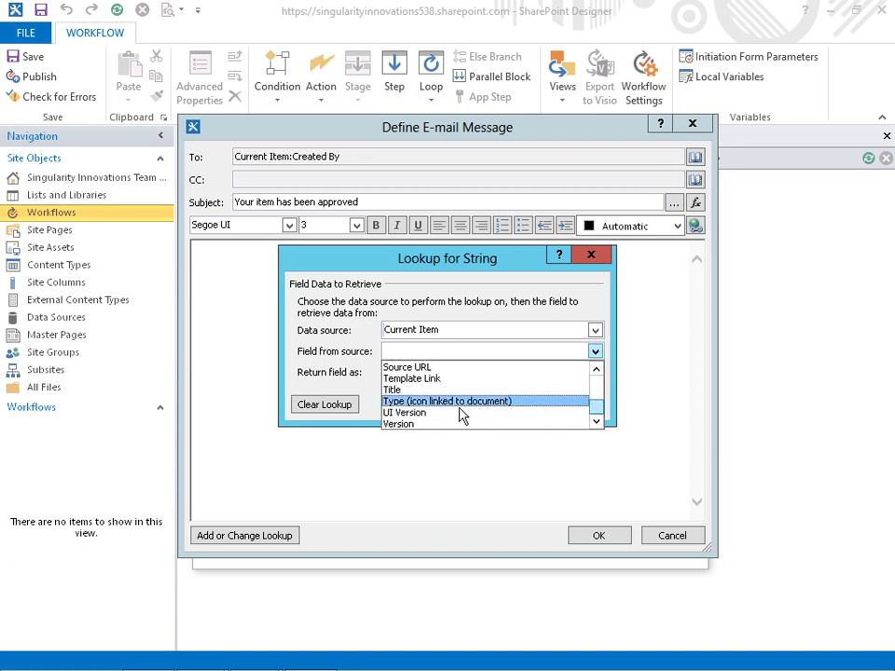
{"action": "left_click", "coordinate": [455, 390]}
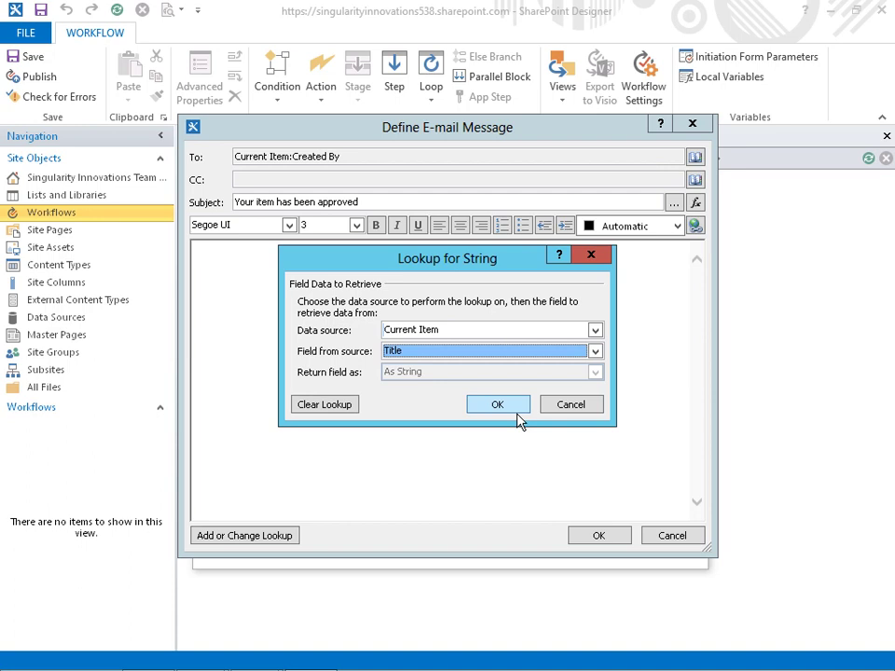
{"action": "left_click", "coordinate": [498, 404]}
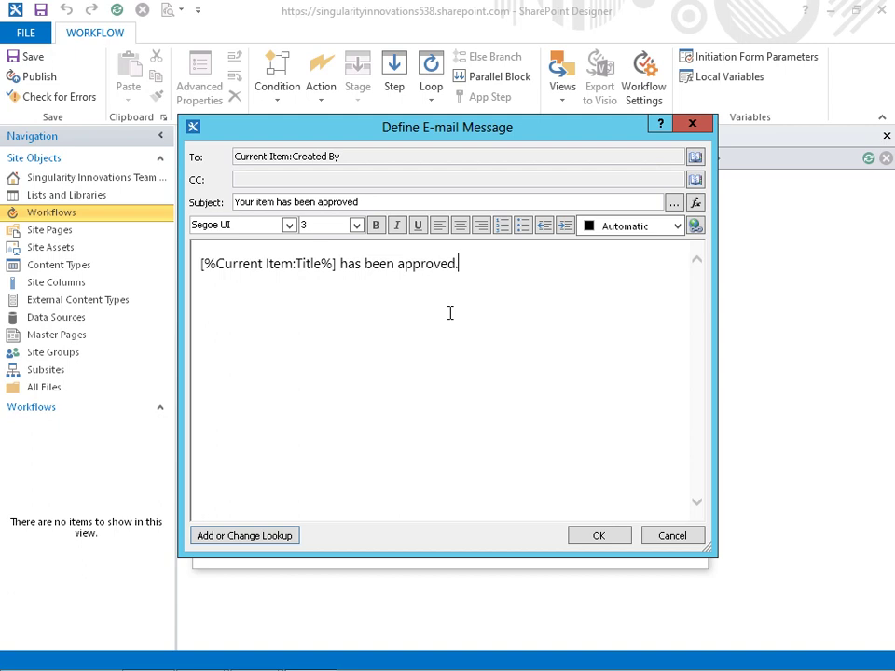
{"action": "left_click", "coordinate": [599, 537]}
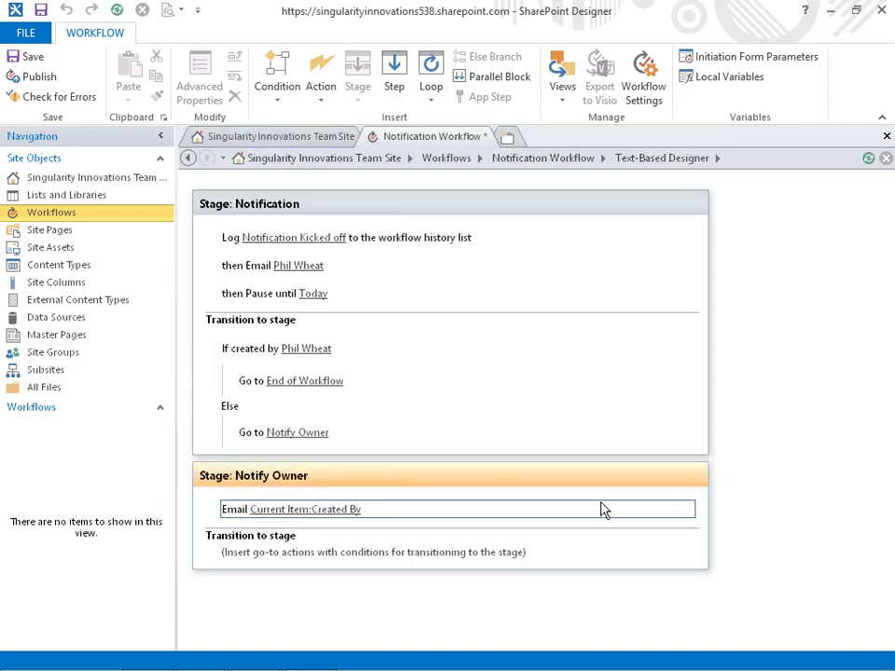
Step: Add a Go to a stage action to the Notify Owner stage's transition section and set it to End of Workflow
{"action": "left_click", "coordinate": [335, 110]}
{"action": "left_click", "coordinate": [353, 161]}
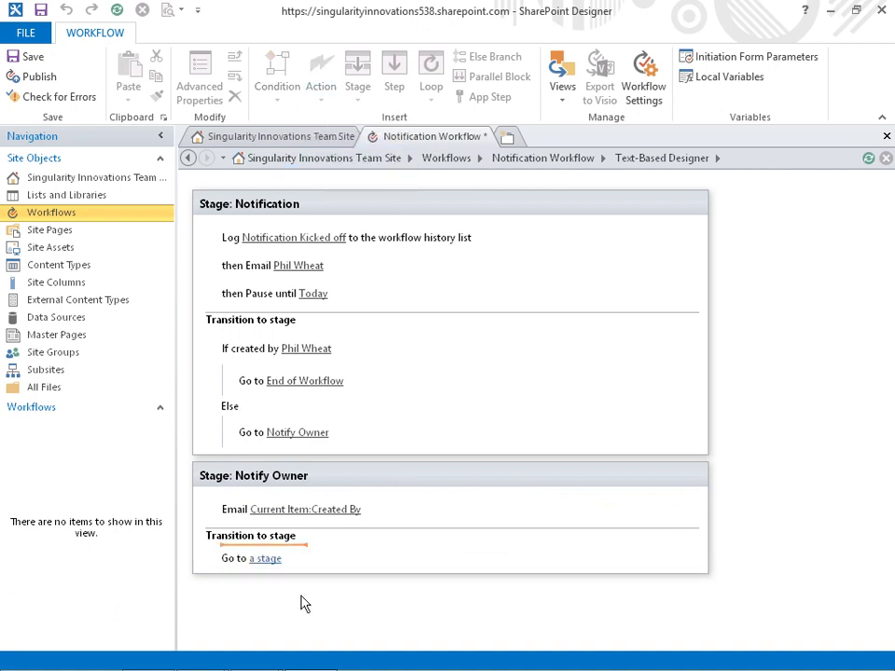
{"action": "left_click", "coordinate": [276, 559]}
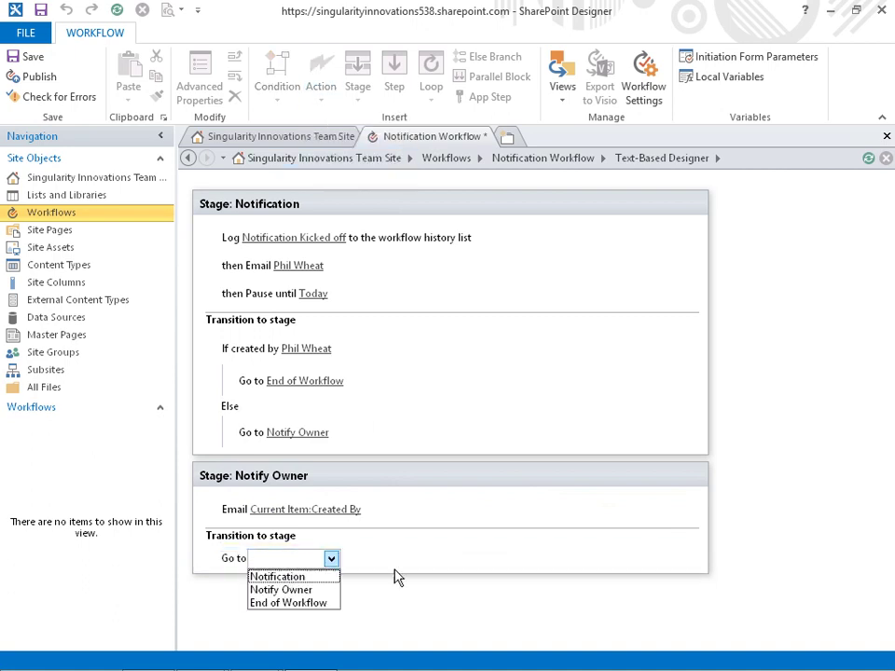
{"action": "left_click", "coordinate": [304, 604]}
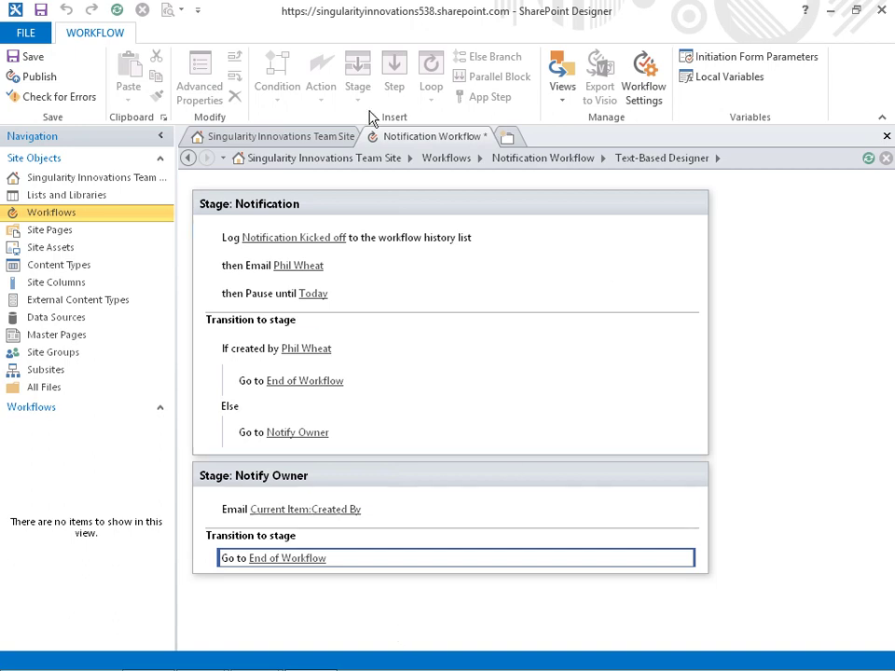
Step: Check the workflow for errors and dismiss the result
{"action": "left_click", "coordinate": [82, 114]}
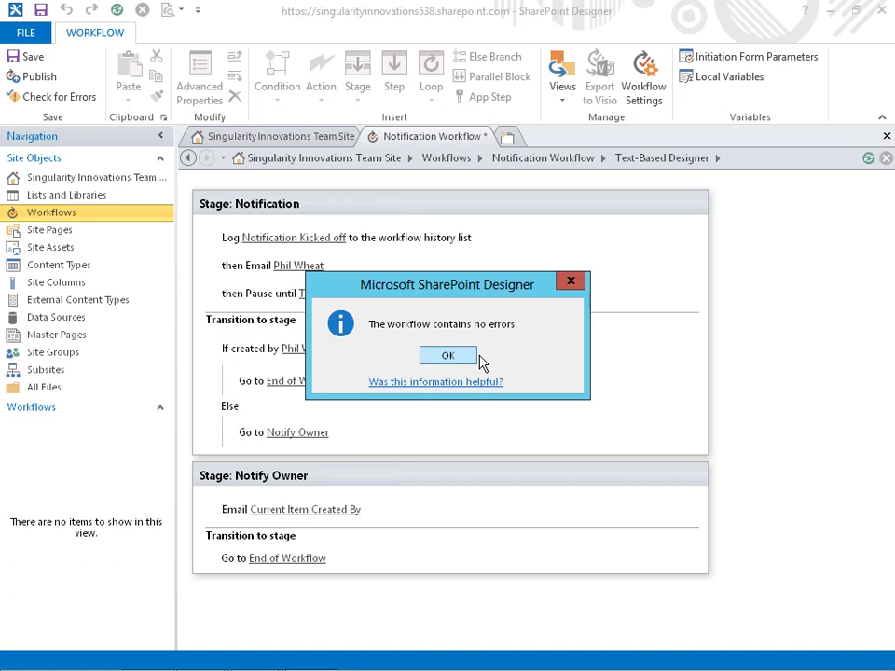
{"action": "left_click", "coordinate": [462, 357]}
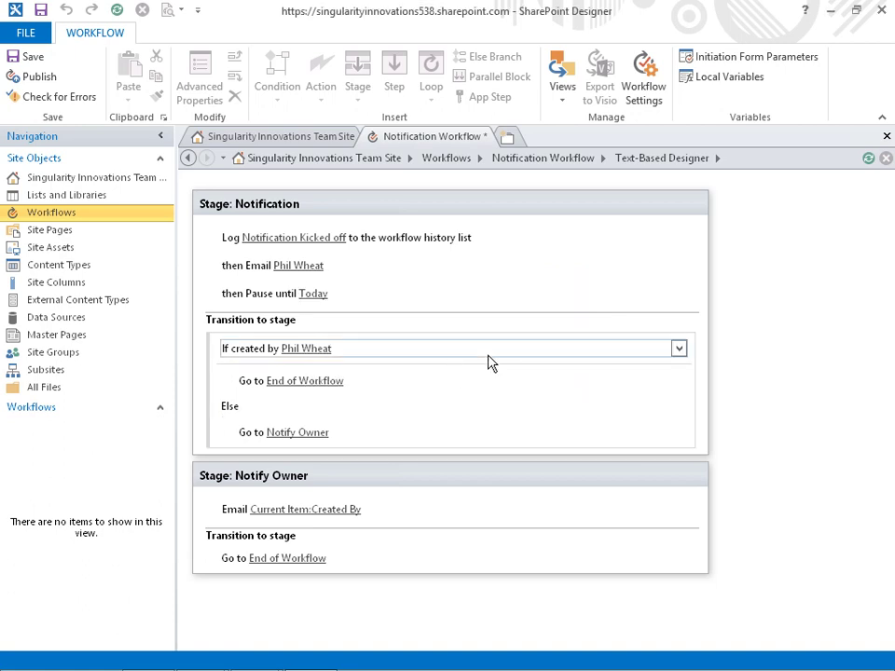
Step: Delete the Go to End of Workflow action from the Notify Owner stage's transition section
{"action": "left_click", "coordinate": [289, 558]}
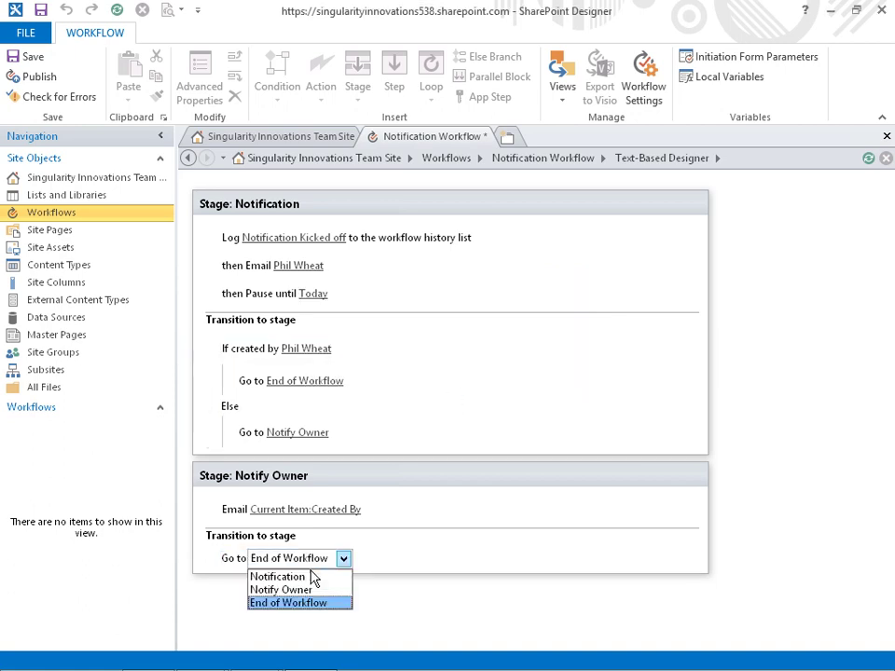
{"action": "left_click", "coordinate": [441, 623]}
{"action": "right_click", "coordinate": [694, 570]}
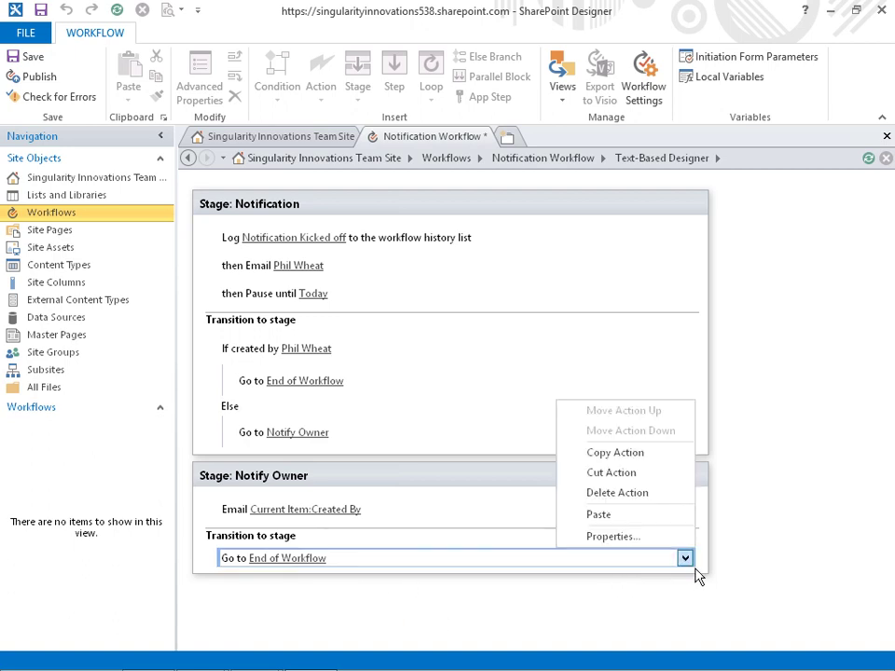
{"action": "left_click", "coordinate": [649, 499]}
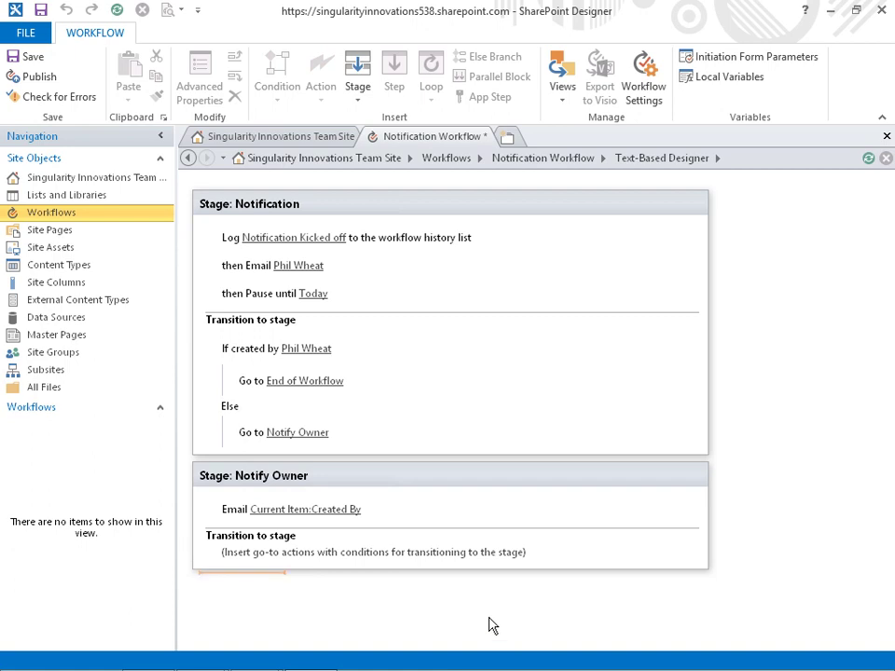
Step: Check the workflow for errors and add a Go to a stage action set to End of Workflow in the Notify Owner stage's transition section
{"action": "left_click", "coordinate": [28, 103]}
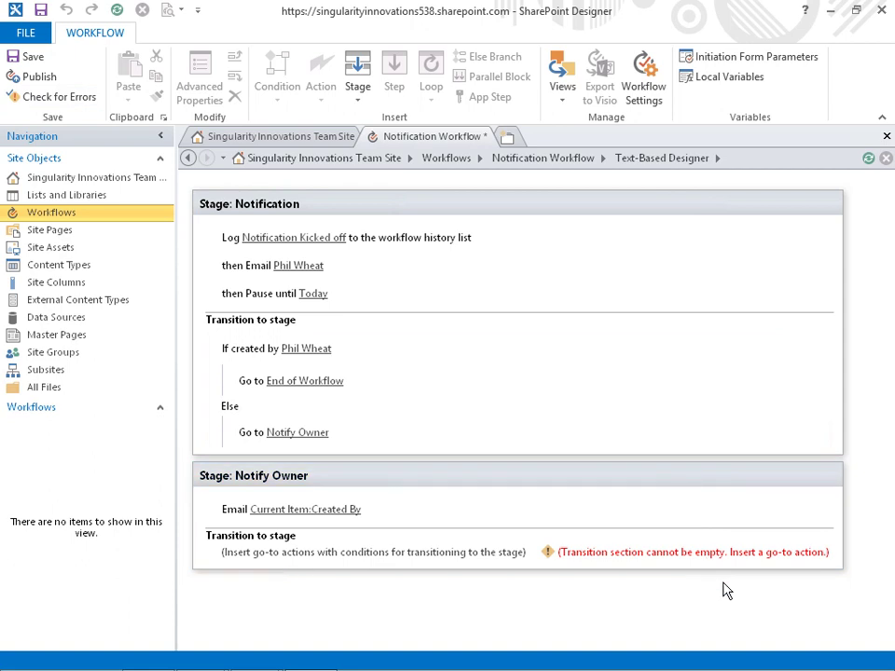
{"action": "left_click", "coordinate": [442, 565]}
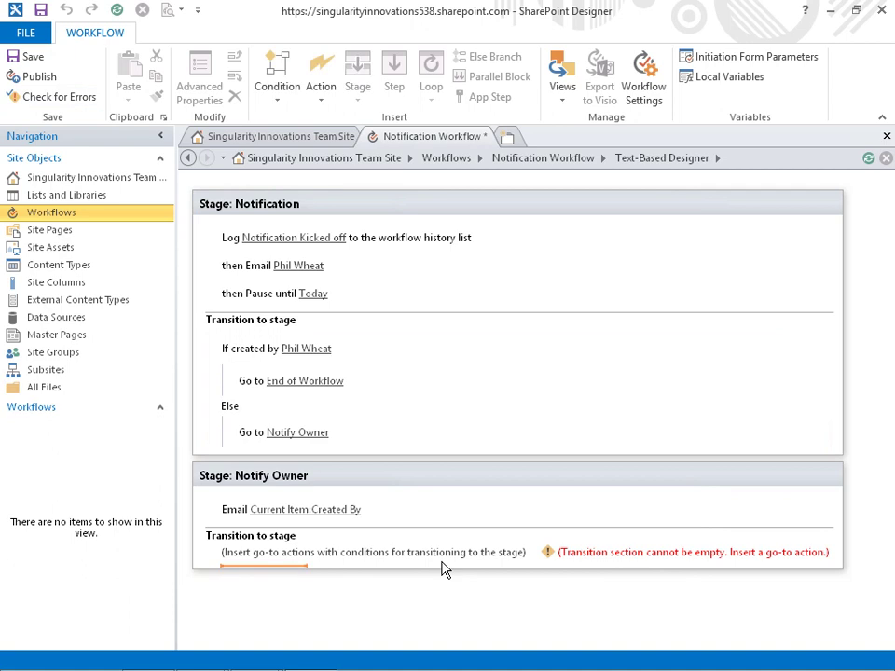
{"action": "left_click", "coordinate": [324, 93]}
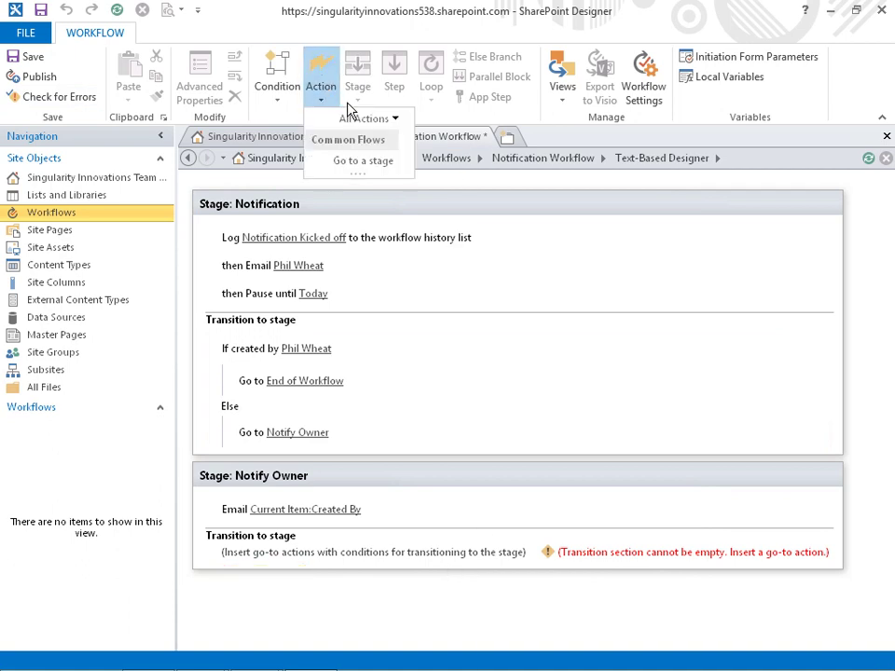
{"action": "left_click", "coordinate": [364, 161]}
{"action": "left_click", "coordinate": [270, 560]}
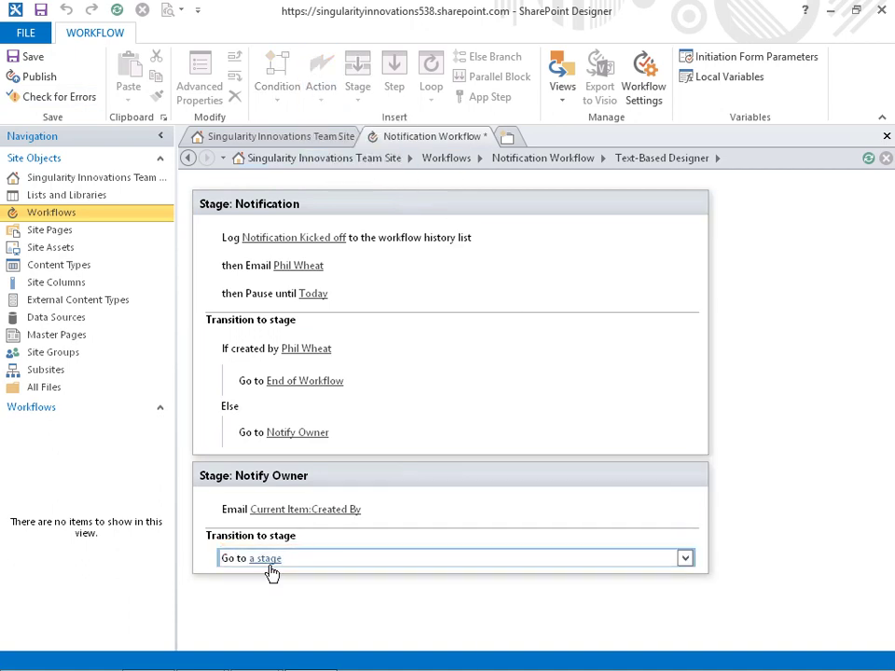
{"action": "left_click", "coordinate": [331, 558]}
{"action": "left_click", "coordinate": [317, 604]}
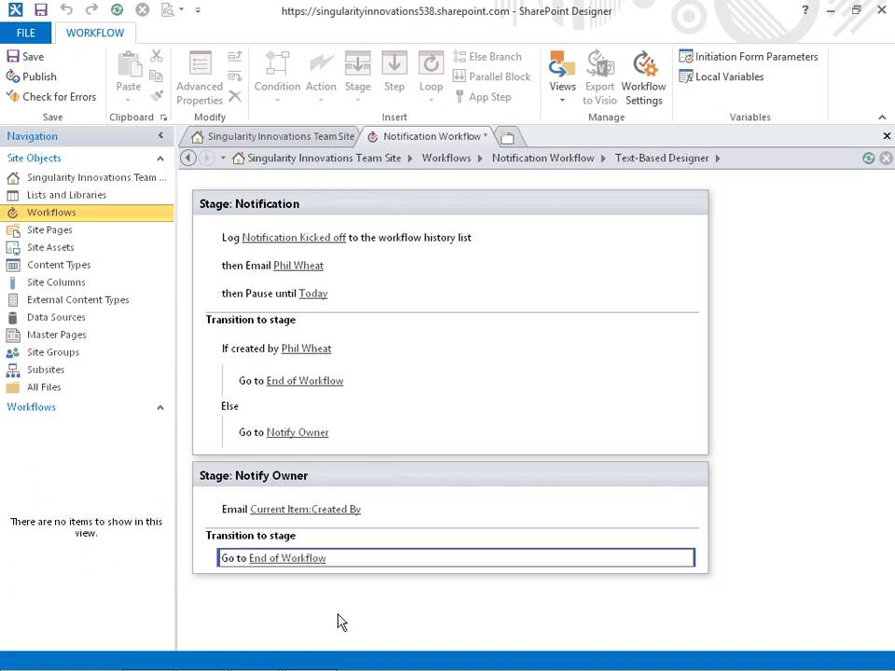
Step: Check the Notification Workflow for errors again, dismiss the result and save the workflow
{"action": "left_click", "coordinate": [52, 96]}
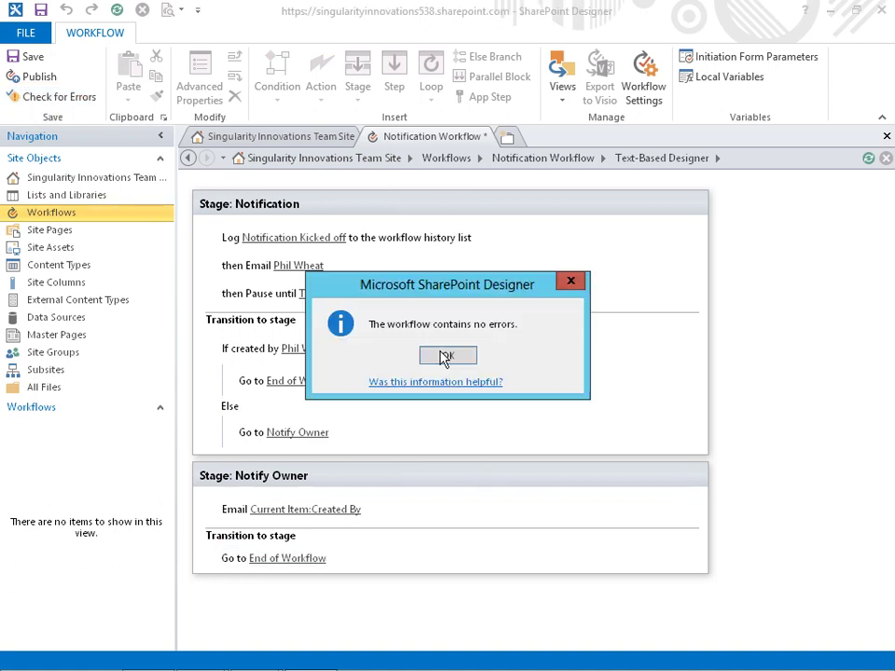
{"action": "left_click", "coordinate": [456, 357]}
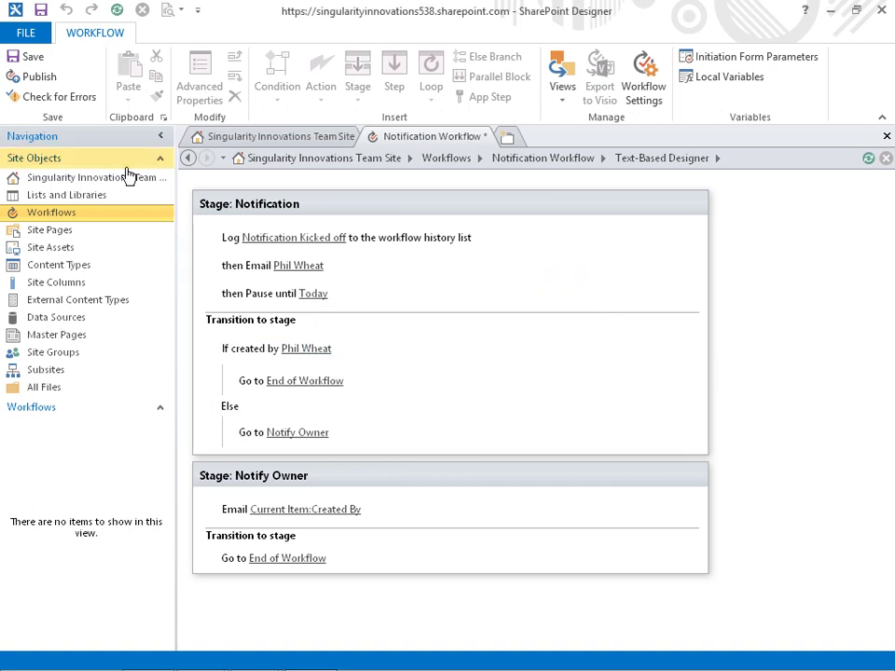
{"action": "left_click", "coordinate": [28, 57]}
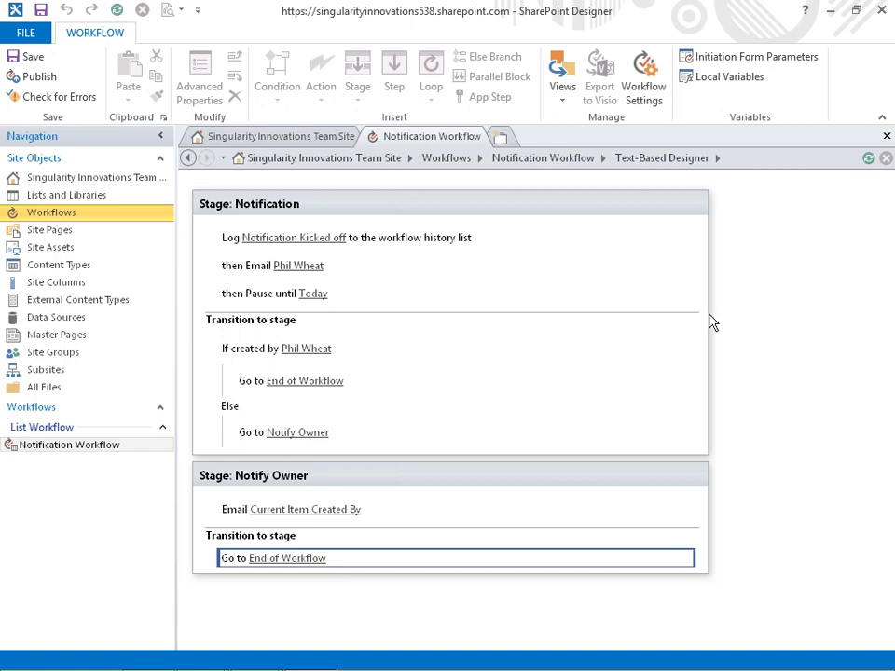
Step: Show the site's workflow list and open the settings page of the Notification Workflow
{"action": "left_click", "coordinate": [80, 450]}
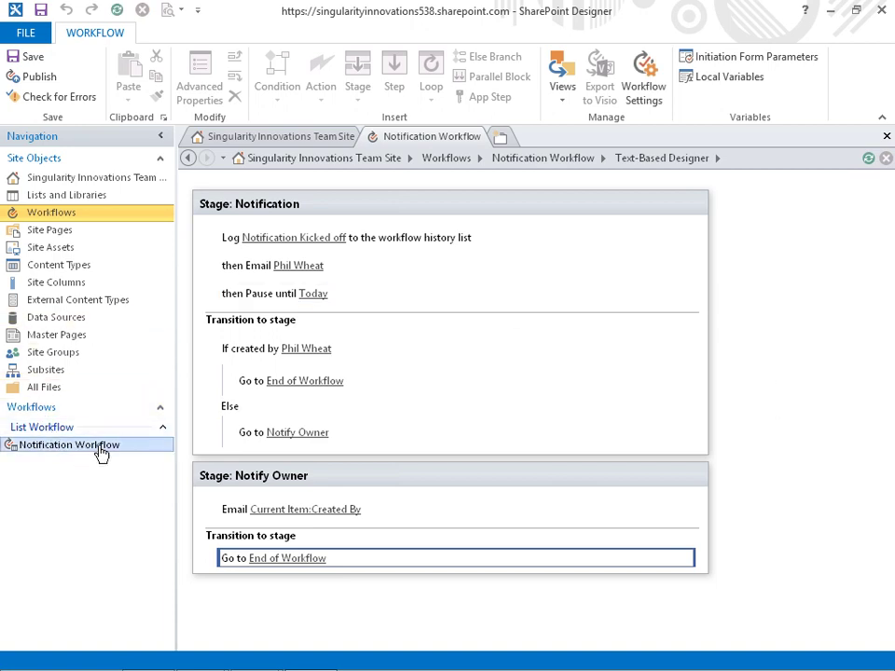
{"action": "left_click", "coordinate": [307, 140]}
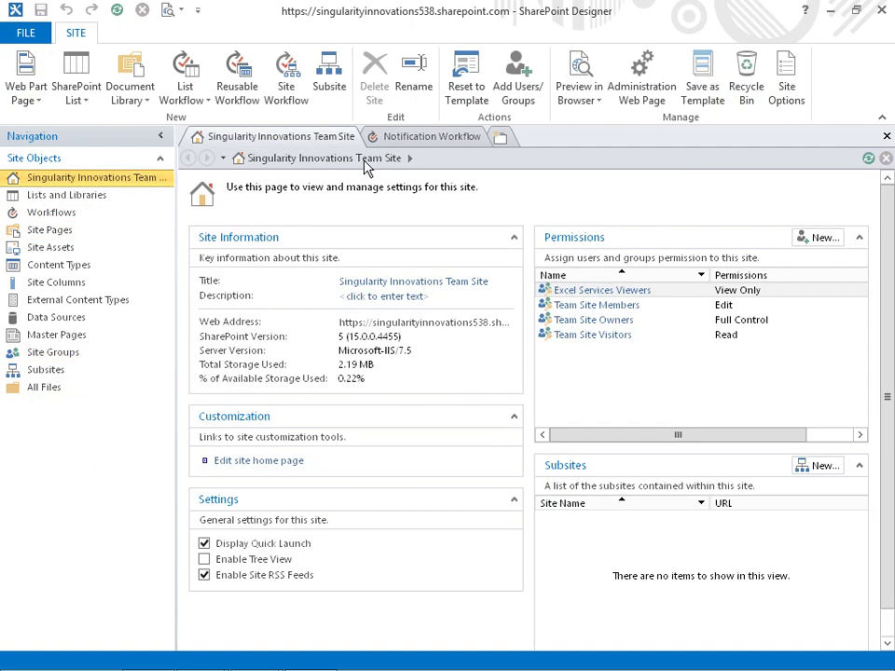
{"action": "left_click", "coordinate": [68, 220]}
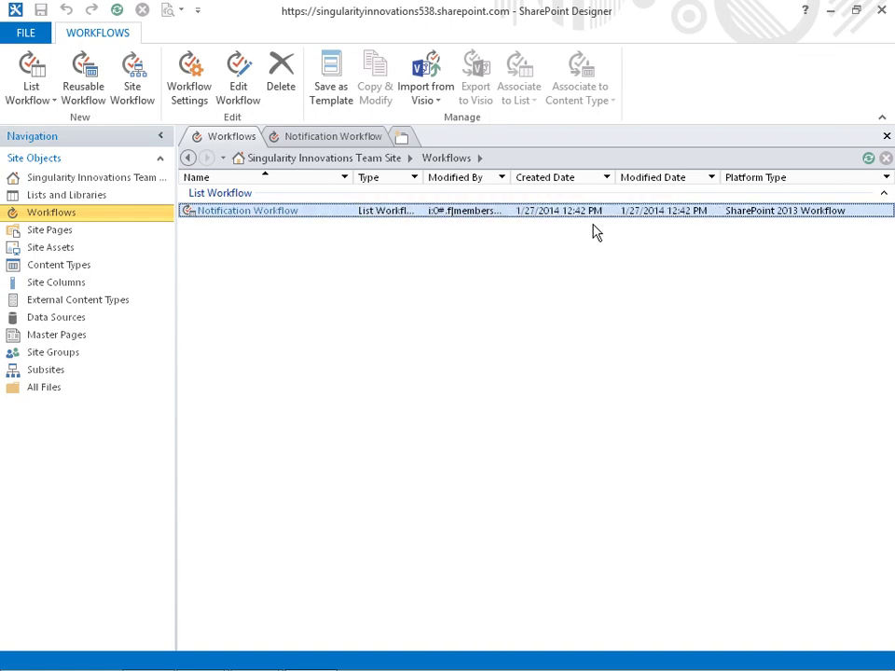
{"action": "right_click", "coordinate": [252, 212]}
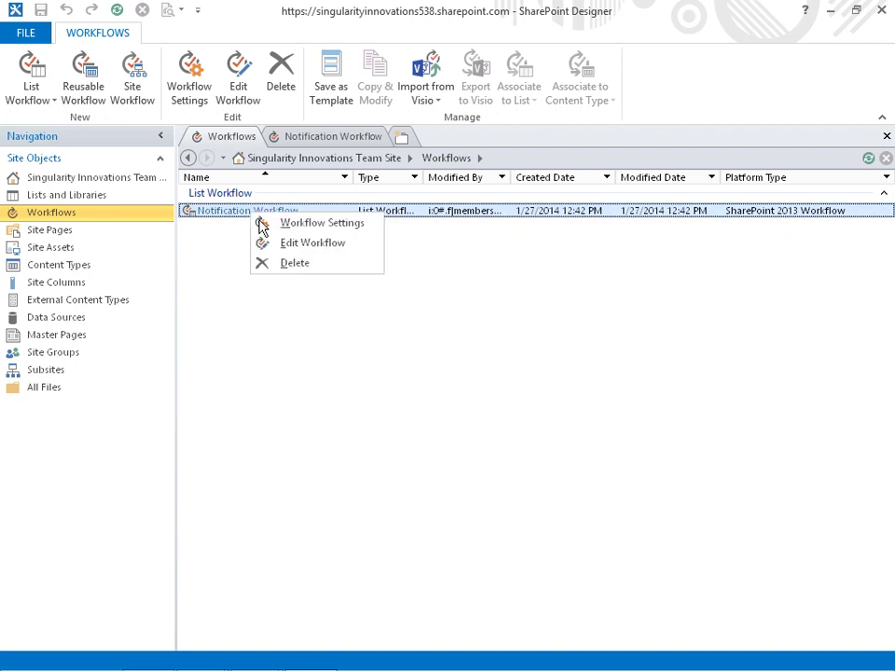
{"action": "left_click", "coordinate": [336, 228]}
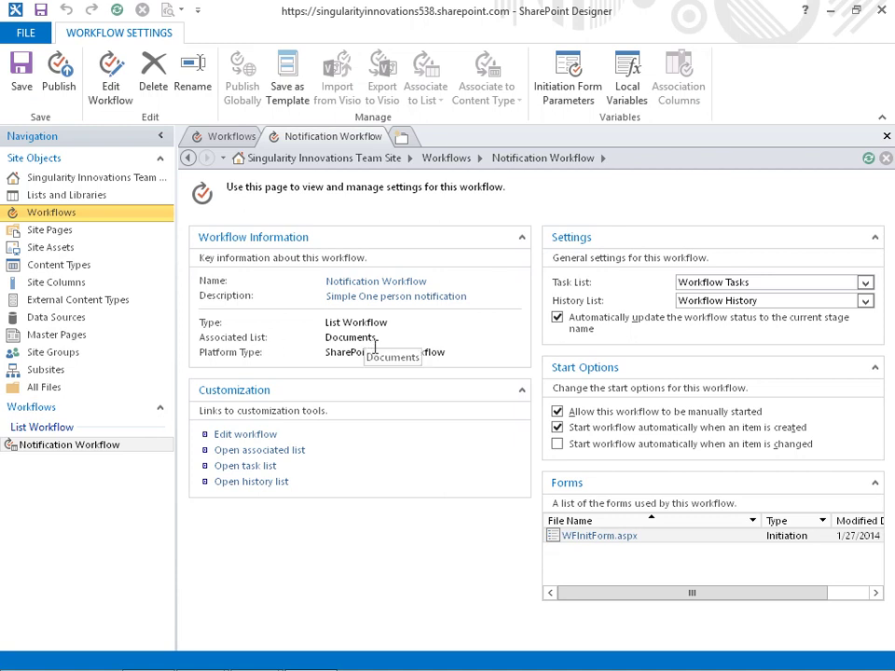
Step: Close the Notification Workflow page and return to the site's workflow list with nothing selected
{"action": "right_click", "coordinate": [62, 224]}
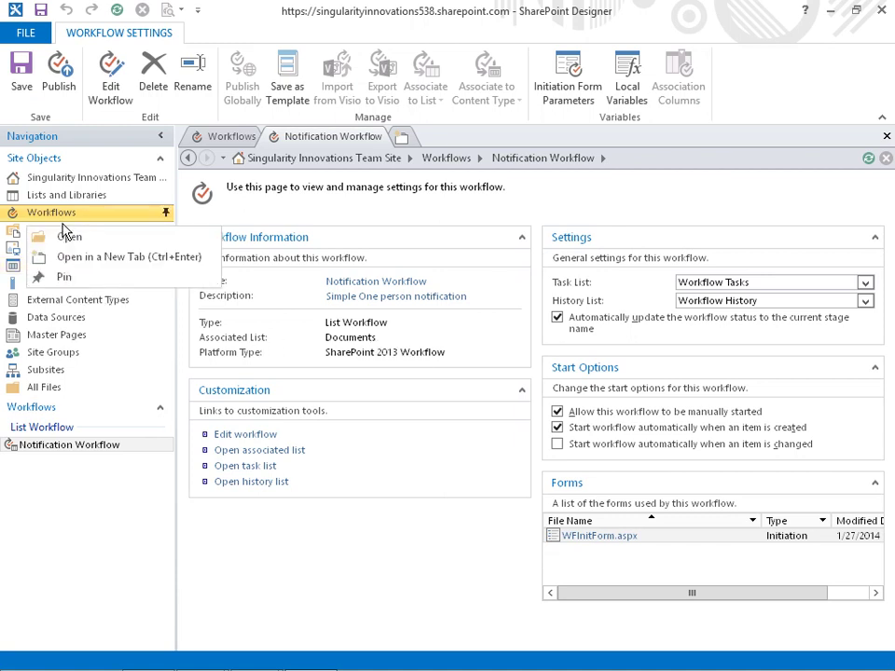
{"action": "right_click", "coordinate": [350, 154]}
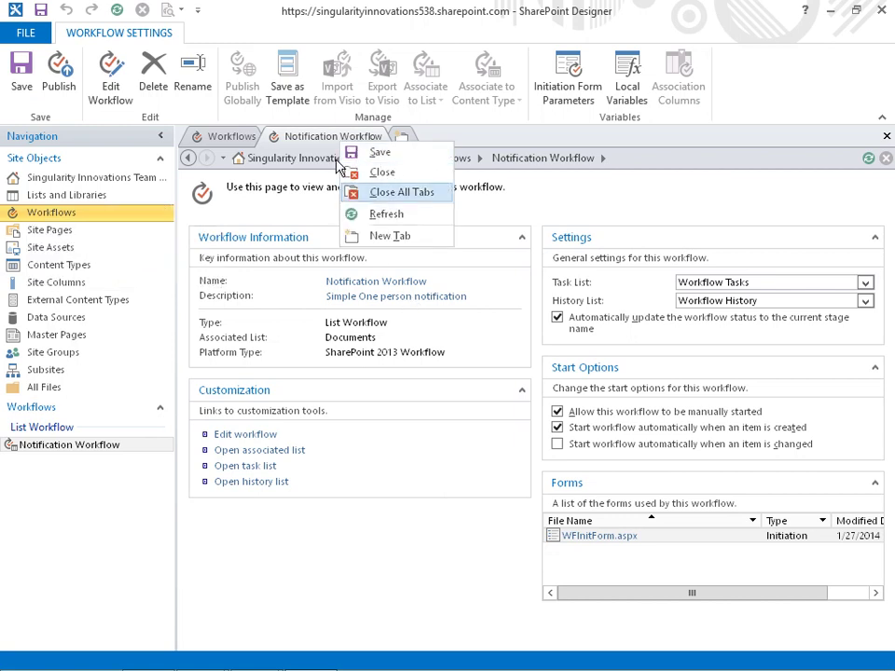
{"action": "left_click", "coordinate": [365, 192]}
{"action": "right_click", "coordinate": [269, 212]}
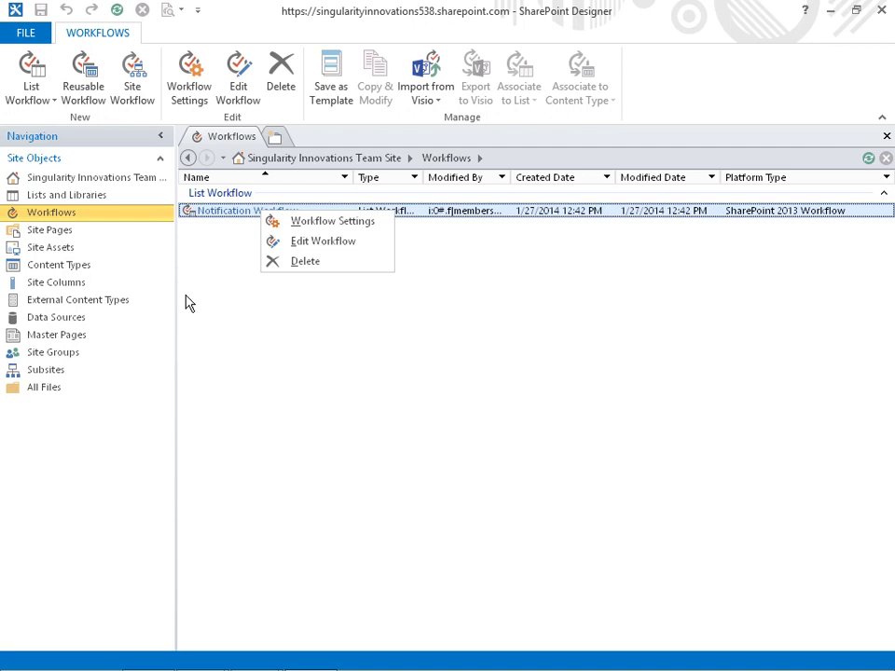
{"action": "right_click", "coordinate": [79, 222]}
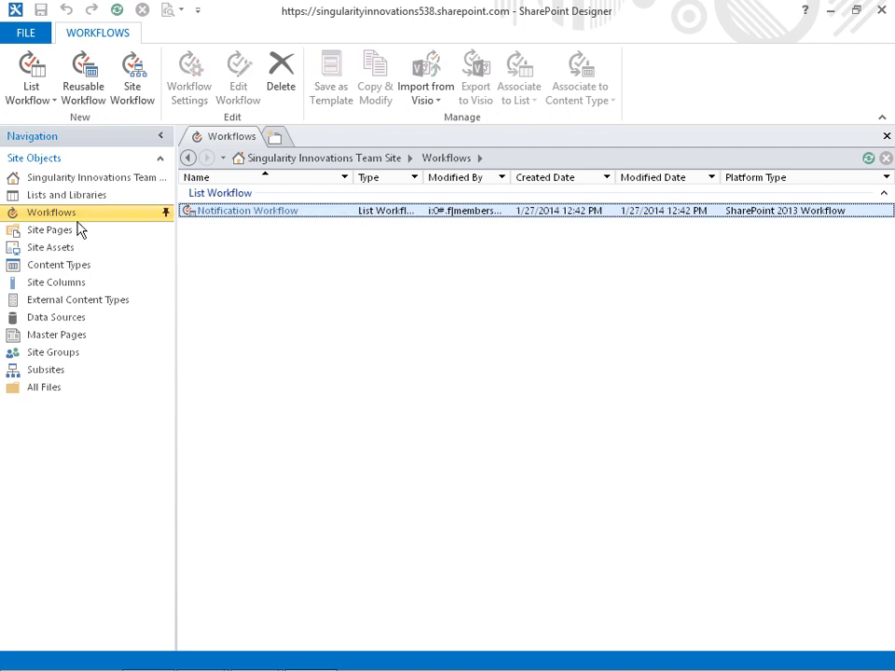
{"action": "left_click", "coordinate": [337, 296]}
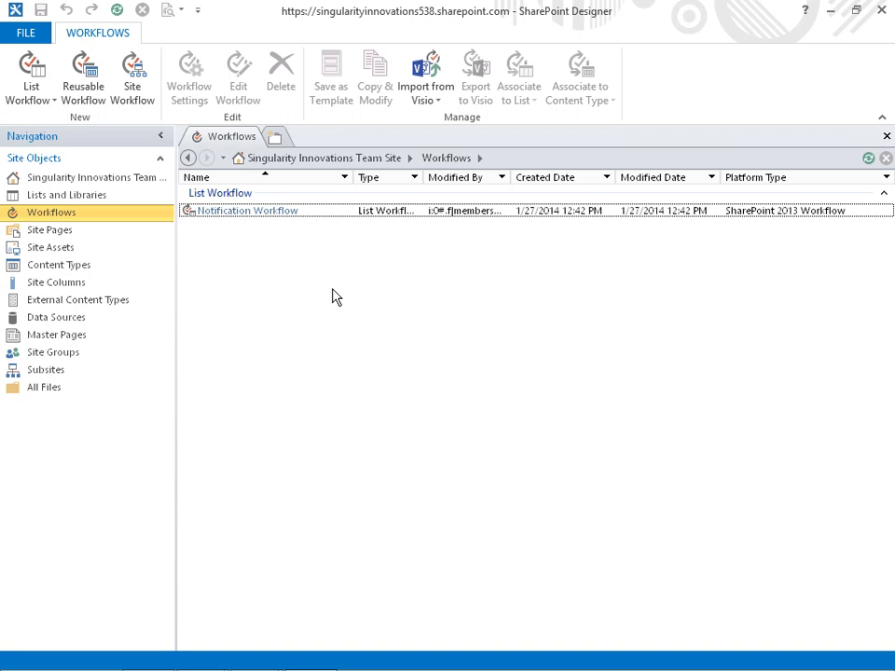
Step: Start a new reusable workflow with the name "Demo Reusable." and the description "Resusale Workflow (Nosy Developer.)"
{"action": "left_click", "coordinate": [83, 93]}
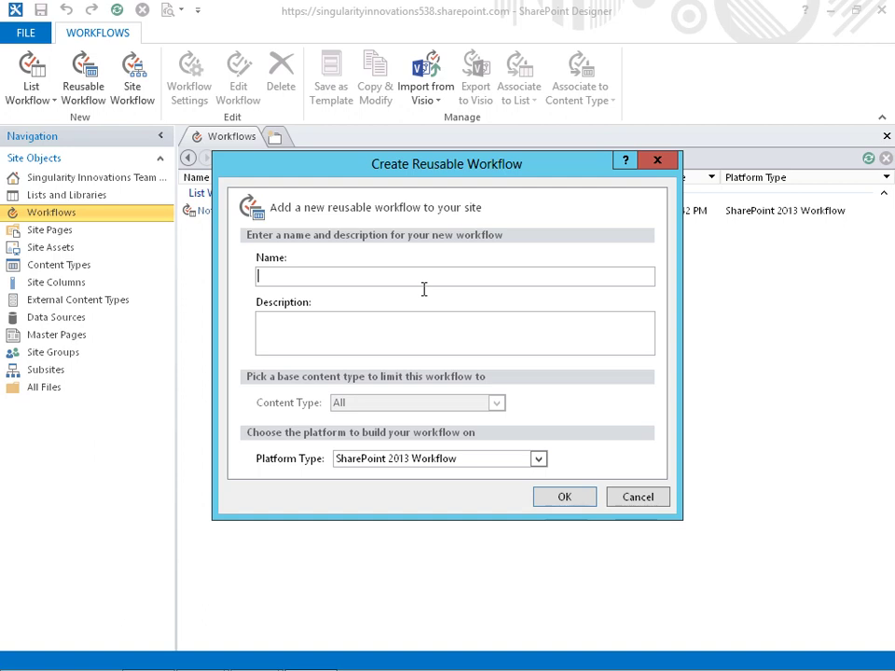
{"action": "type", "text": "Demo Reusable."}
{"action": "key", "text": "Tab"}
{"action": "type", "text": "Resusale Workflwo"}
{"action": "key", "text": "BackSpace"}
{"action": "key", "text": "BackSpace"}
{"action": "type", "text": "ow (Nosy "}
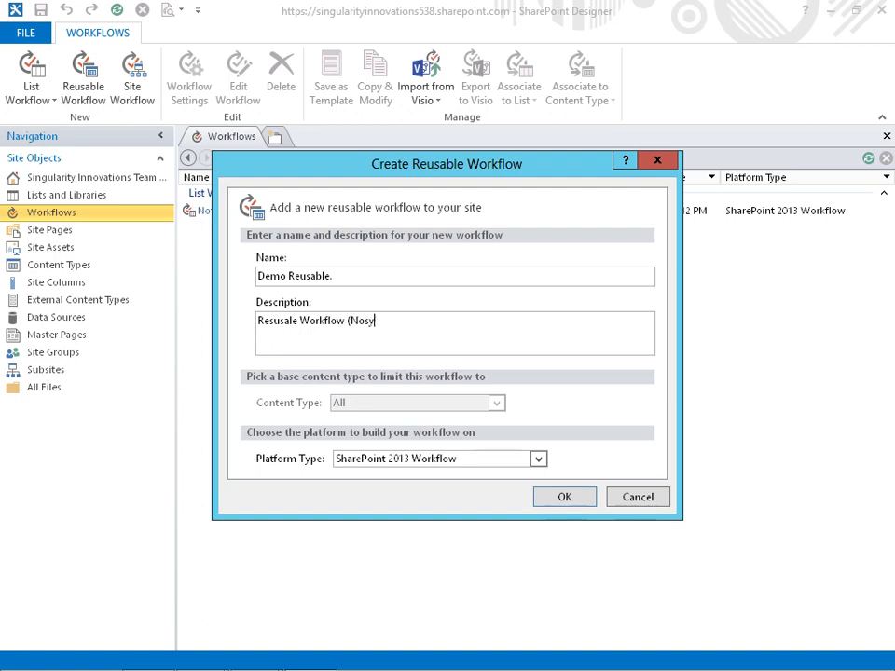
{"action": "type", "text": "Developer.)"}
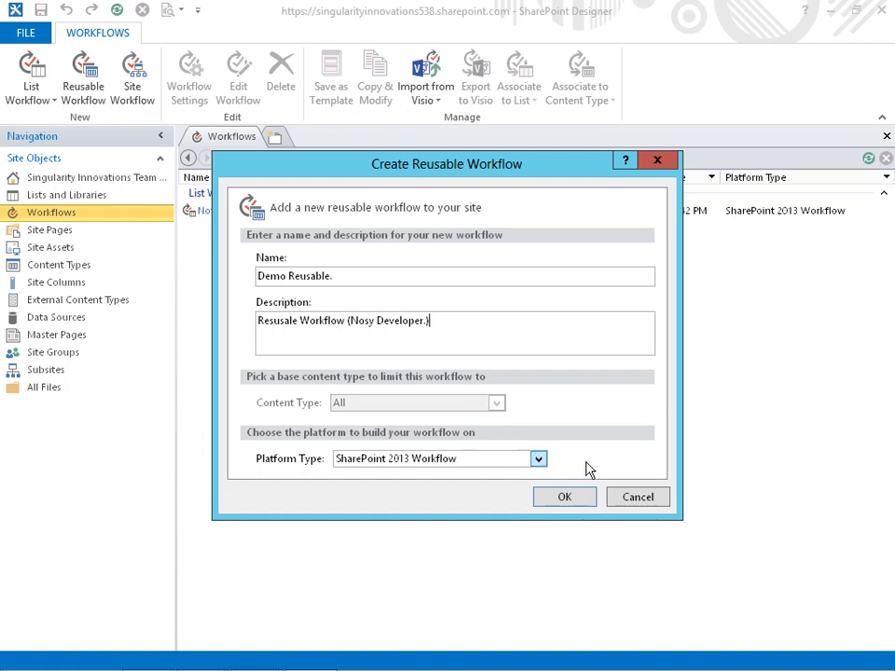
Step: Keep SharePoint 2013 Workflow as the platform, correct the name to "Demo Reusable" without the period, and create the reusable workflow
{"action": "left_click", "coordinate": [544, 463]}
{"action": "left_click", "coordinate": [544, 464]}
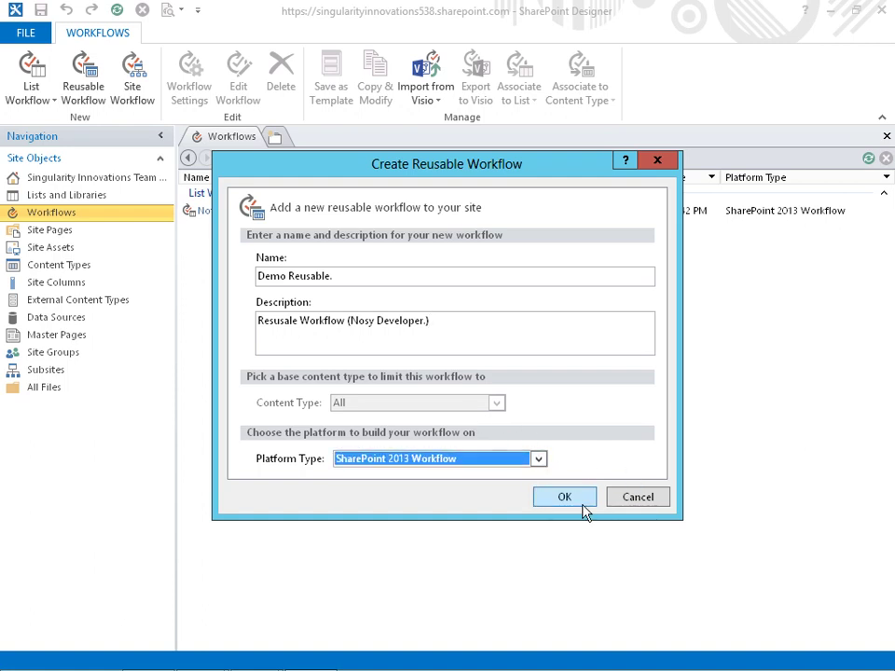
{"action": "left_click", "coordinate": [585, 512]}
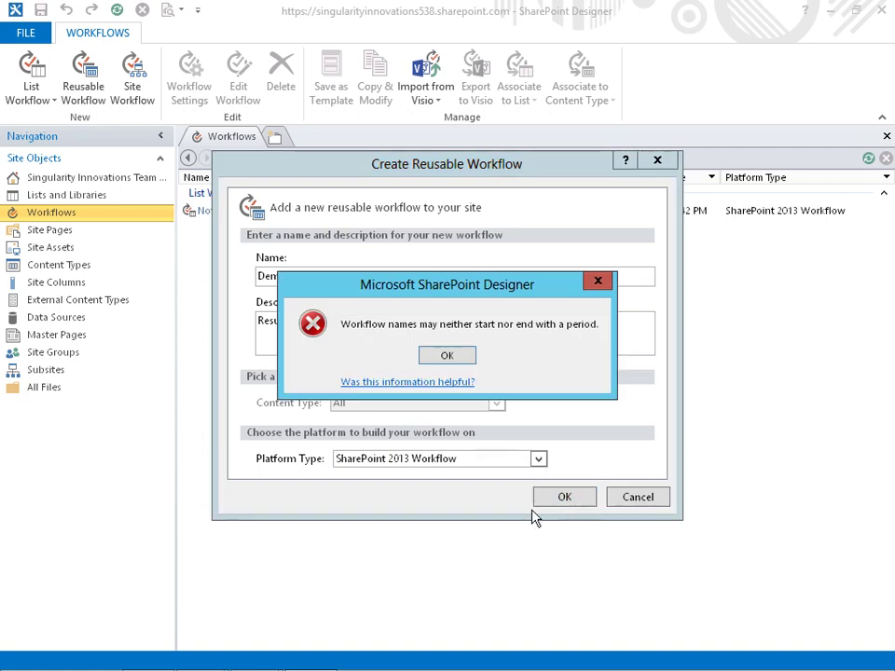
{"action": "left_click", "coordinate": [466, 364]}
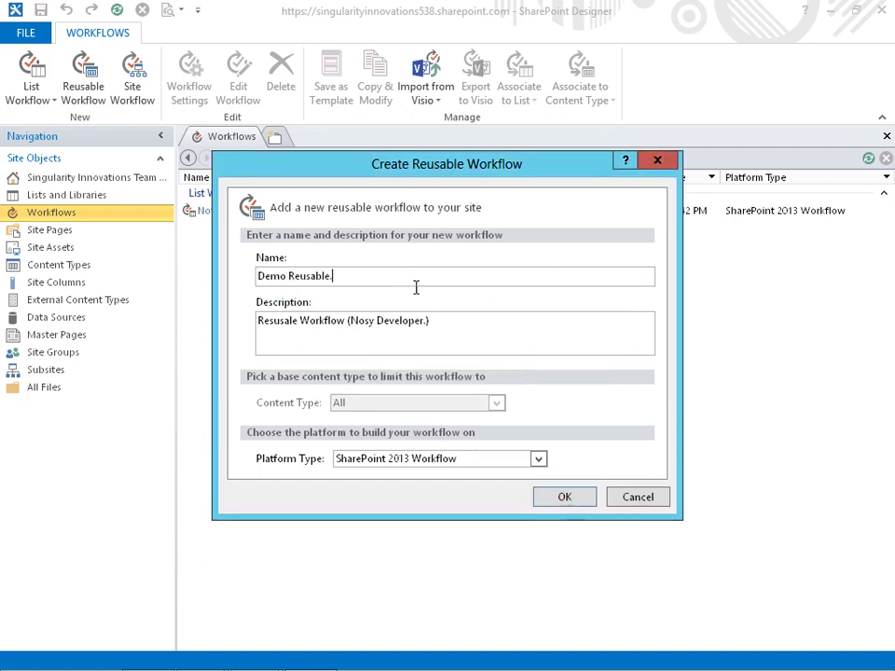
{"action": "key", "text": "BackSpace"}
{"action": "left_click", "coordinate": [573, 504]}
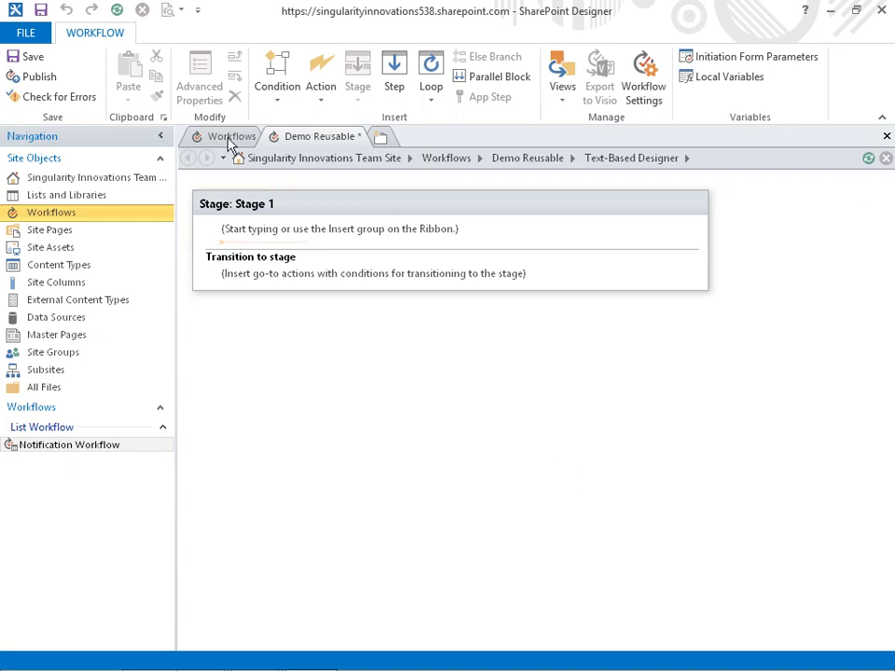
Step: Examine the start options on the Demo Reusable workflow's settings page and return to editing the workflow
{"action": "left_click", "coordinate": [657, 93]}
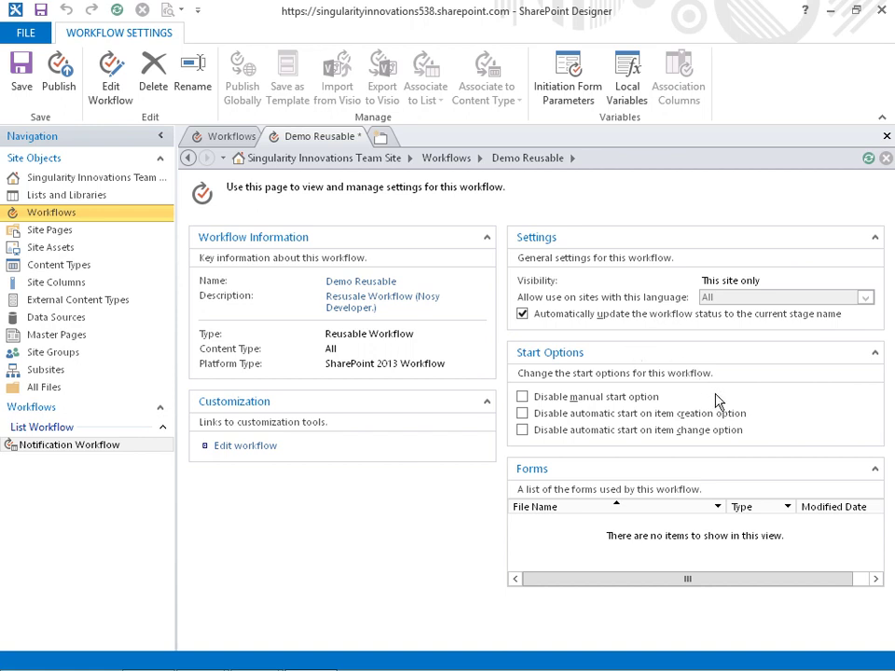
{"action": "left_click", "coordinate": [535, 435]}
{"action": "left_click", "coordinate": [245, 446]}
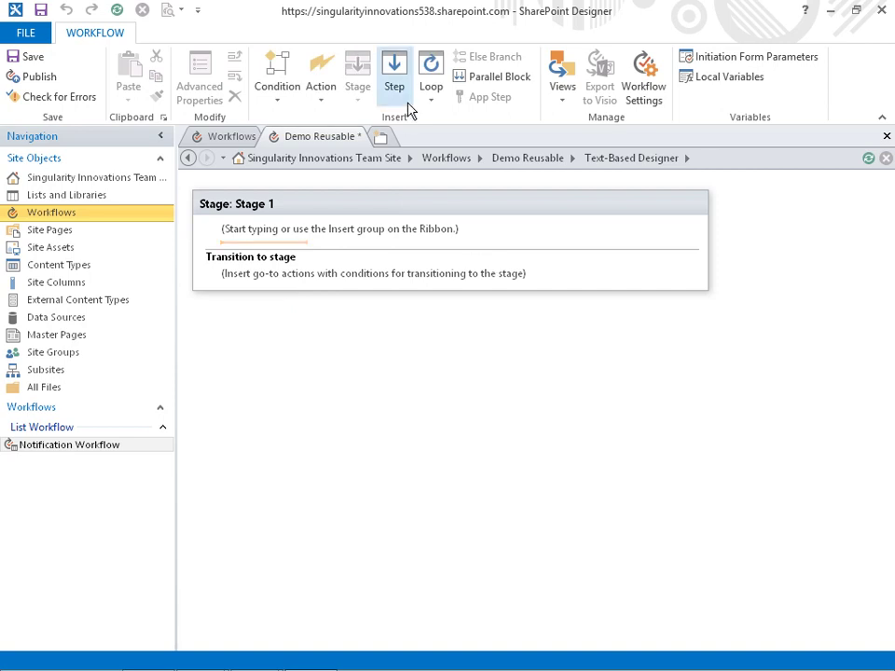
Step: Add a comment action to Stage 1 with the text "I'm watching this list"
{"action": "left_click", "coordinate": [317, 98]}
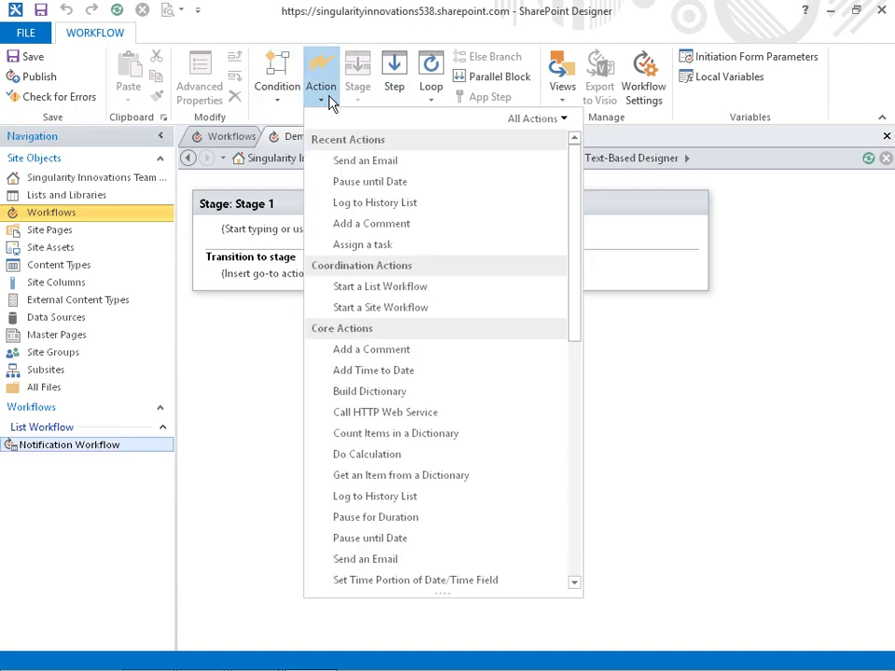
{"action": "left_click", "coordinate": [351, 353]}
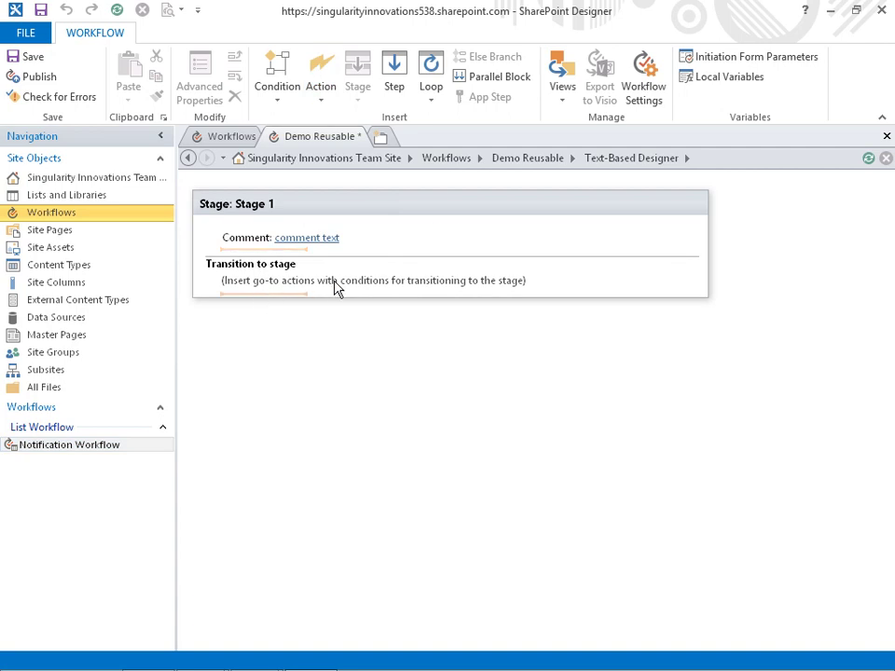
{"action": "left_click", "coordinate": [322, 239]}
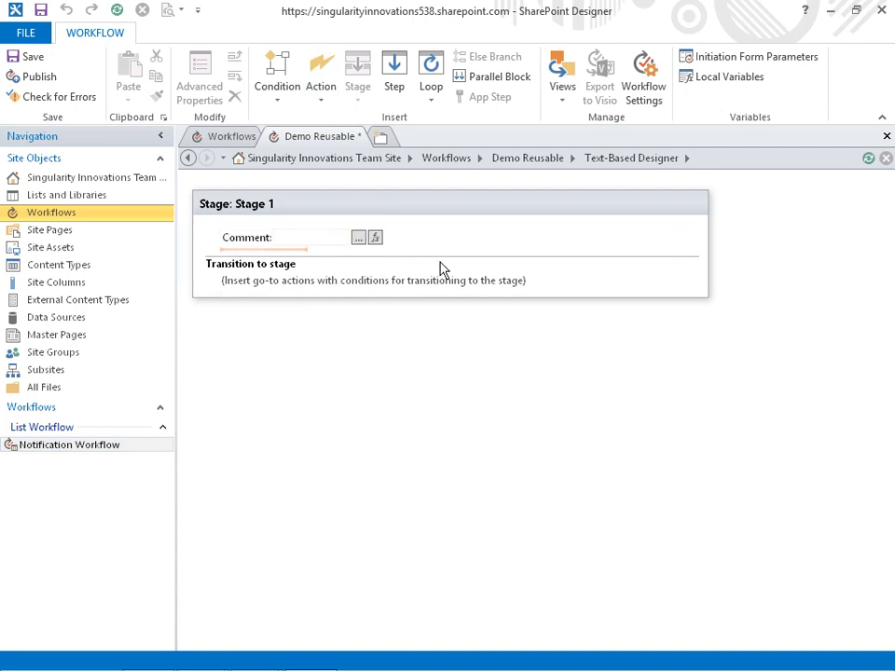
{"action": "type", "text": "I'm watchig"}
{"action": "key", "text": "BackSpace"}
{"action": "type", "text": "ng this list"}
Step: Add a Go to a stage action set to End of Workflow in Stage 1's transition section and check the workflow for errors
{"action": "left_click", "coordinate": [286, 294]}
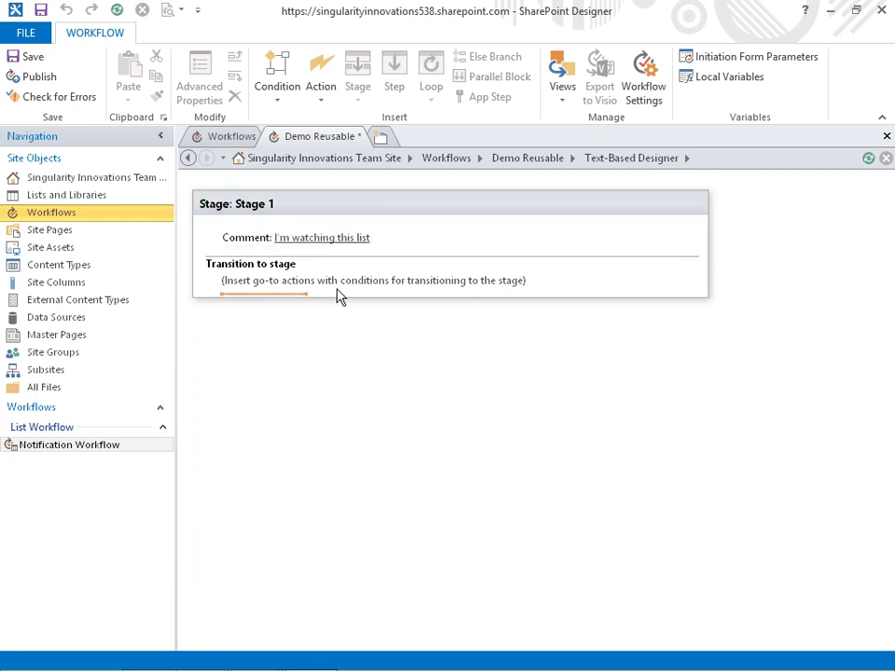
{"action": "left_click", "coordinate": [325, 104]}
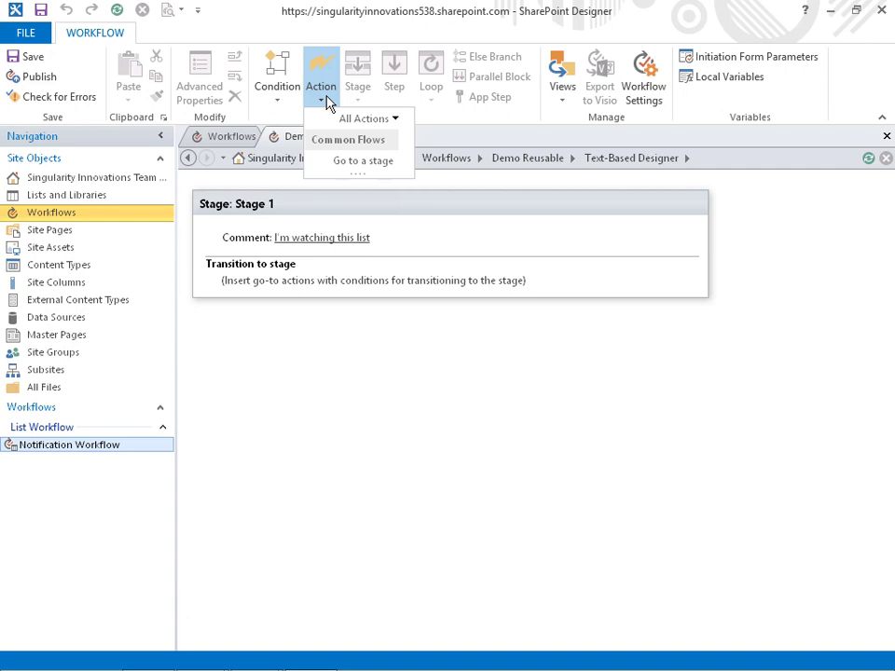
{"action": "left_click", "coordinate": [365, 166]}
{"action": "left_click", "coordinate": [265, 285]}
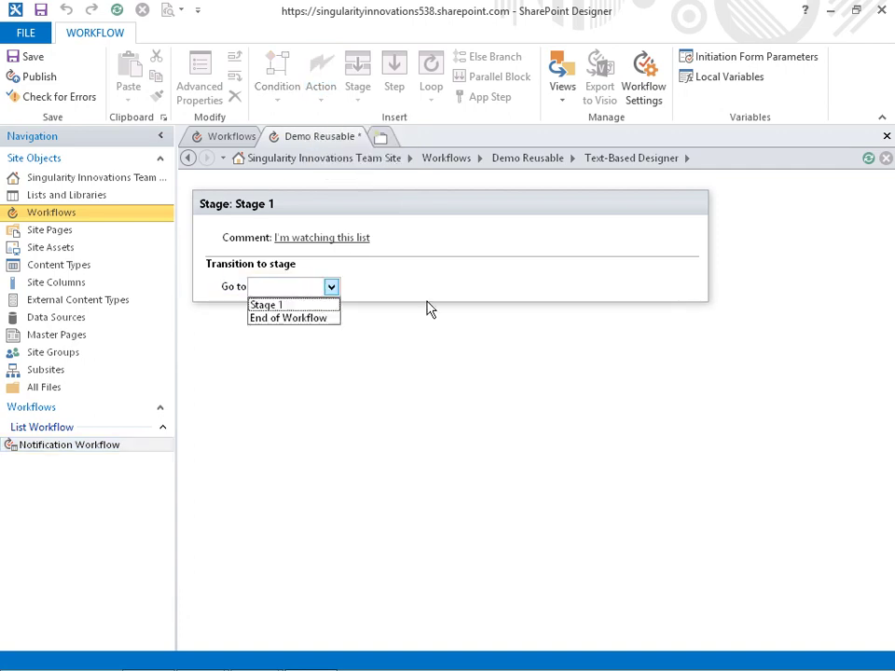
{"action": "left_click", "coordinate": [301, 318]}
{"action": "left_click", "coordinate": [471, 412]}
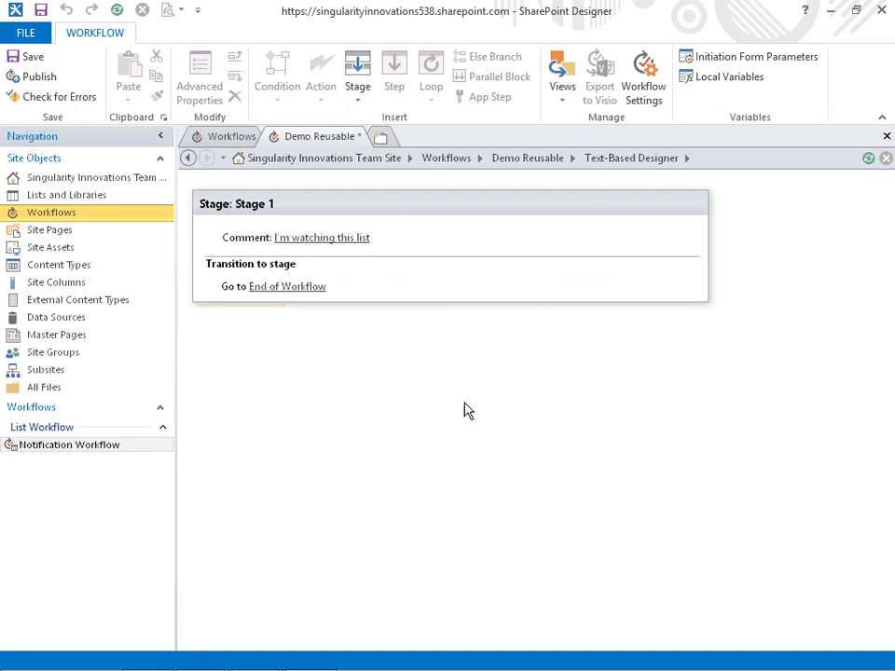
{"action": "left_click", "coordinate": [53, 96]}
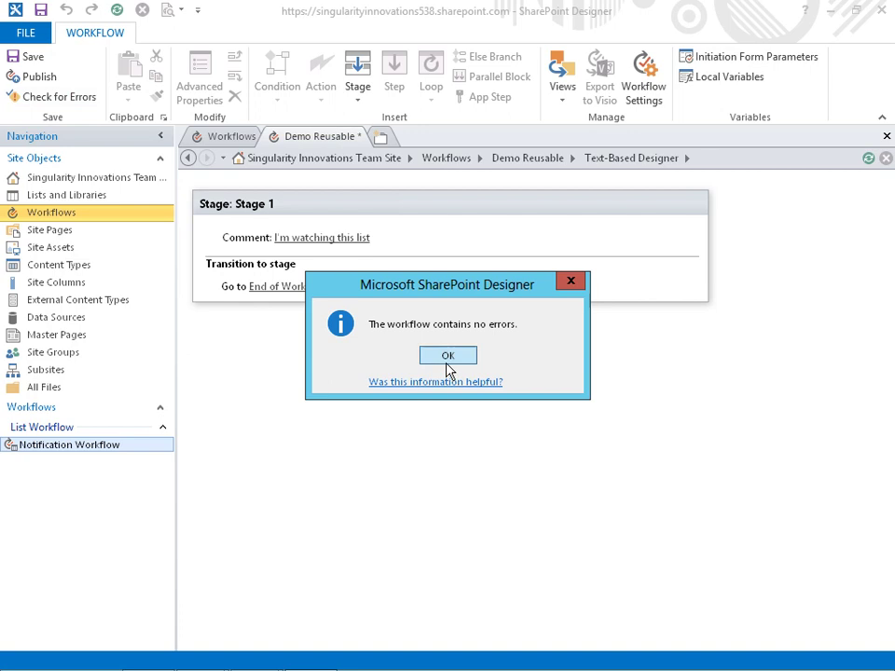
Step: Publish the Demo Reusable workflow and return to the site's list of workflows
{"action": "left_click", "coordinate": [448, 359]}
{"action": "left_click", "coordinate": [39, 77]}
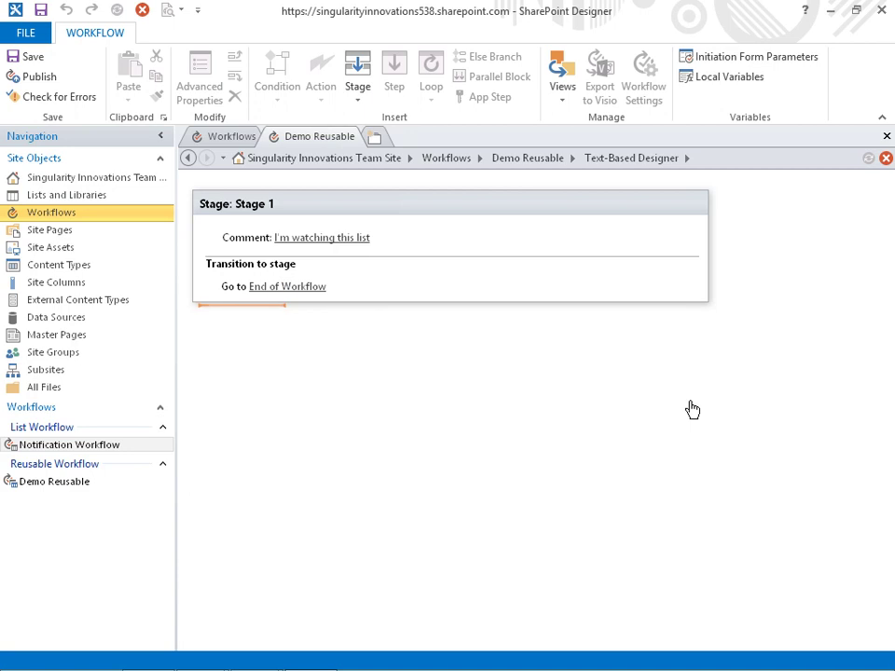
{"action": "left_click", "coordinate": [42, 215]}
{"action": "left_click", "coordinate": [334, 313]}
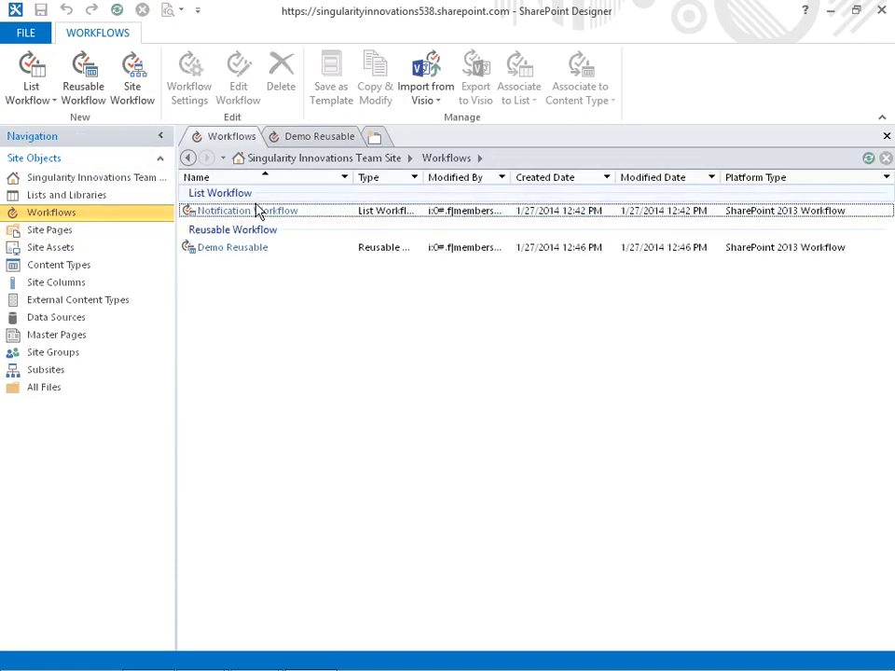
Step: Compare the actions offered for the Demo Reusable workflow with those for the Notification Workflow
{"action": "right_click", "coordinate": [244, 261]}
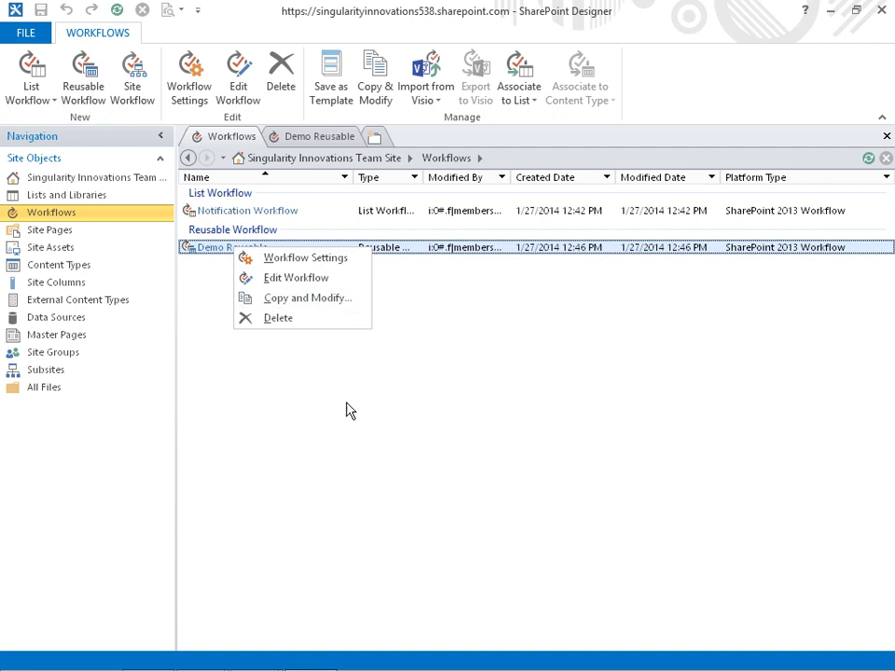
{"action": "left_click", "coordinate": [232, 260]}
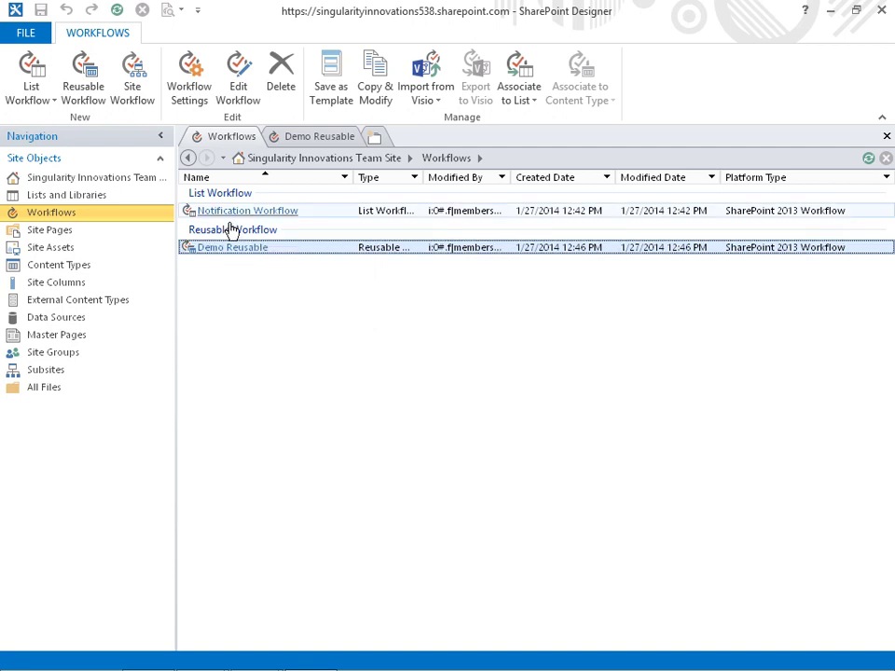
{"action": "right_click", "coordinate": [232, 215]}
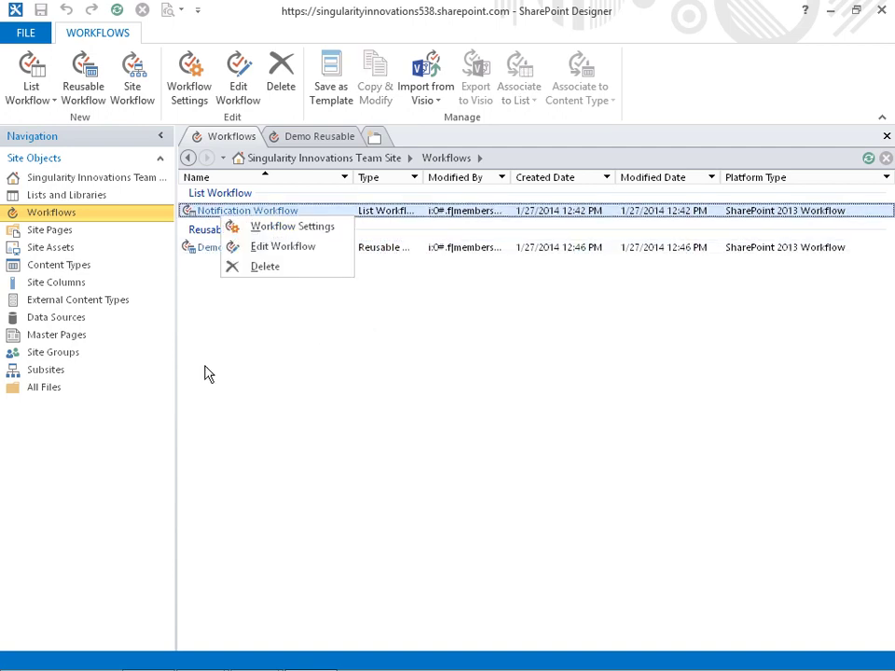
{"action": "left_click", "coordinate": [220, 316]}
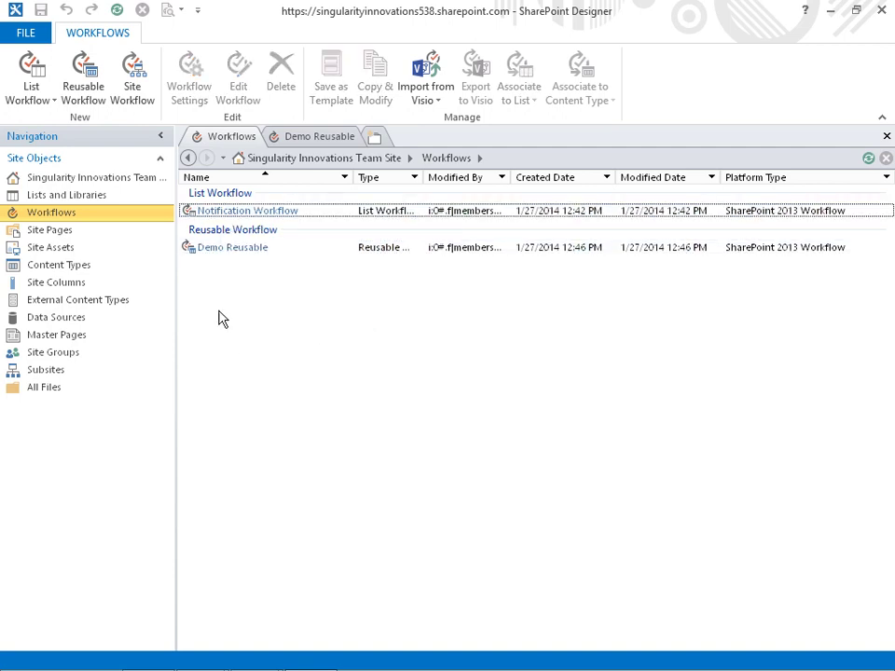
Step: Save the Notification Workflow as a template
{"action": "left_click", "coordinate": [386, 223]}
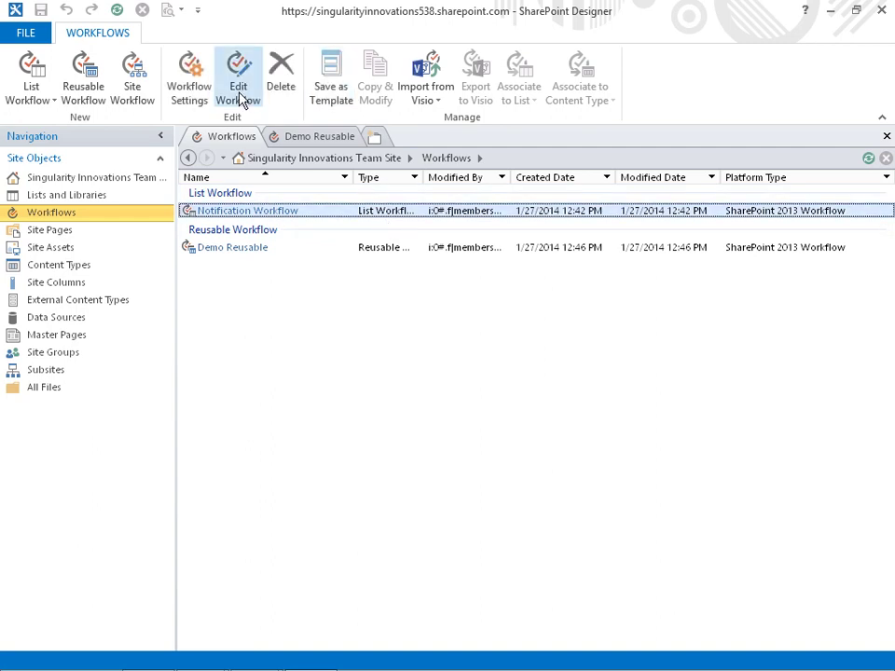
{"action": "left_click", "coordinate": [346, 98]}
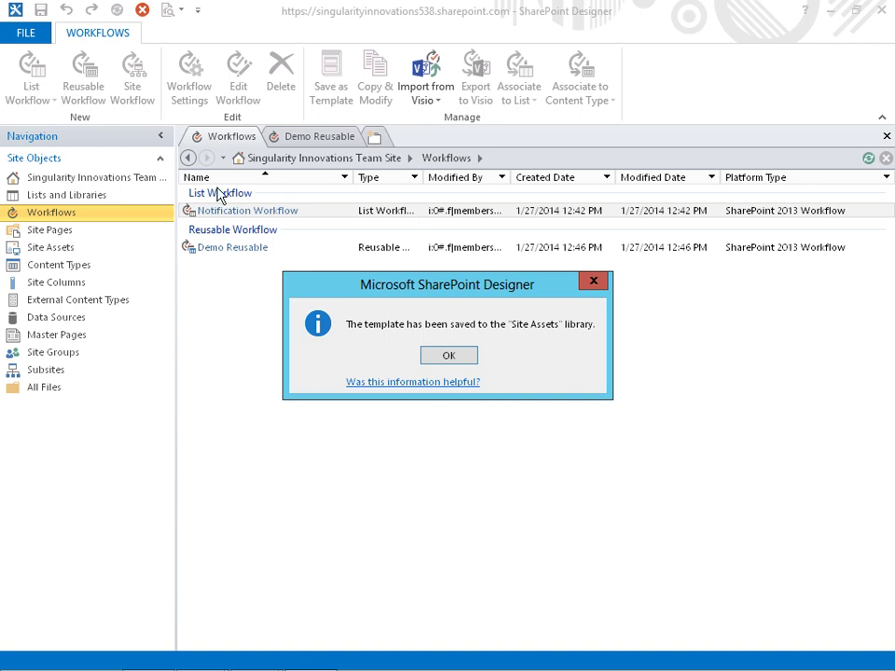
{"action": "left_click", "coordinate": [449, 358]}
{"action": "left_click", "coordinate": [398, 378]}
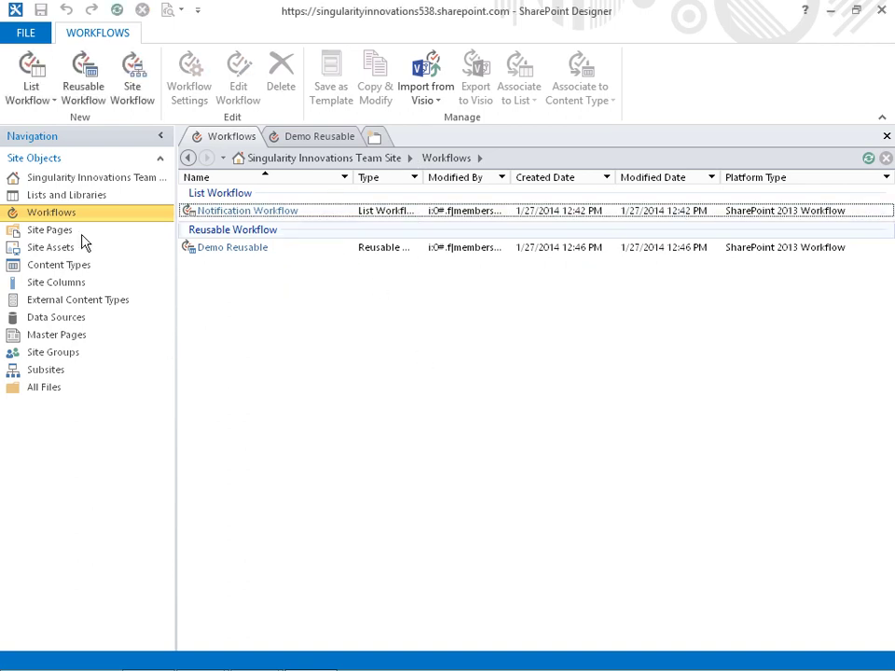
Step: Look for the saved workflow template in Site Assets, checking the Team Site Notebook folder and refreshing the library's file list
{"action": "left_click", "coordinate": [47, 248]}
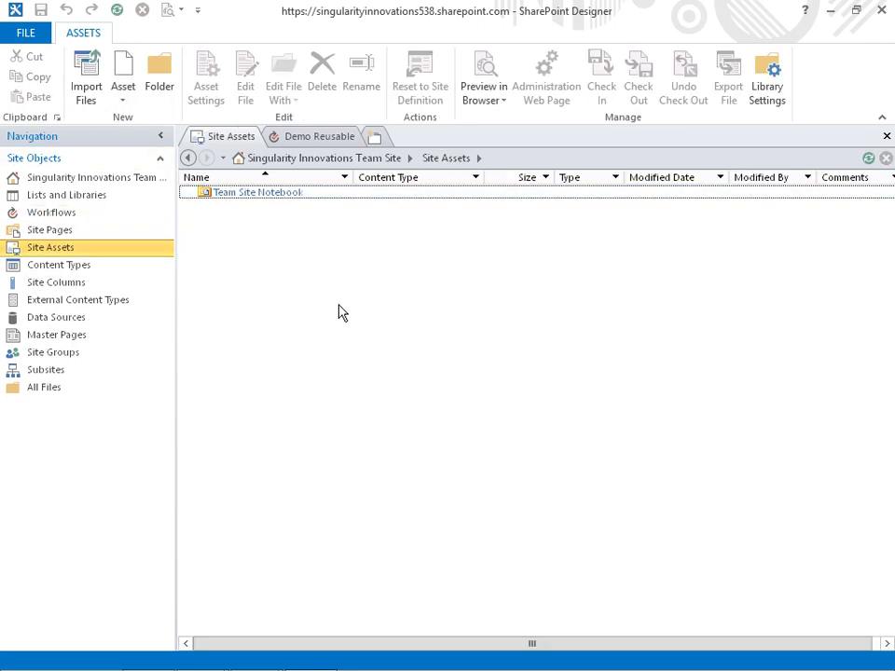
{"action": "left_click", "coordinate": [267, 201]}
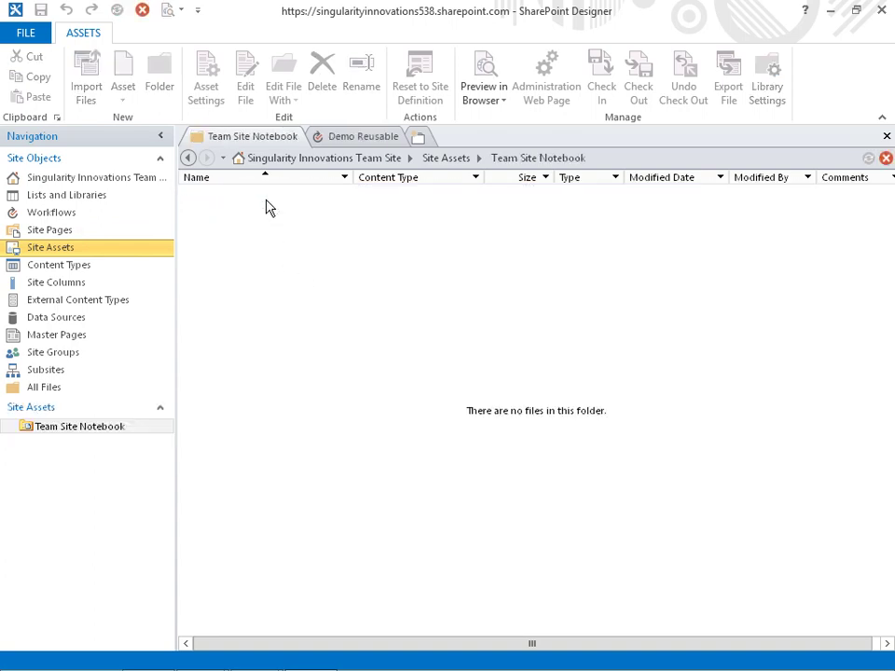
{"action": "left_click", "coordinate": [63, 257]}
{"action": "right_click", "coordinate": [63, 259]}
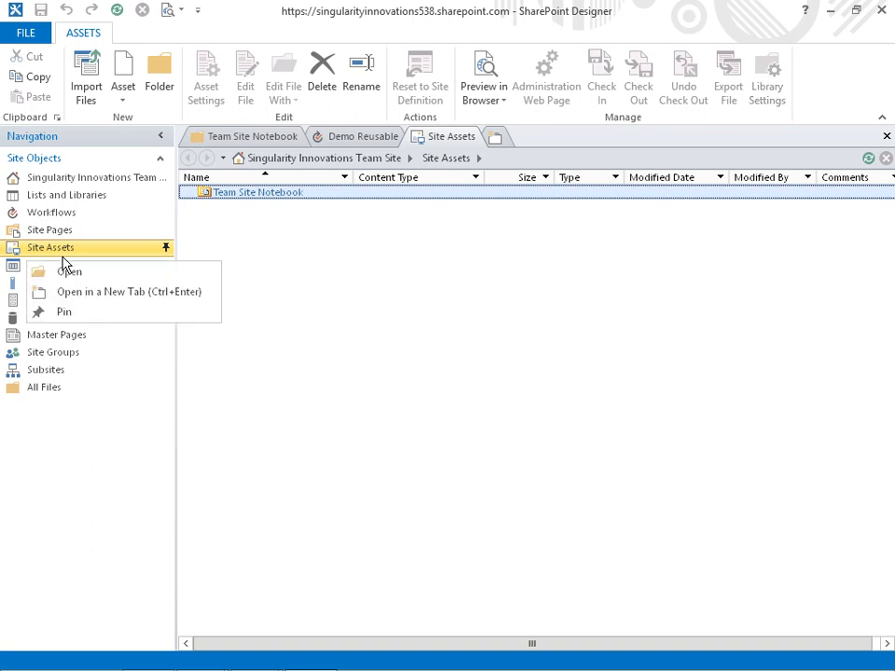
{"action": "left_click", "coordinate": [449, 313]}
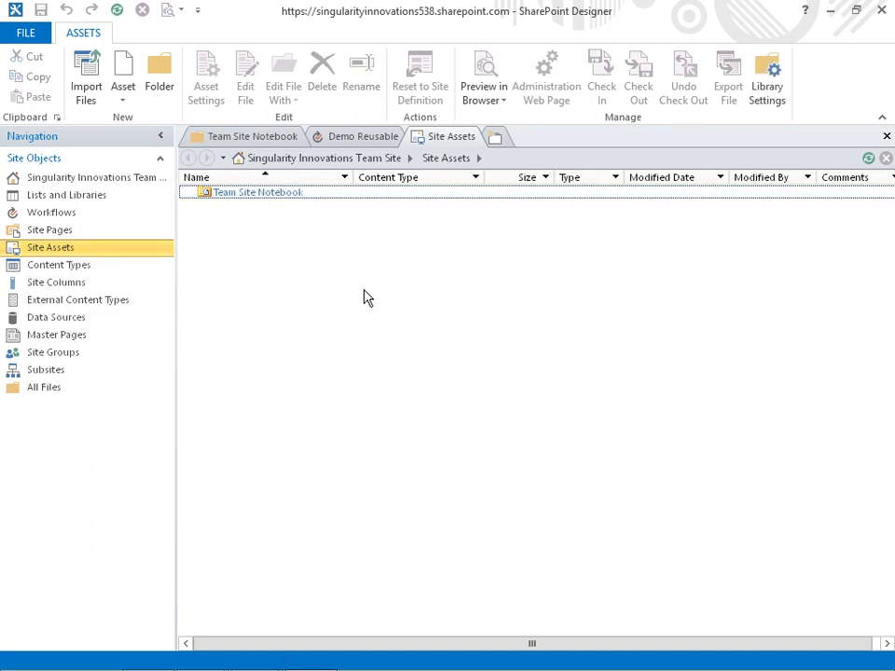
{"action": "left_click", "coordinate": [117, 11]}
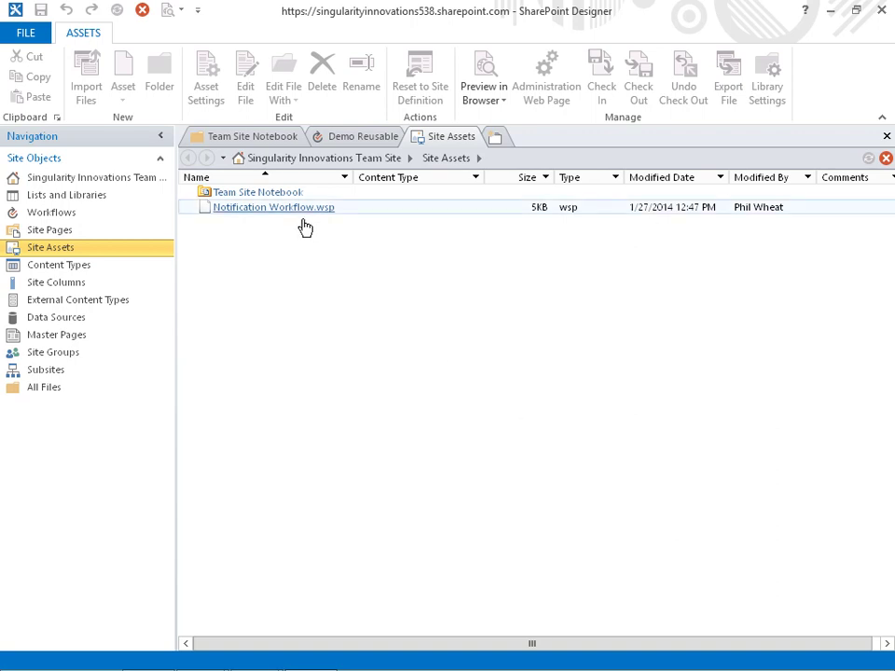
Step: Review the actions available for Notification Workflow.wsp and examine the file's settings page
{"action": "left_click", "coordinate": [452, 211]}
{"action": "right_click", "coordinate": [444, 214]}
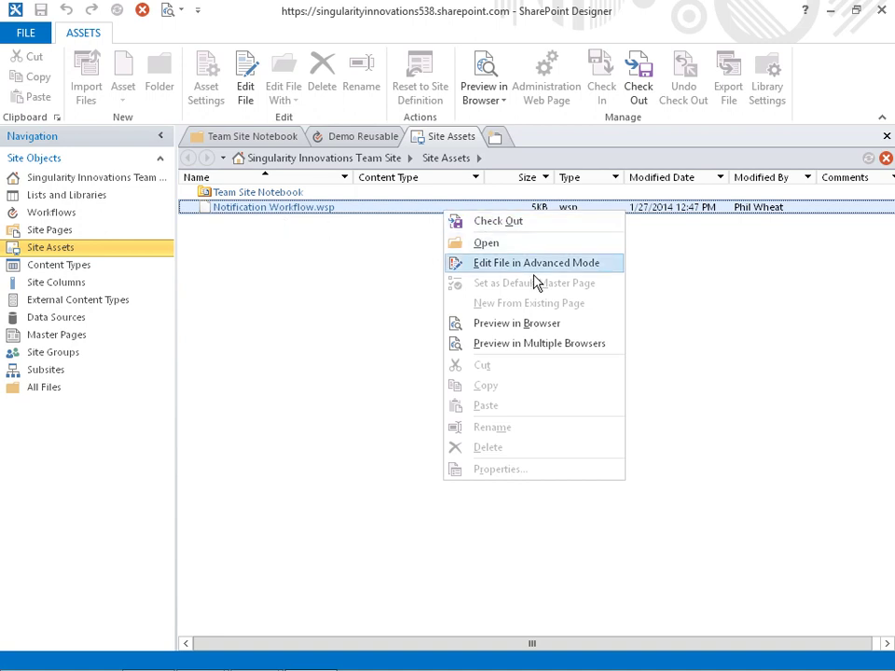
{"action": "left_click", "coordinate": [309, 379]}
{"action": "left_click", "coordinate": [254, 214]}
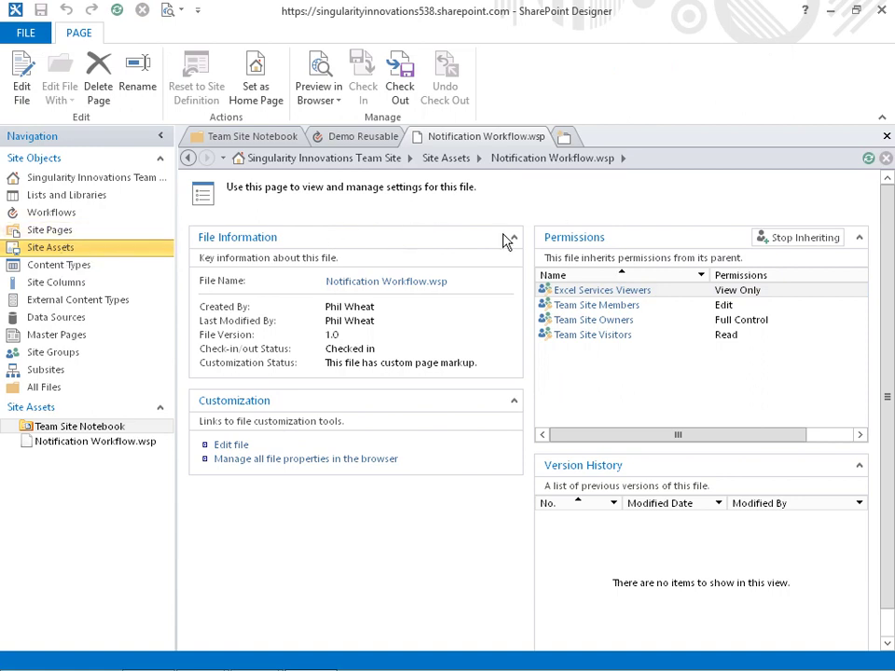
{"action": "left_click", "coordinate": [381, 295]}
{"action": "left_click", "coordinate": [351, 250]}
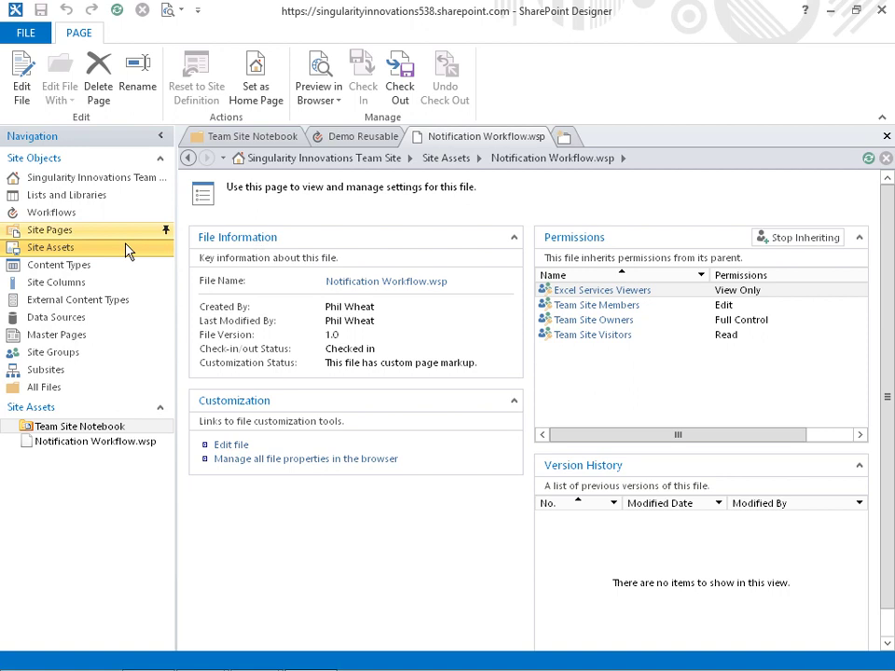
Step: Return to Site Assets, check the file actions for Notification Workflow.wsp again, and leave the file selected
{"action": "left_click", "coordinate": [47, 248]}
{"action": "right_click", "coordinate": [276, 210]}
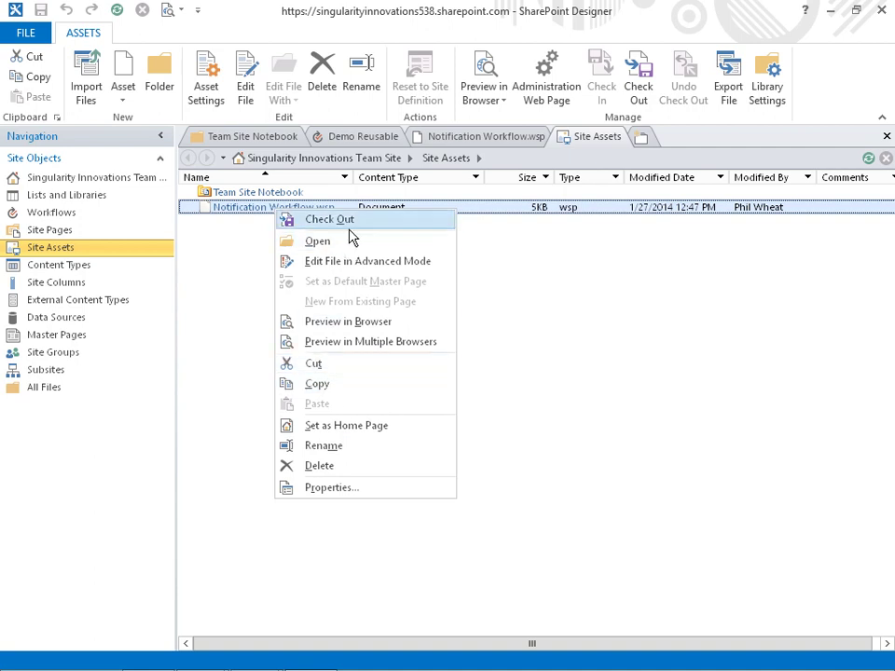
{"action": "left_click", "coordinate": [629, 279]}
{"action": "left_click", "coordinate": [394, 217]}
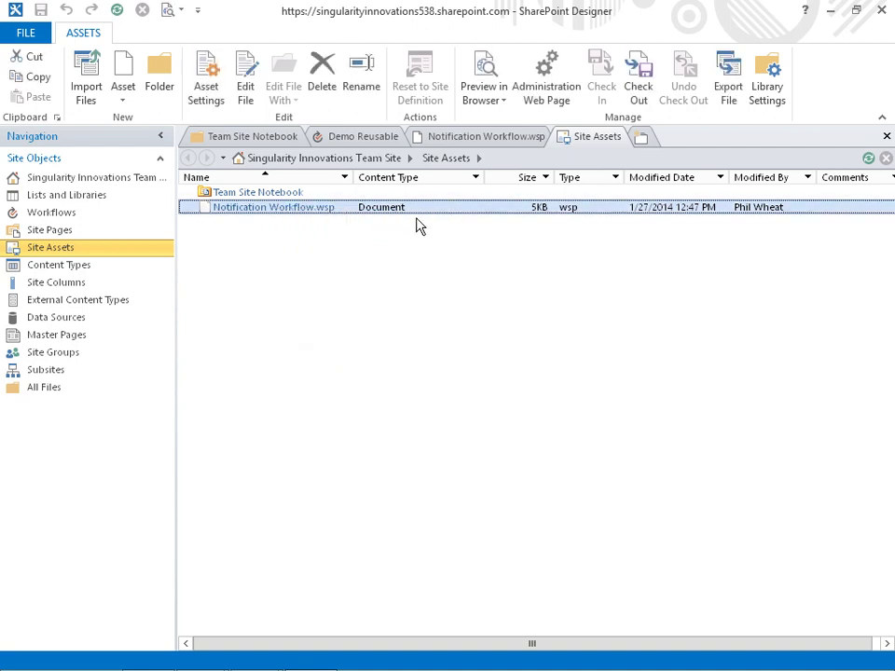